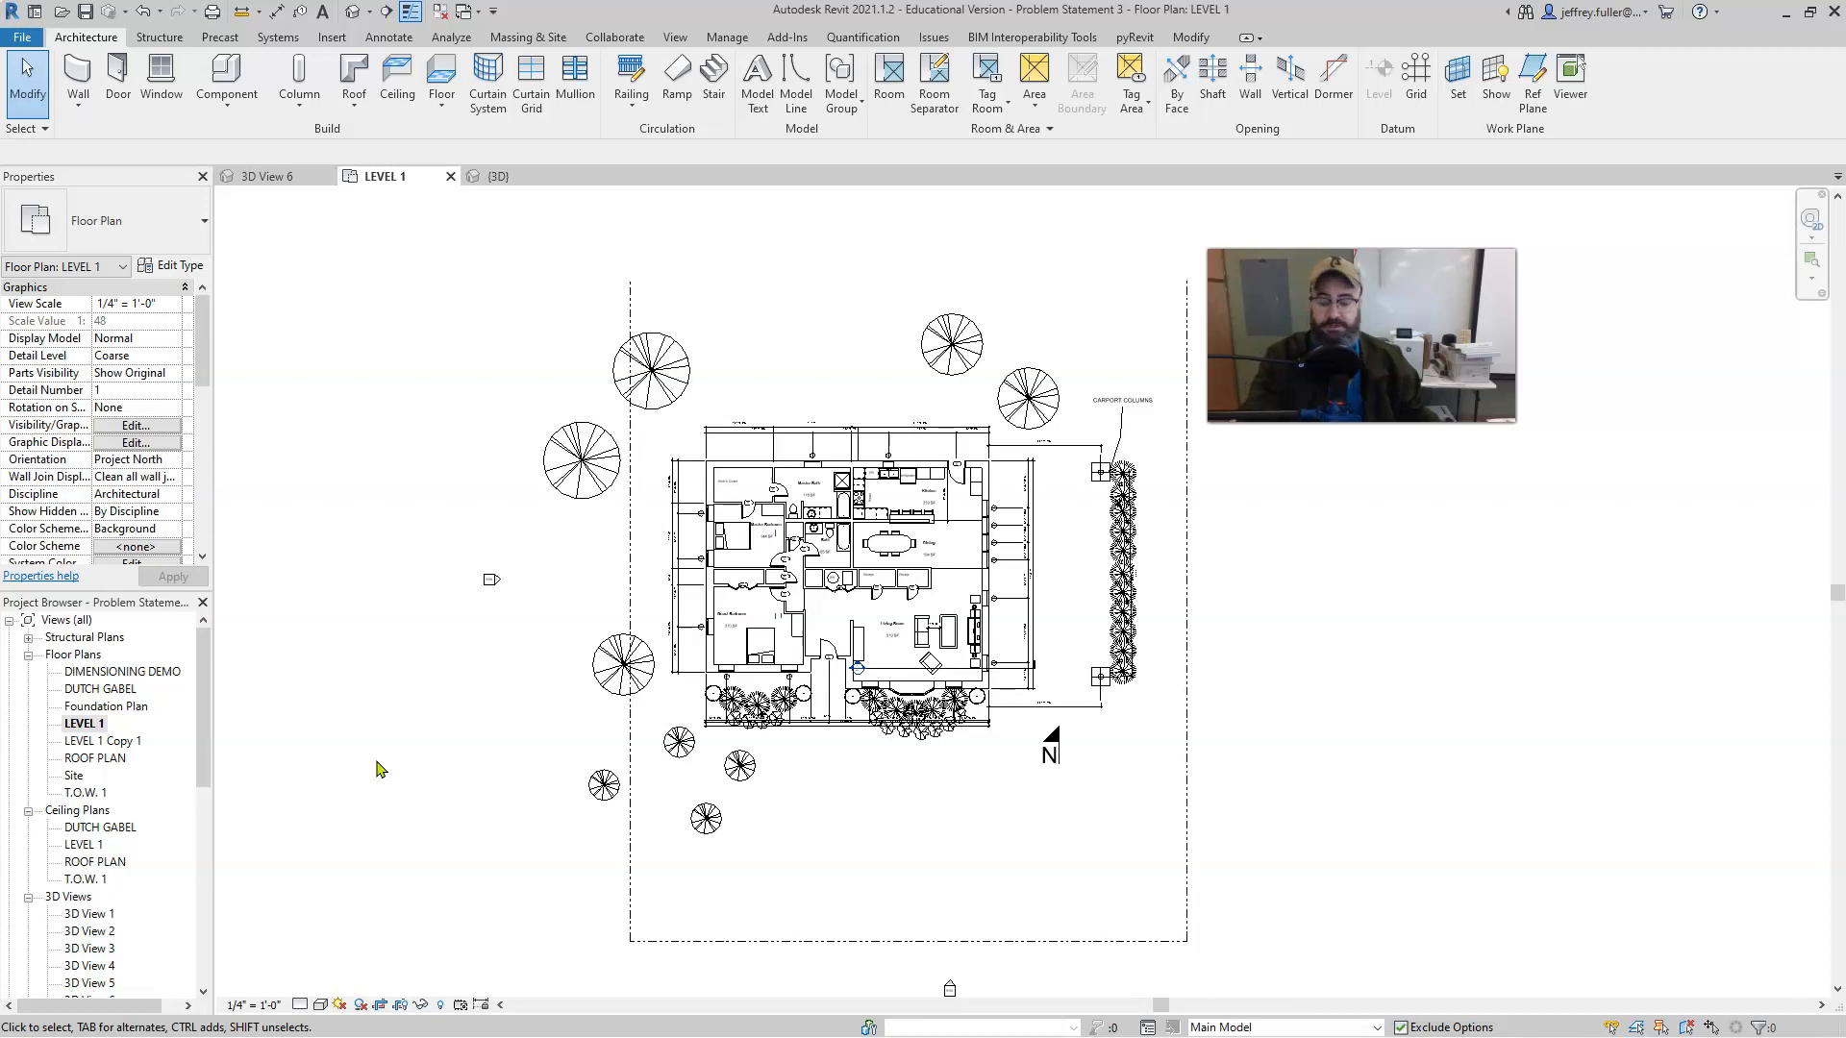
pyautogui.click(398, 766)
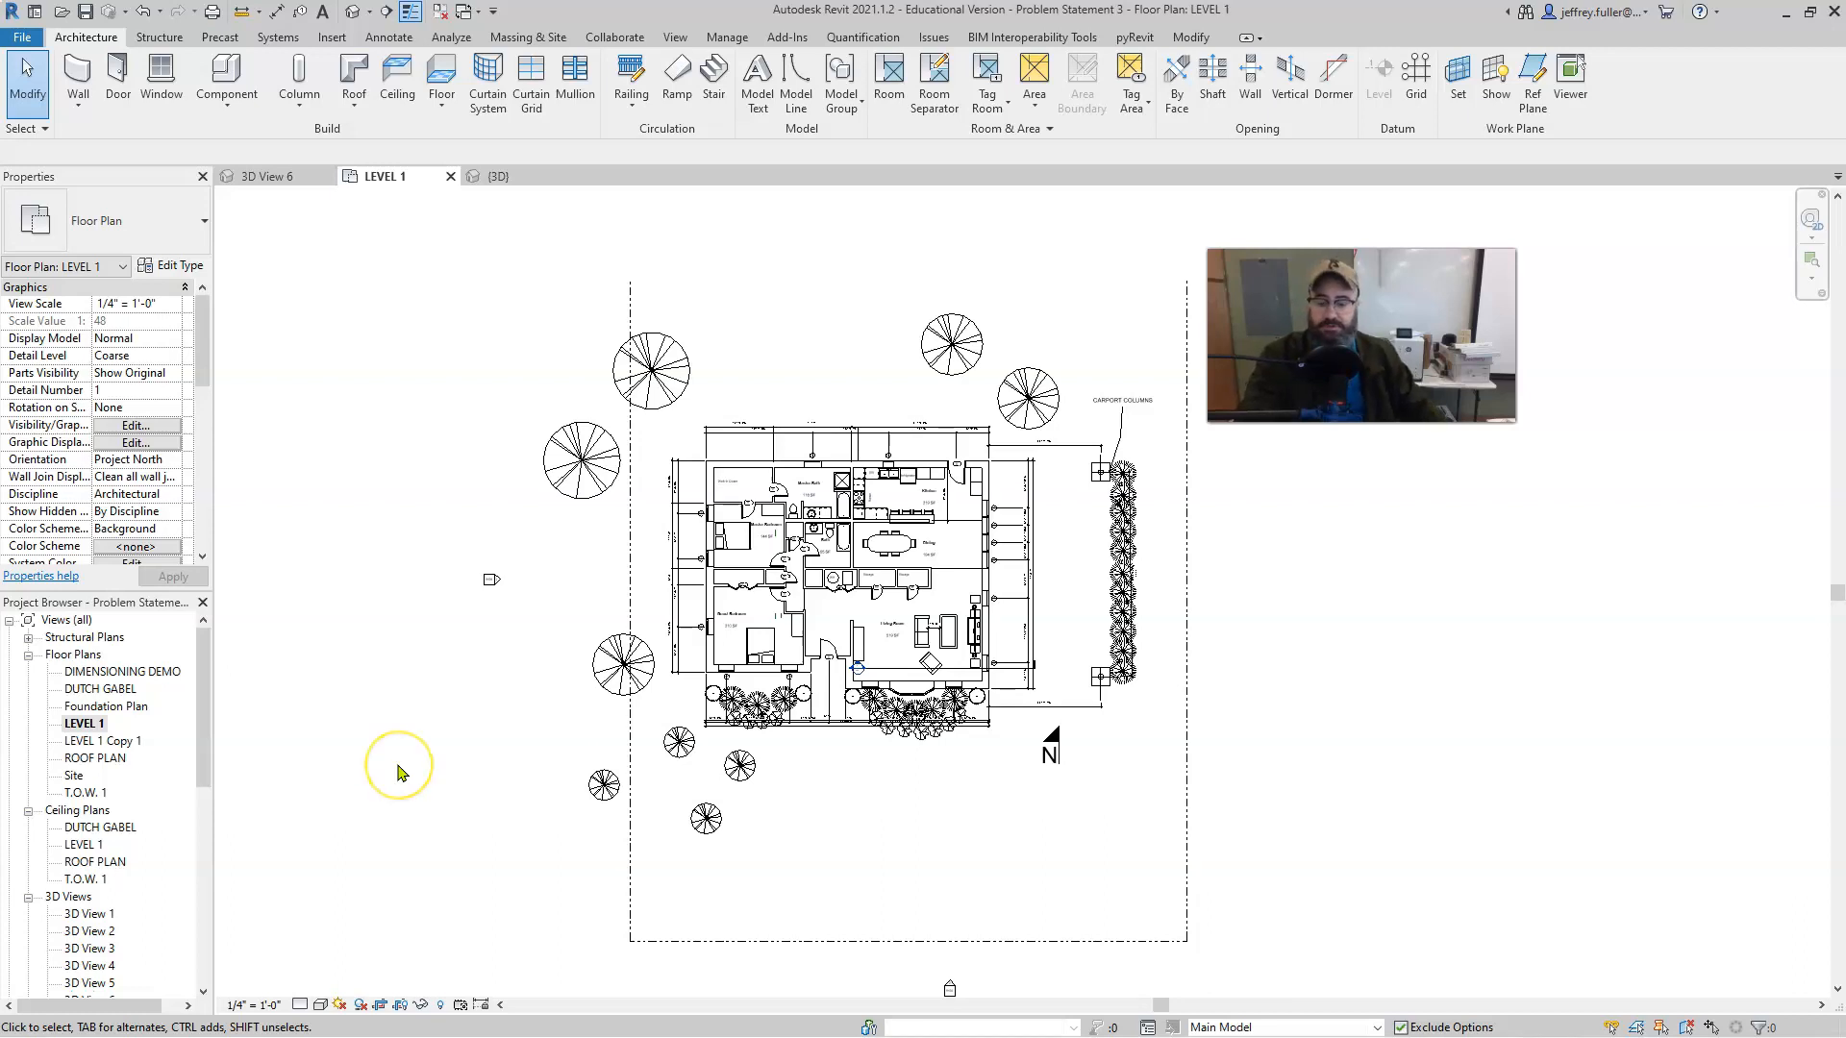
pyautogui.click(415, 781)
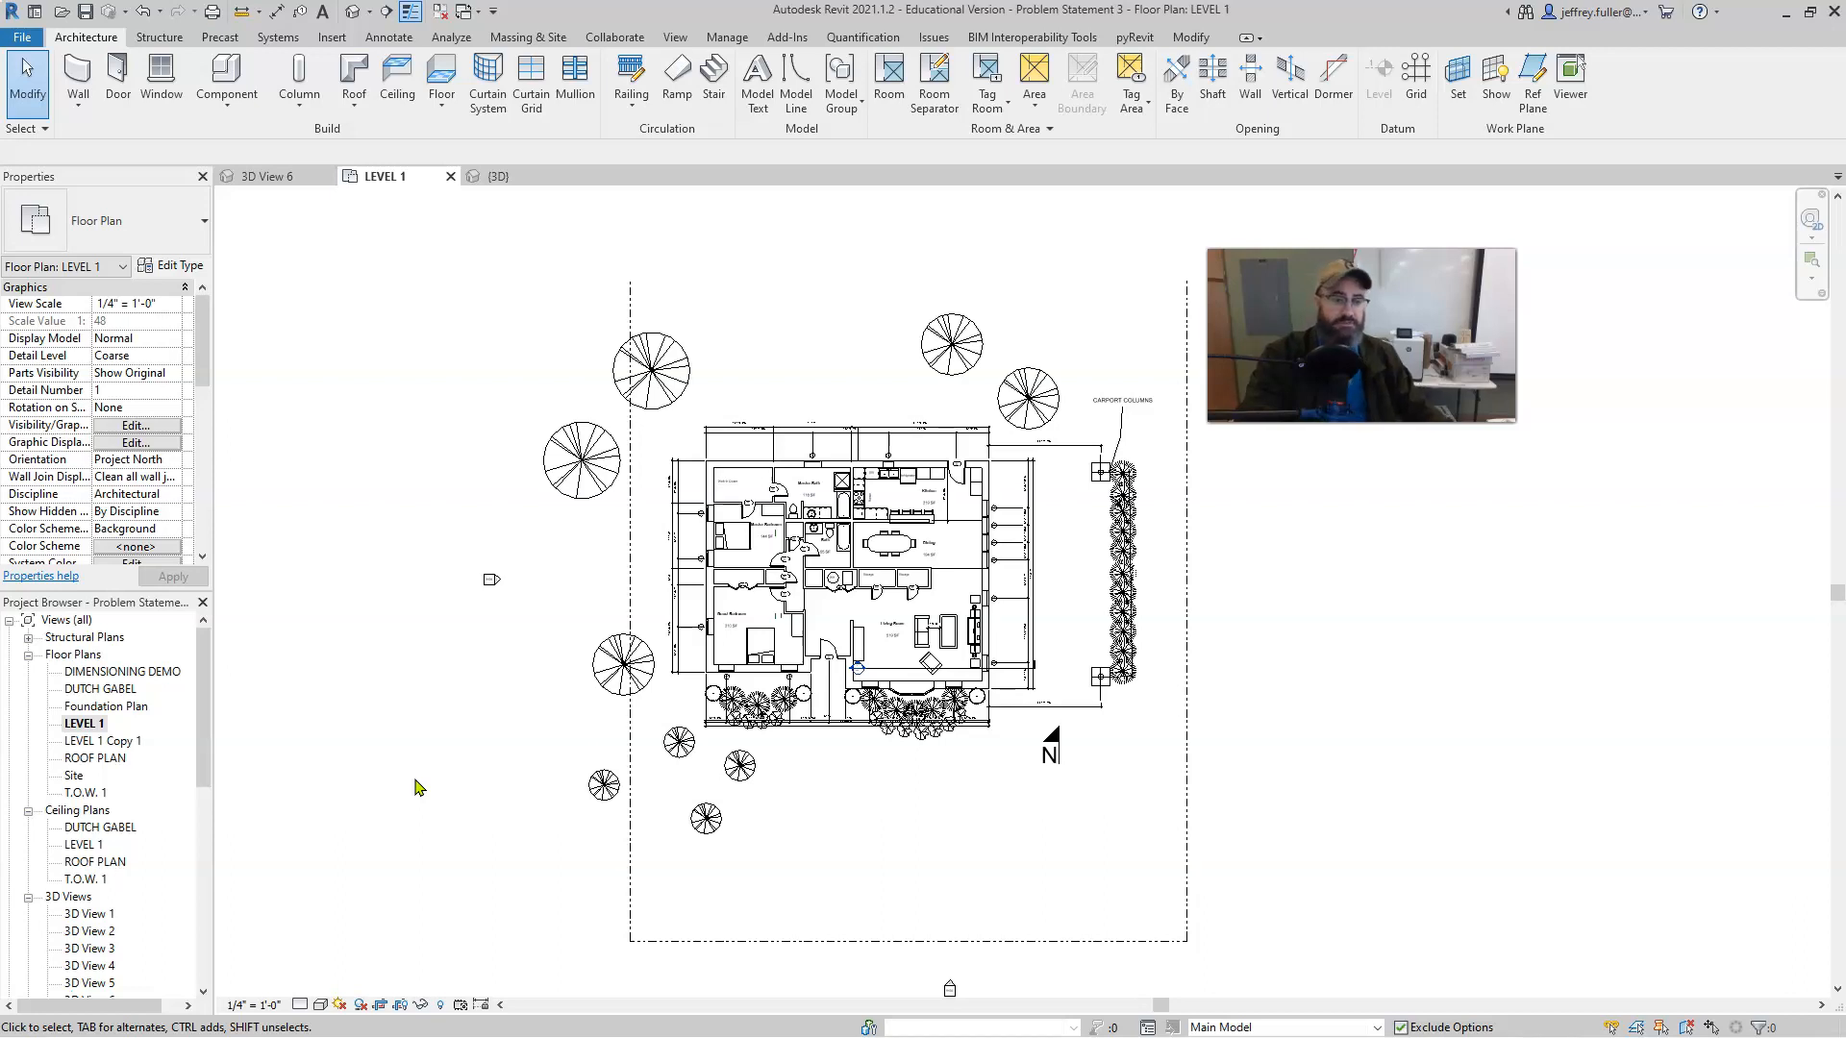
pyautogui.click(502, 788)
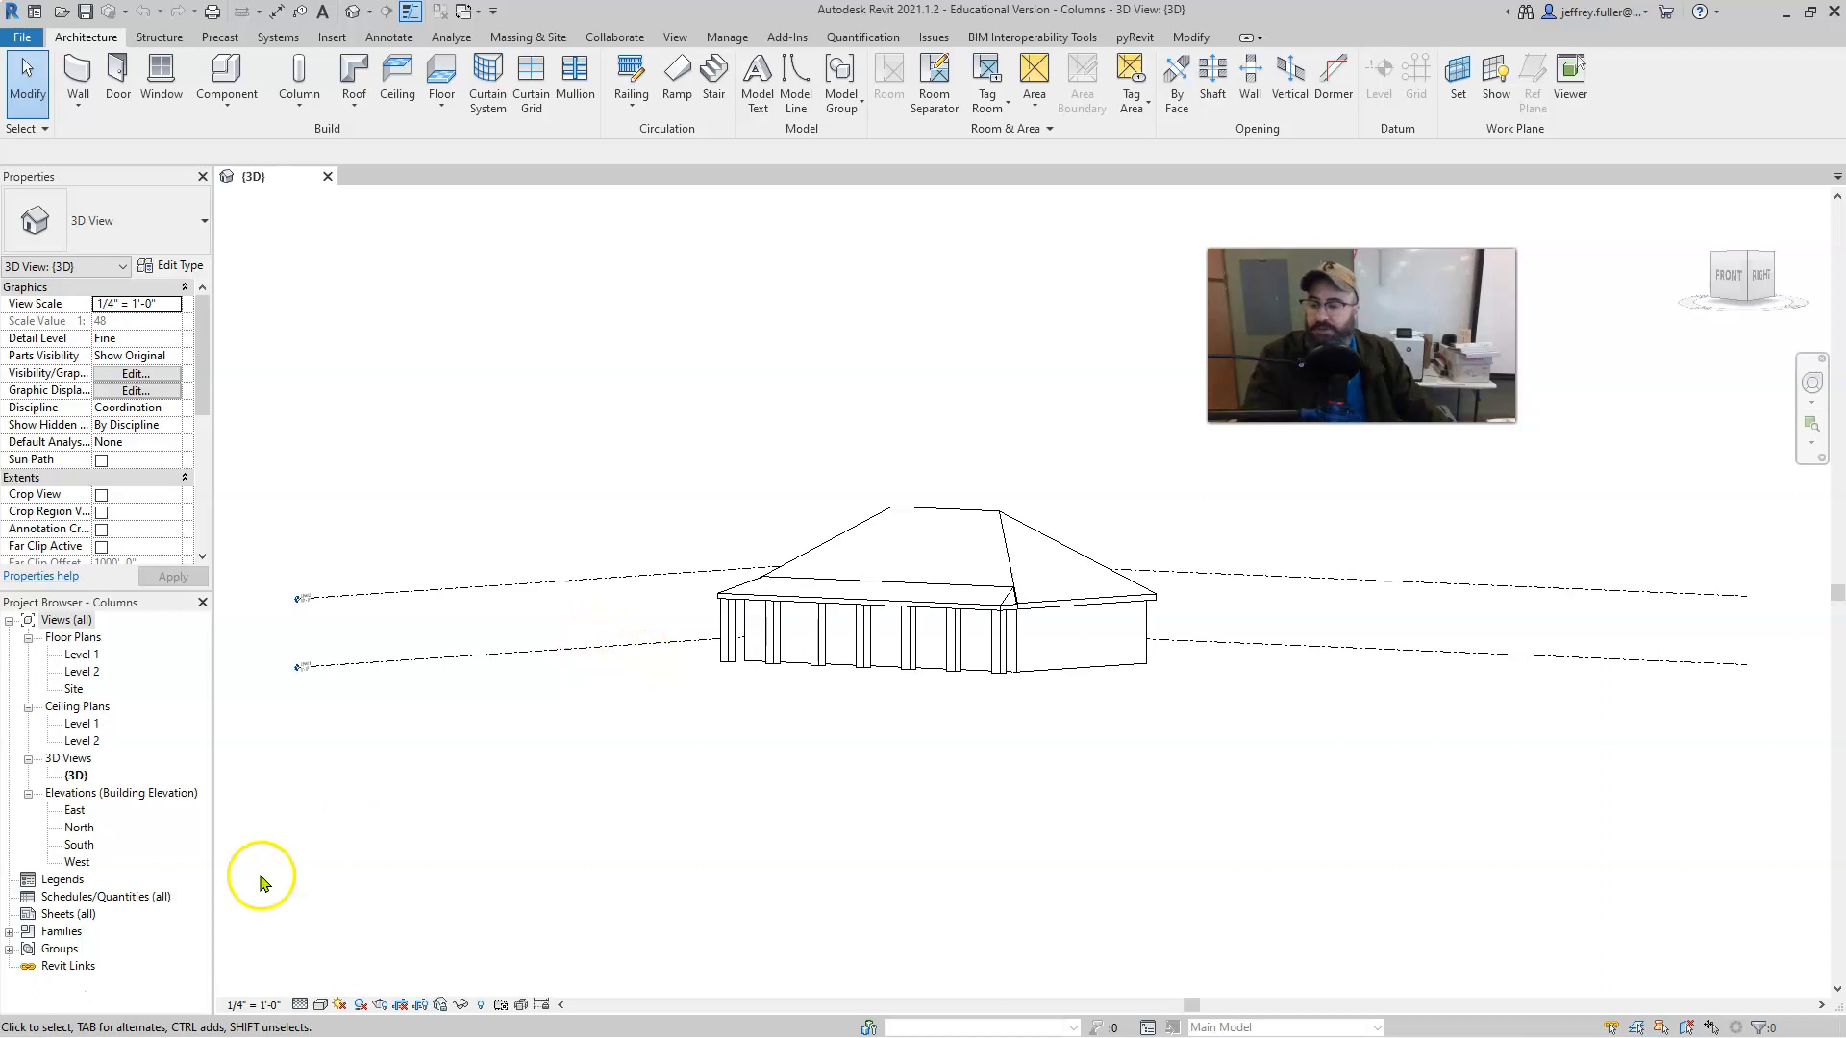
# Open the South elevation of the Columns project and bring up its Visibility/Graphic Overrides.
pyautogui.doubleClick(90, 845)
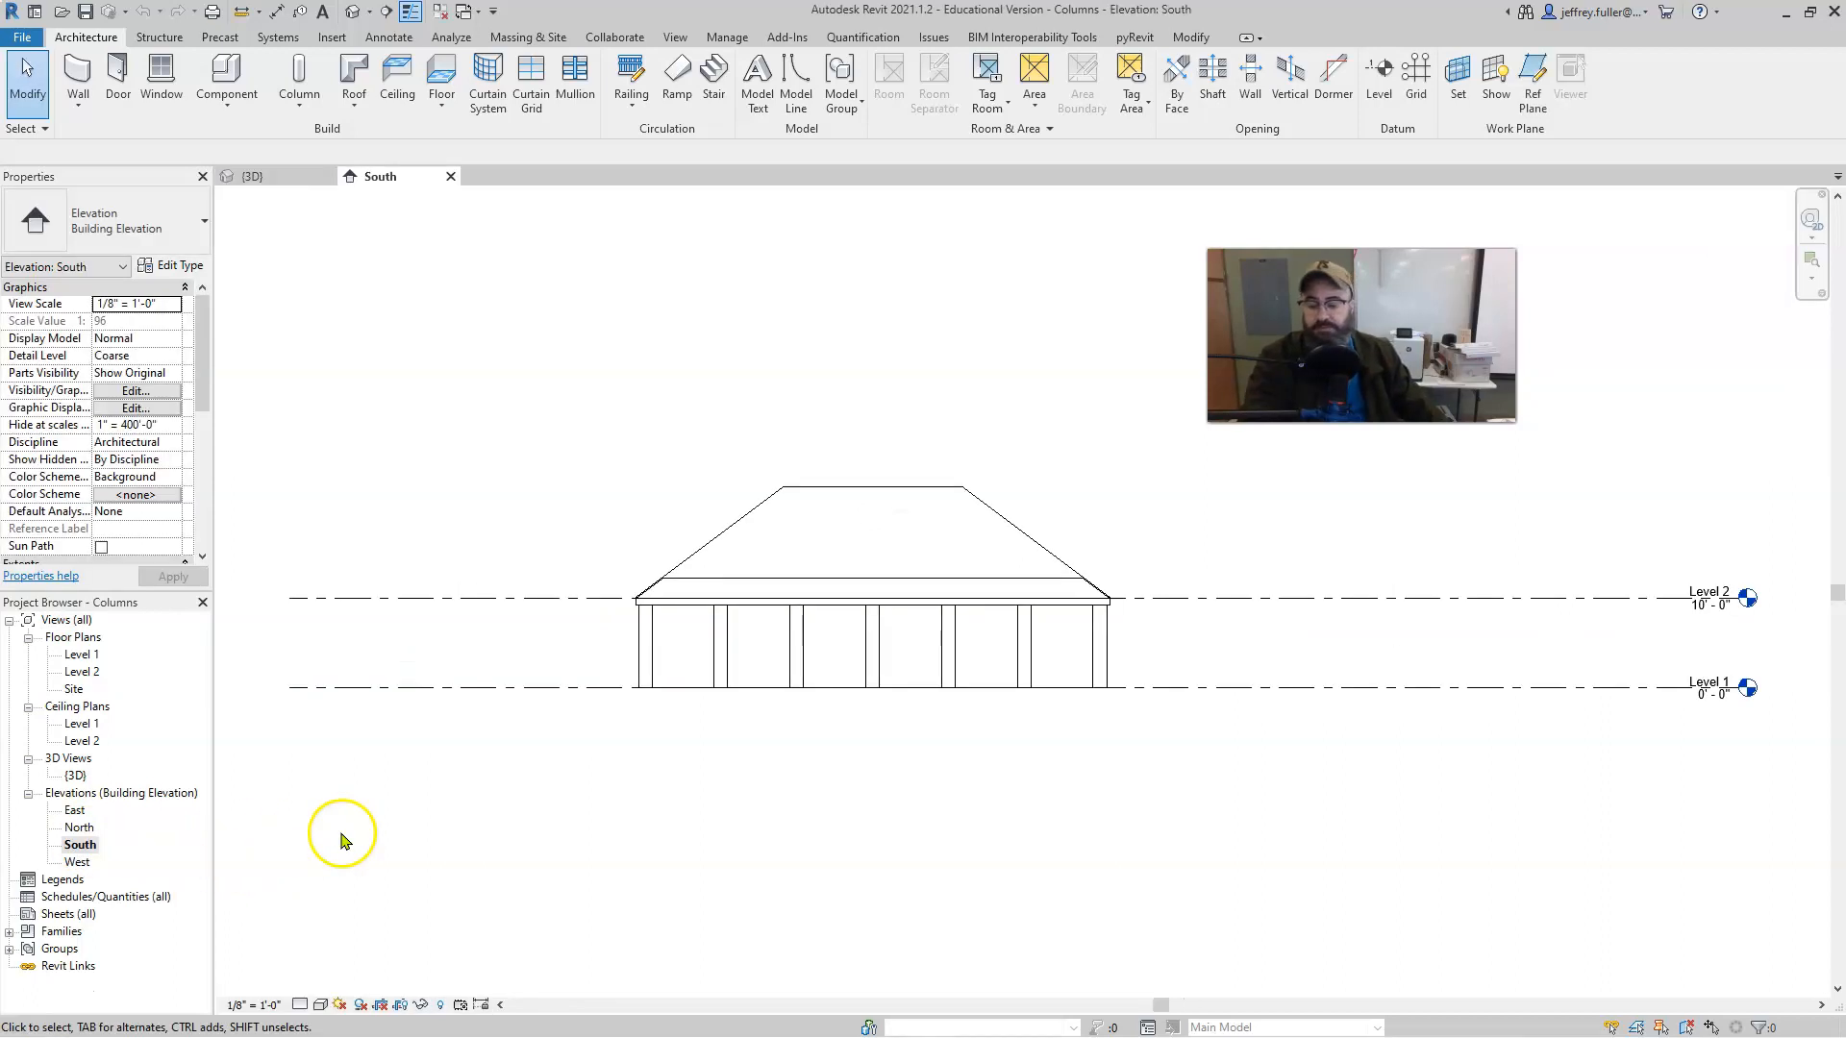
pyautogui.scroll(5, 894, 647)
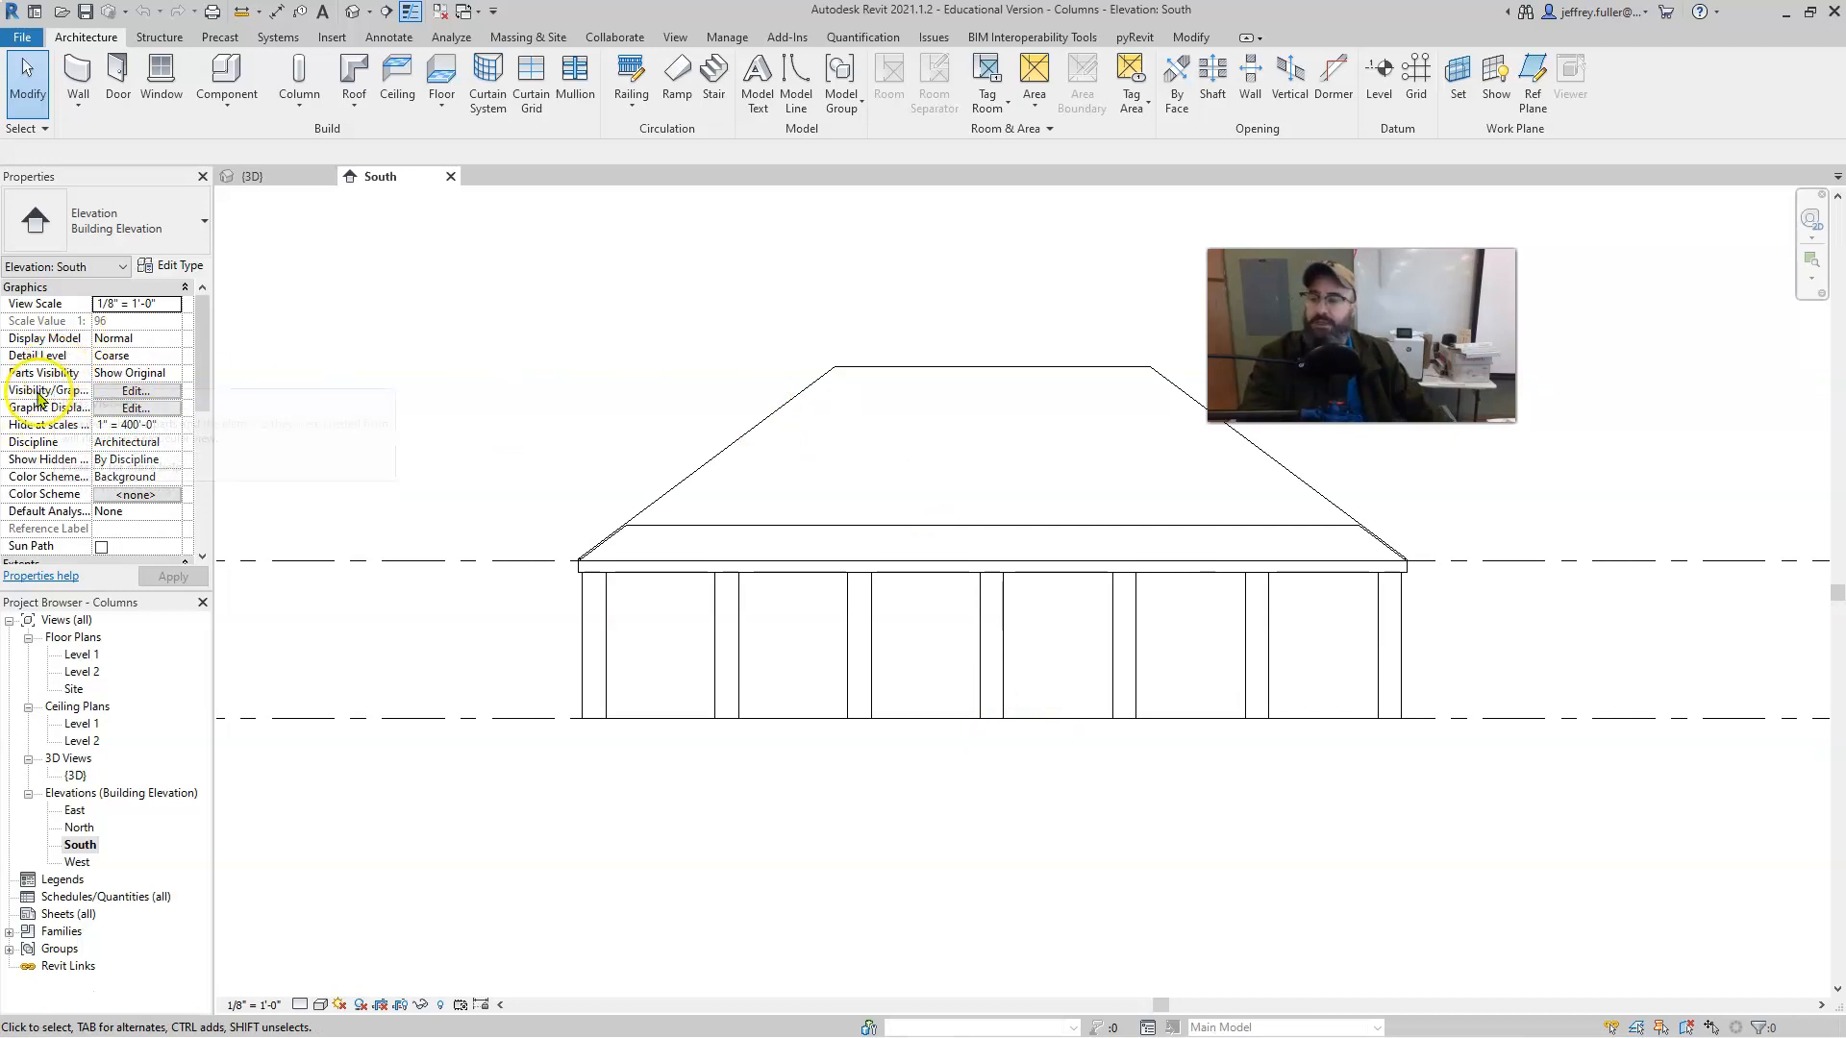
pyautogui.click(135, 392)
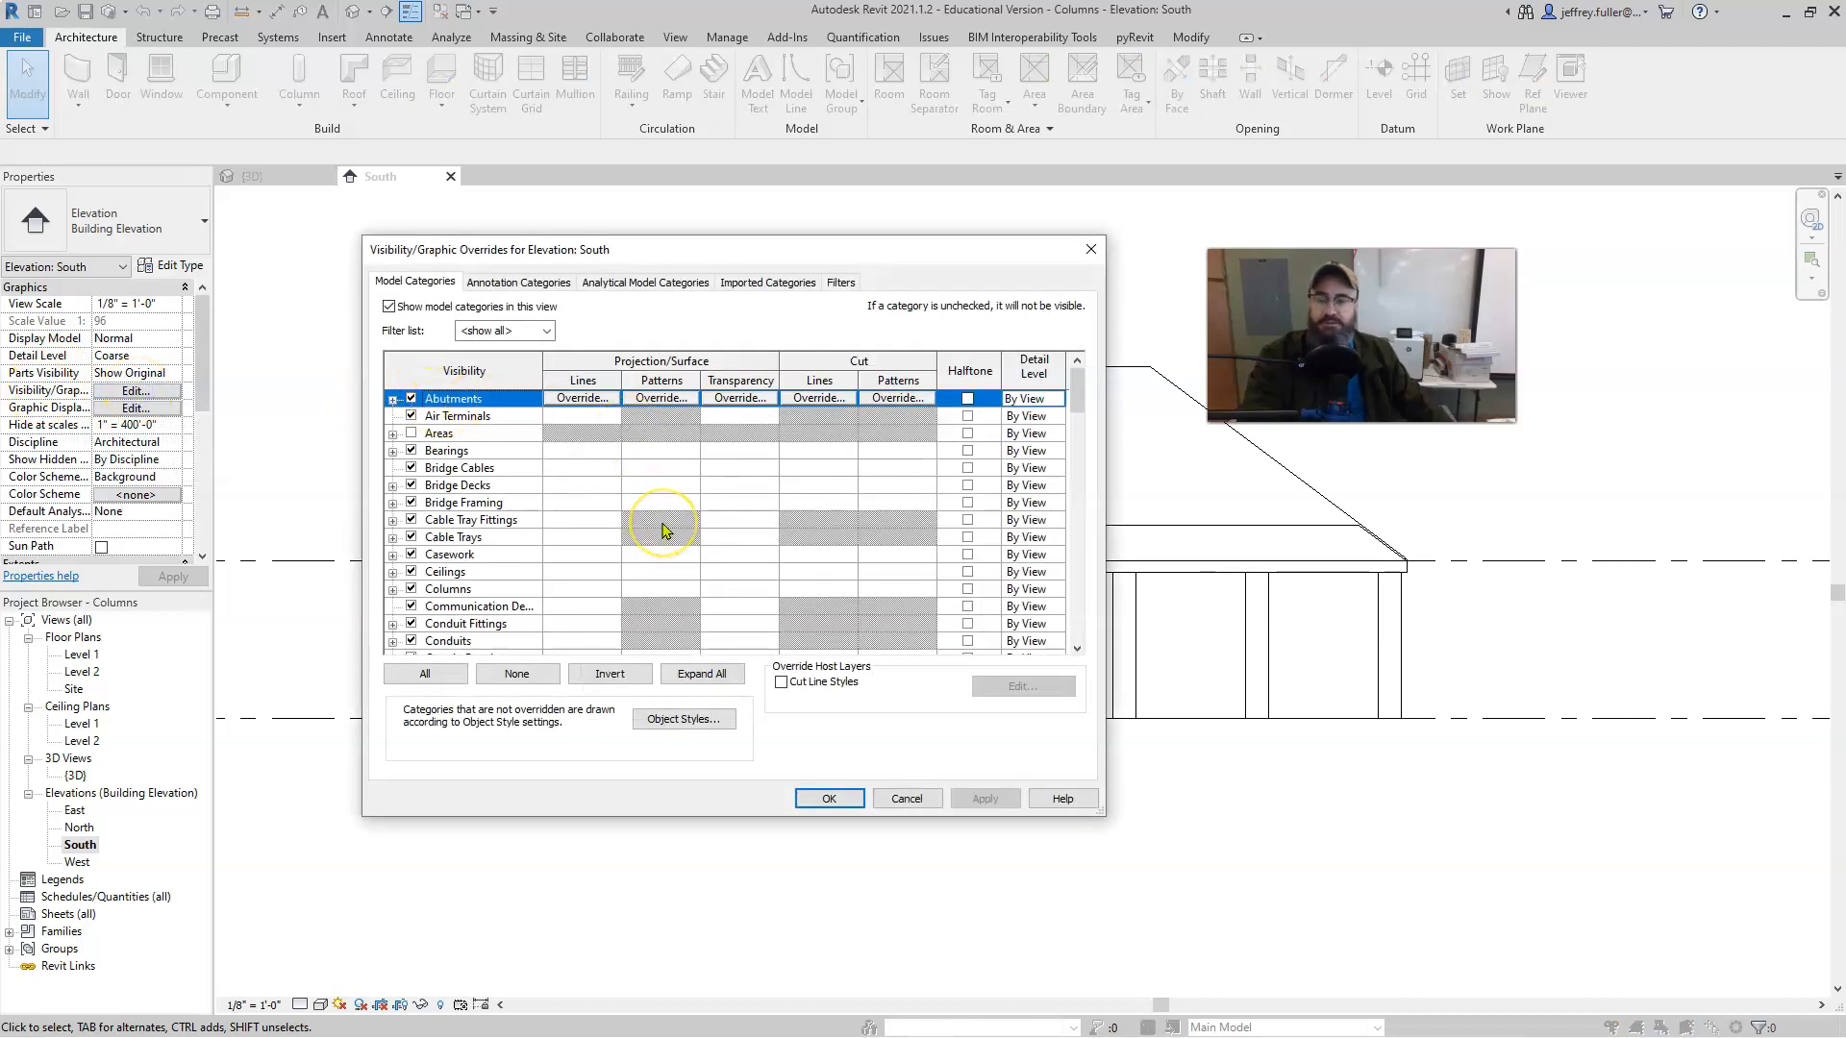
pyautogui.click(693, 546)
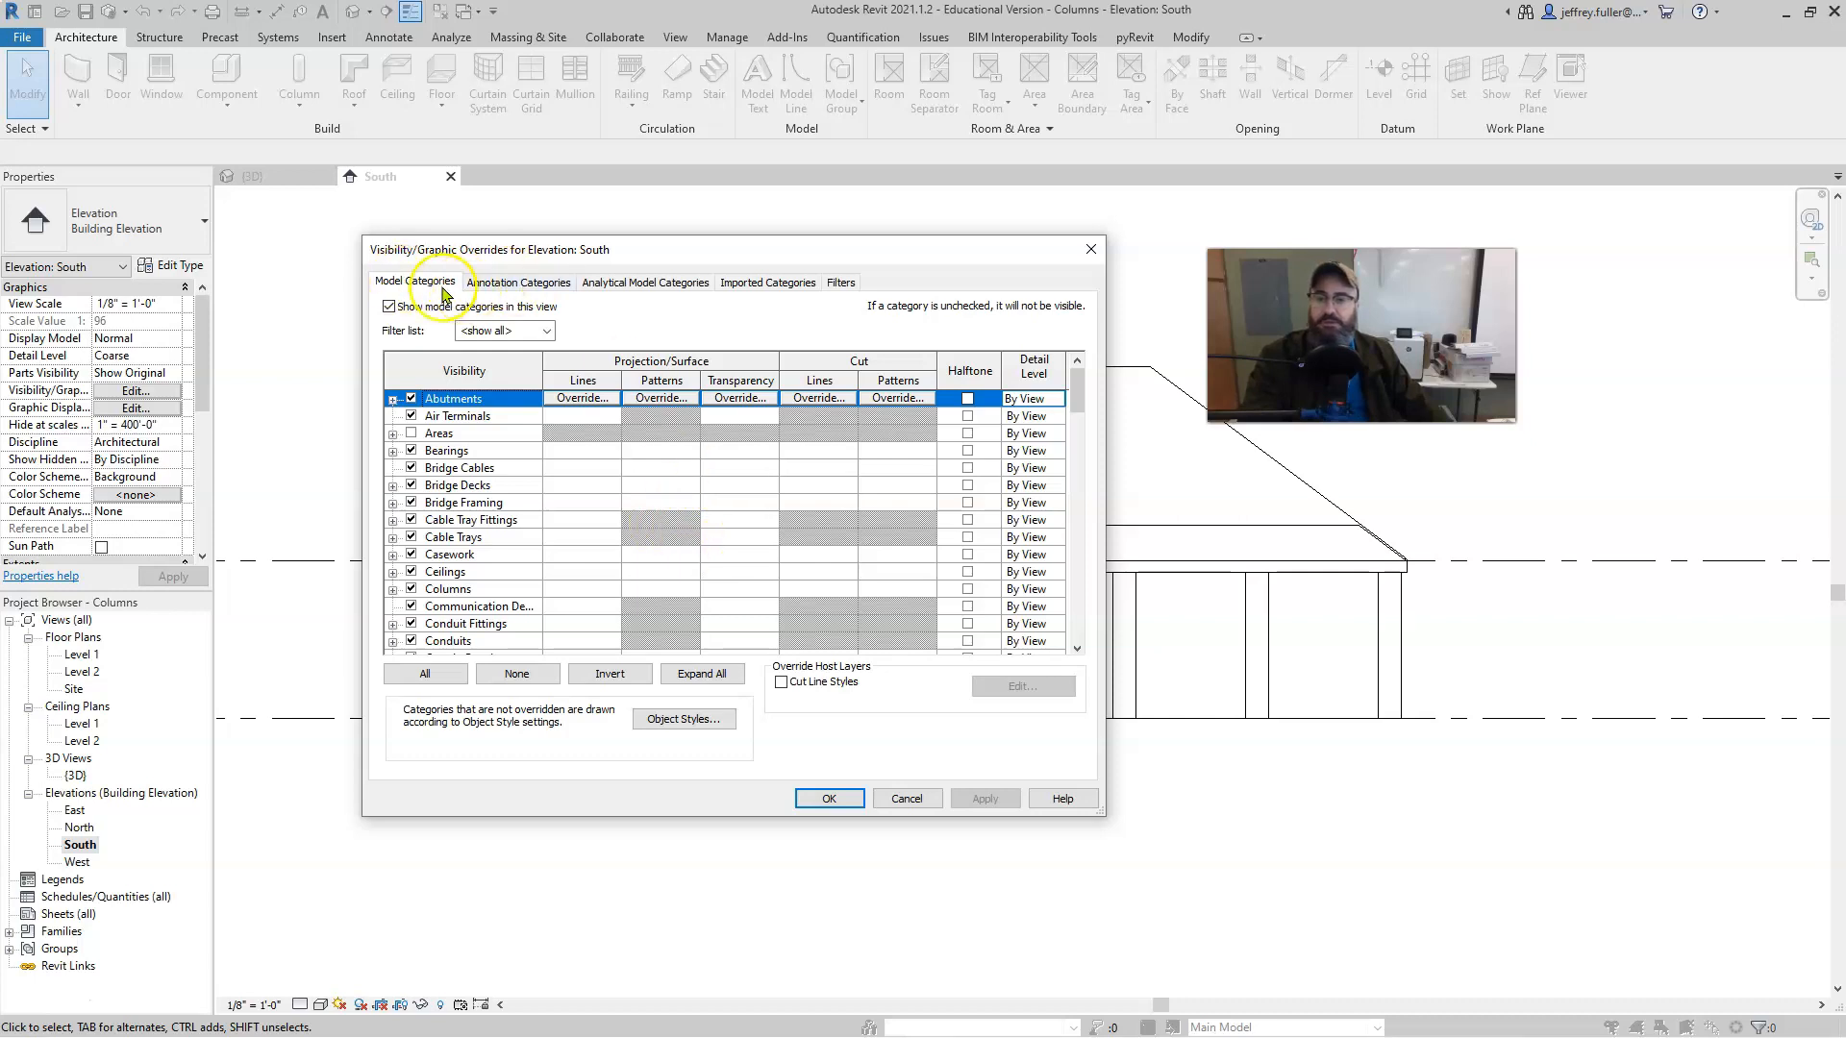
# Review the model, annotation, analytical model, imported and filter categories in the South elevation's visibility overrides.
pyautogui.click(492, 283)
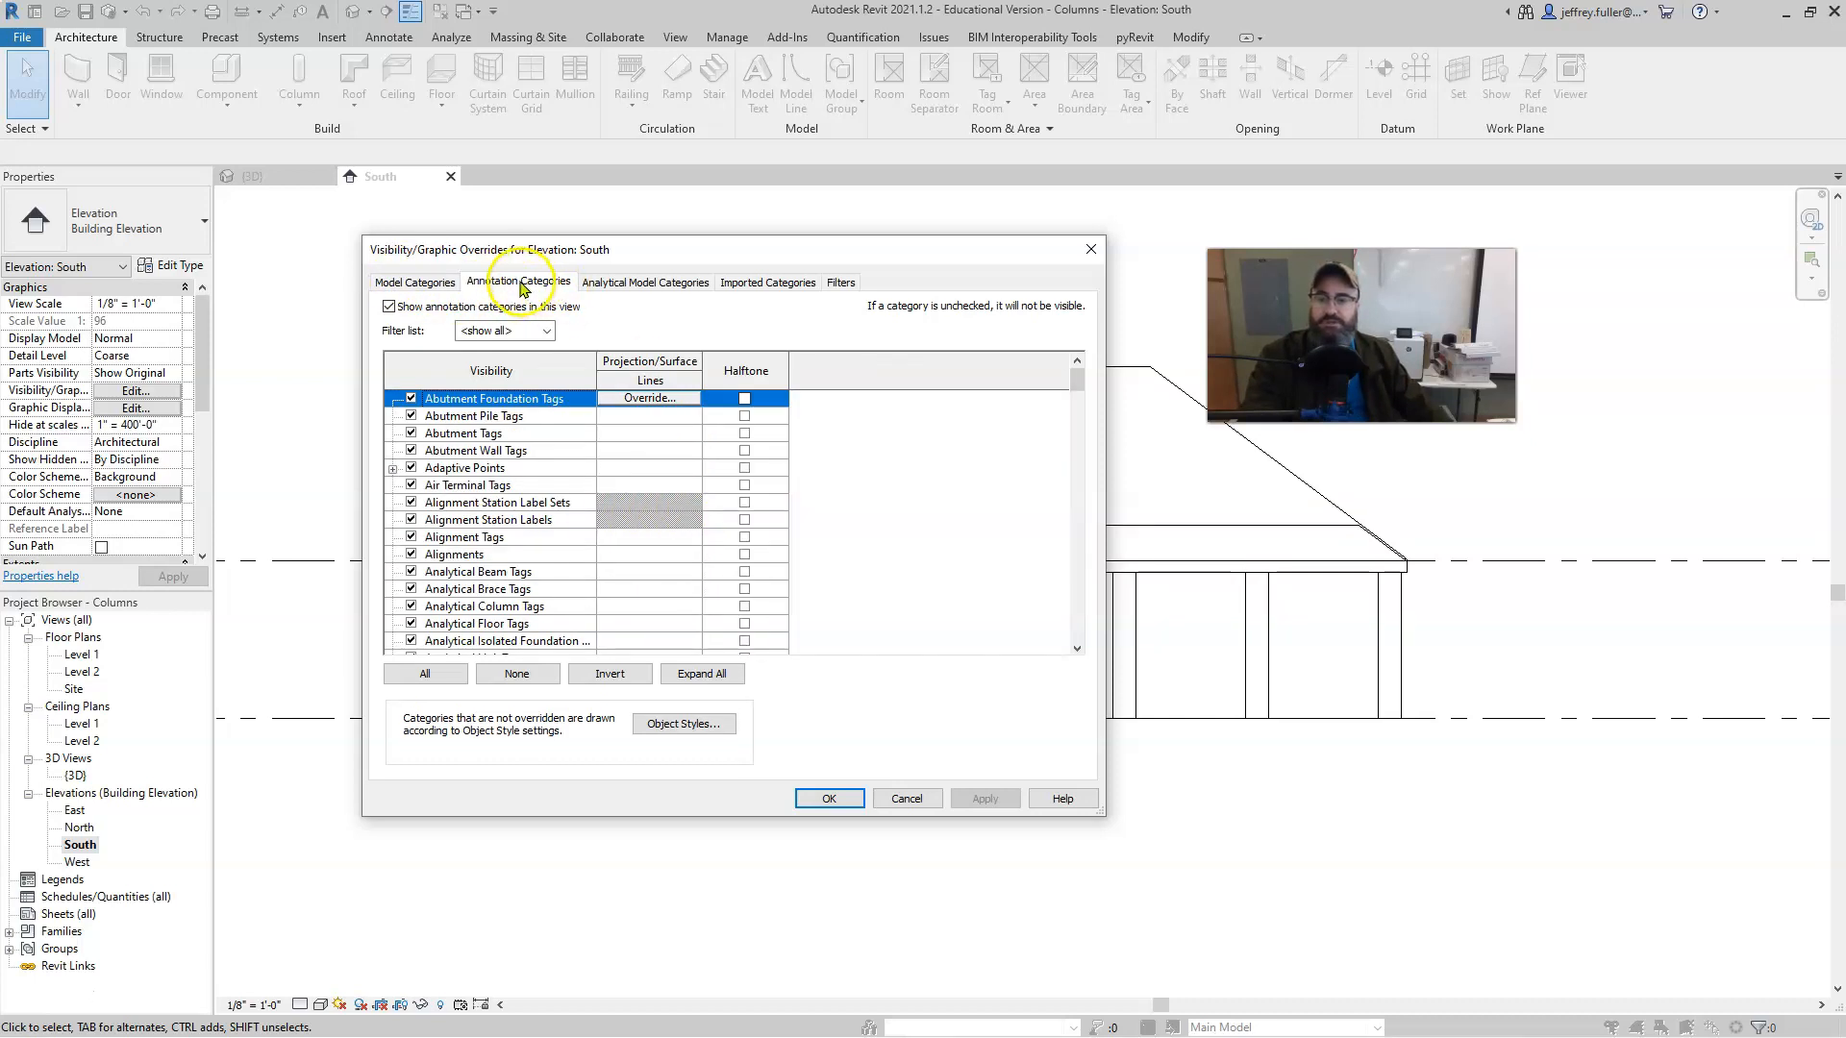
pyautogui.click(433, 284)
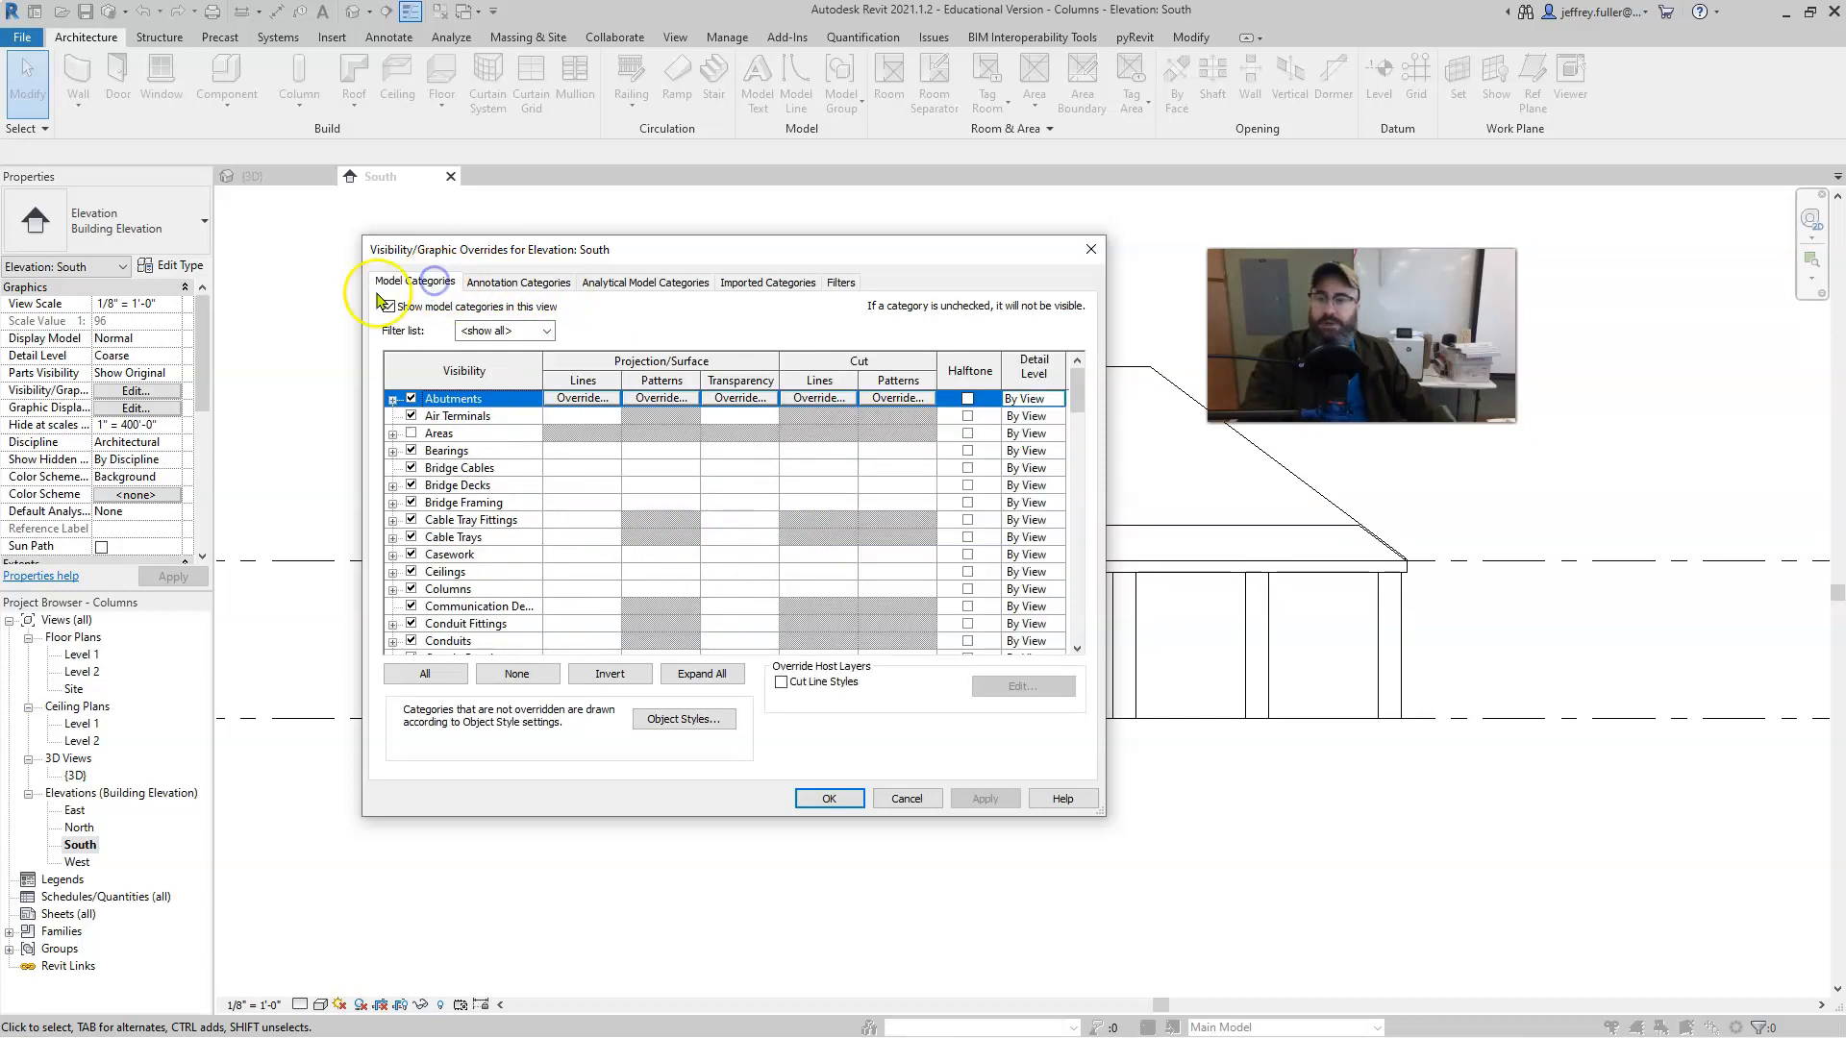
pyautogui.click(524, 281)
pyautogui.click(616, 282)
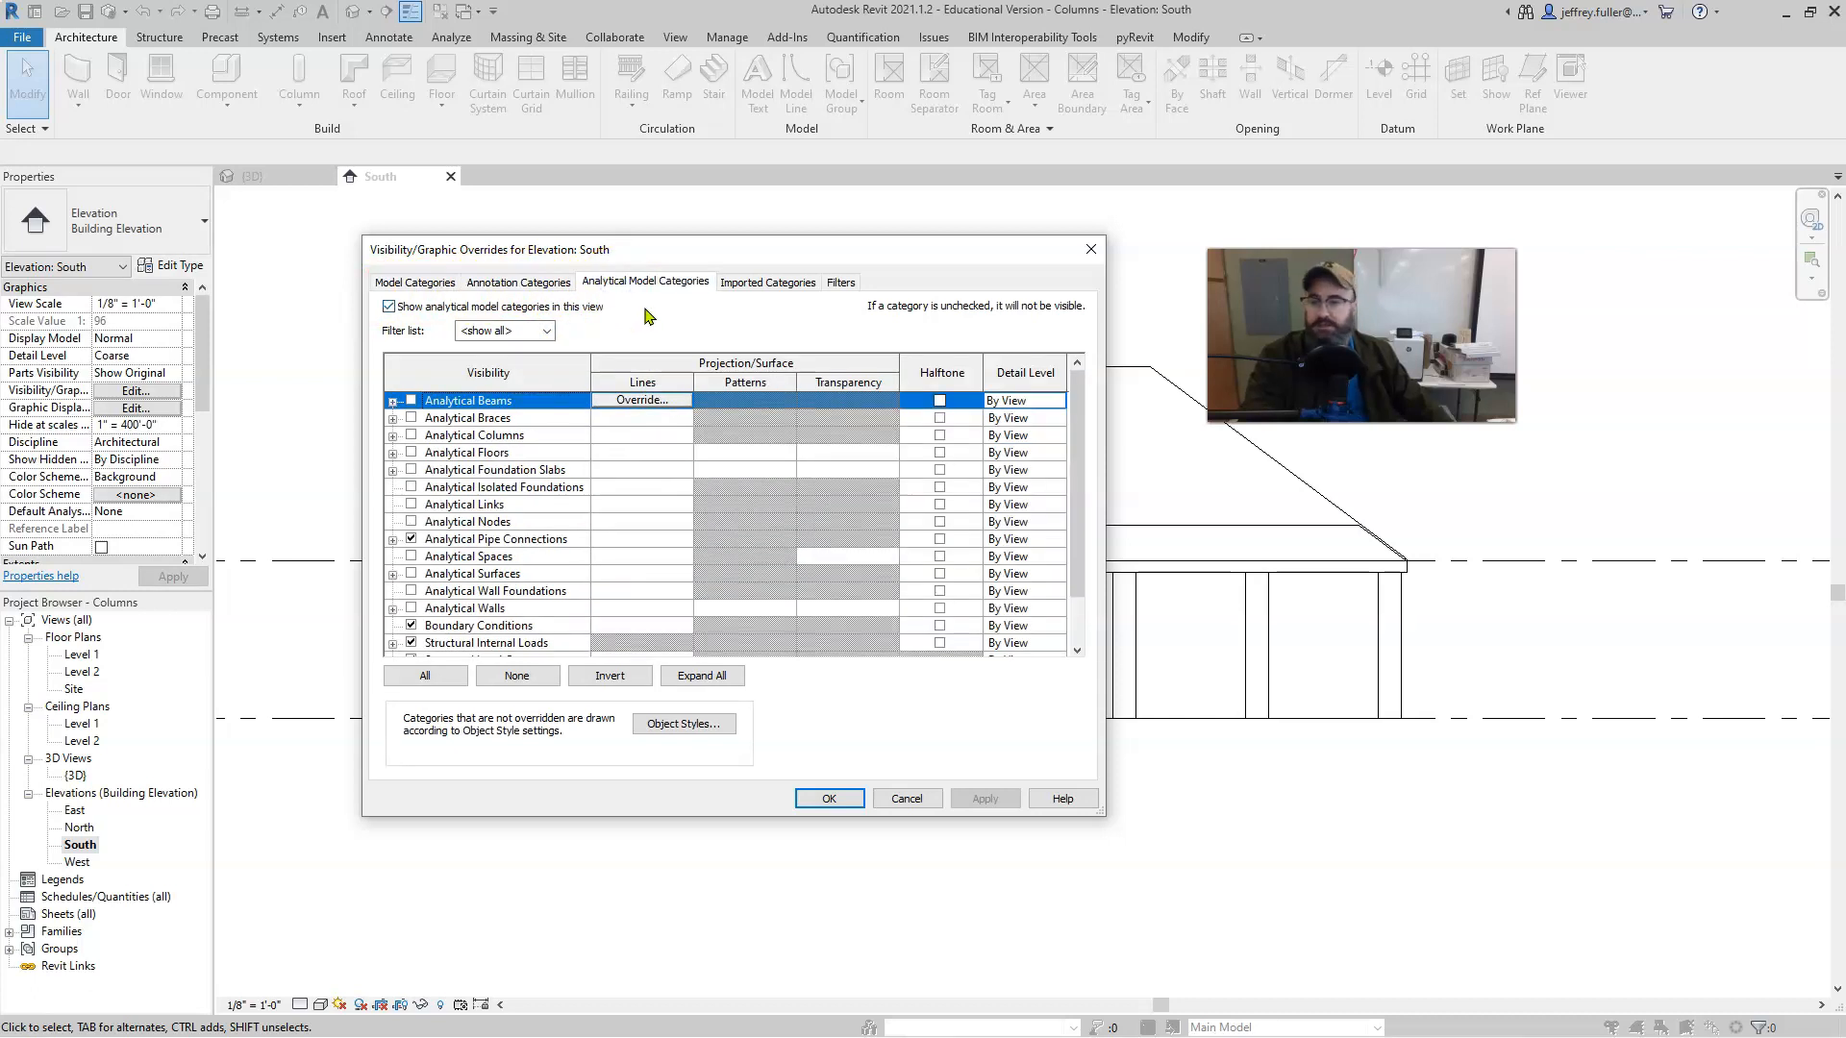
pyautogui.click(761, 285)
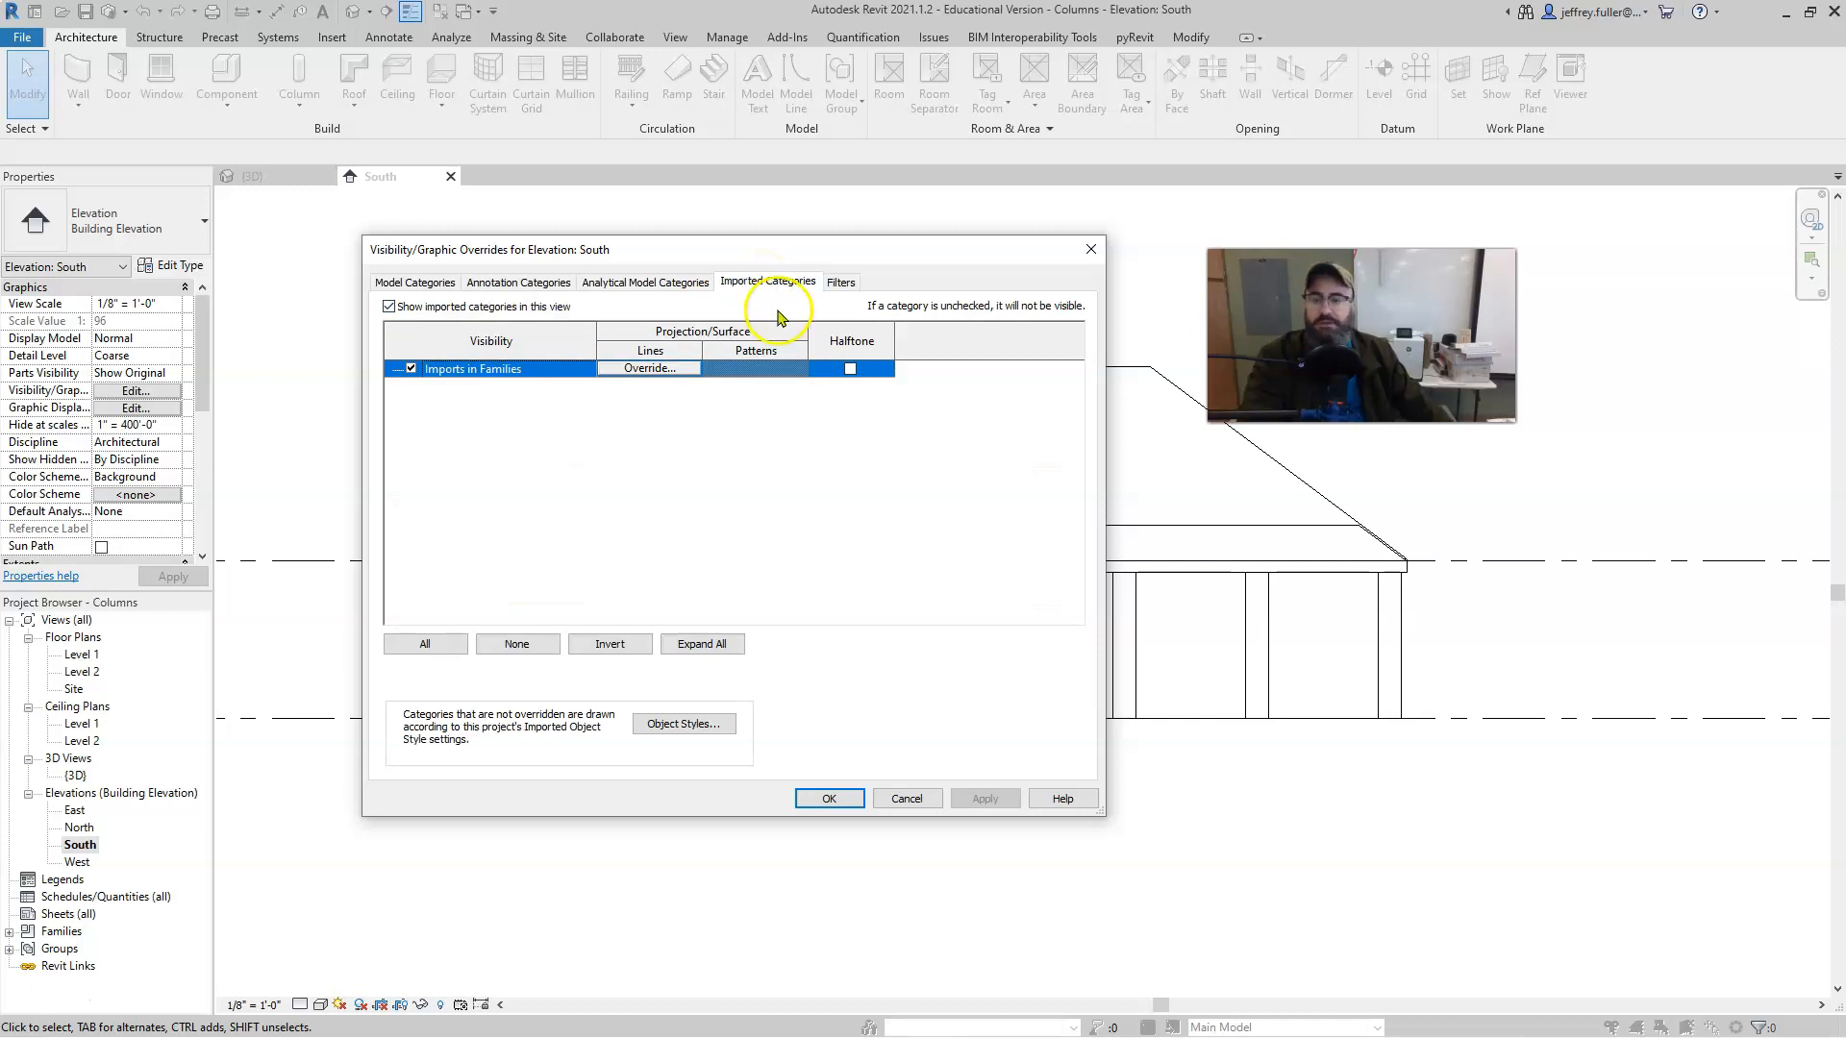
pyautogui.click(839, 282)
pyautogui.click(785, 285)
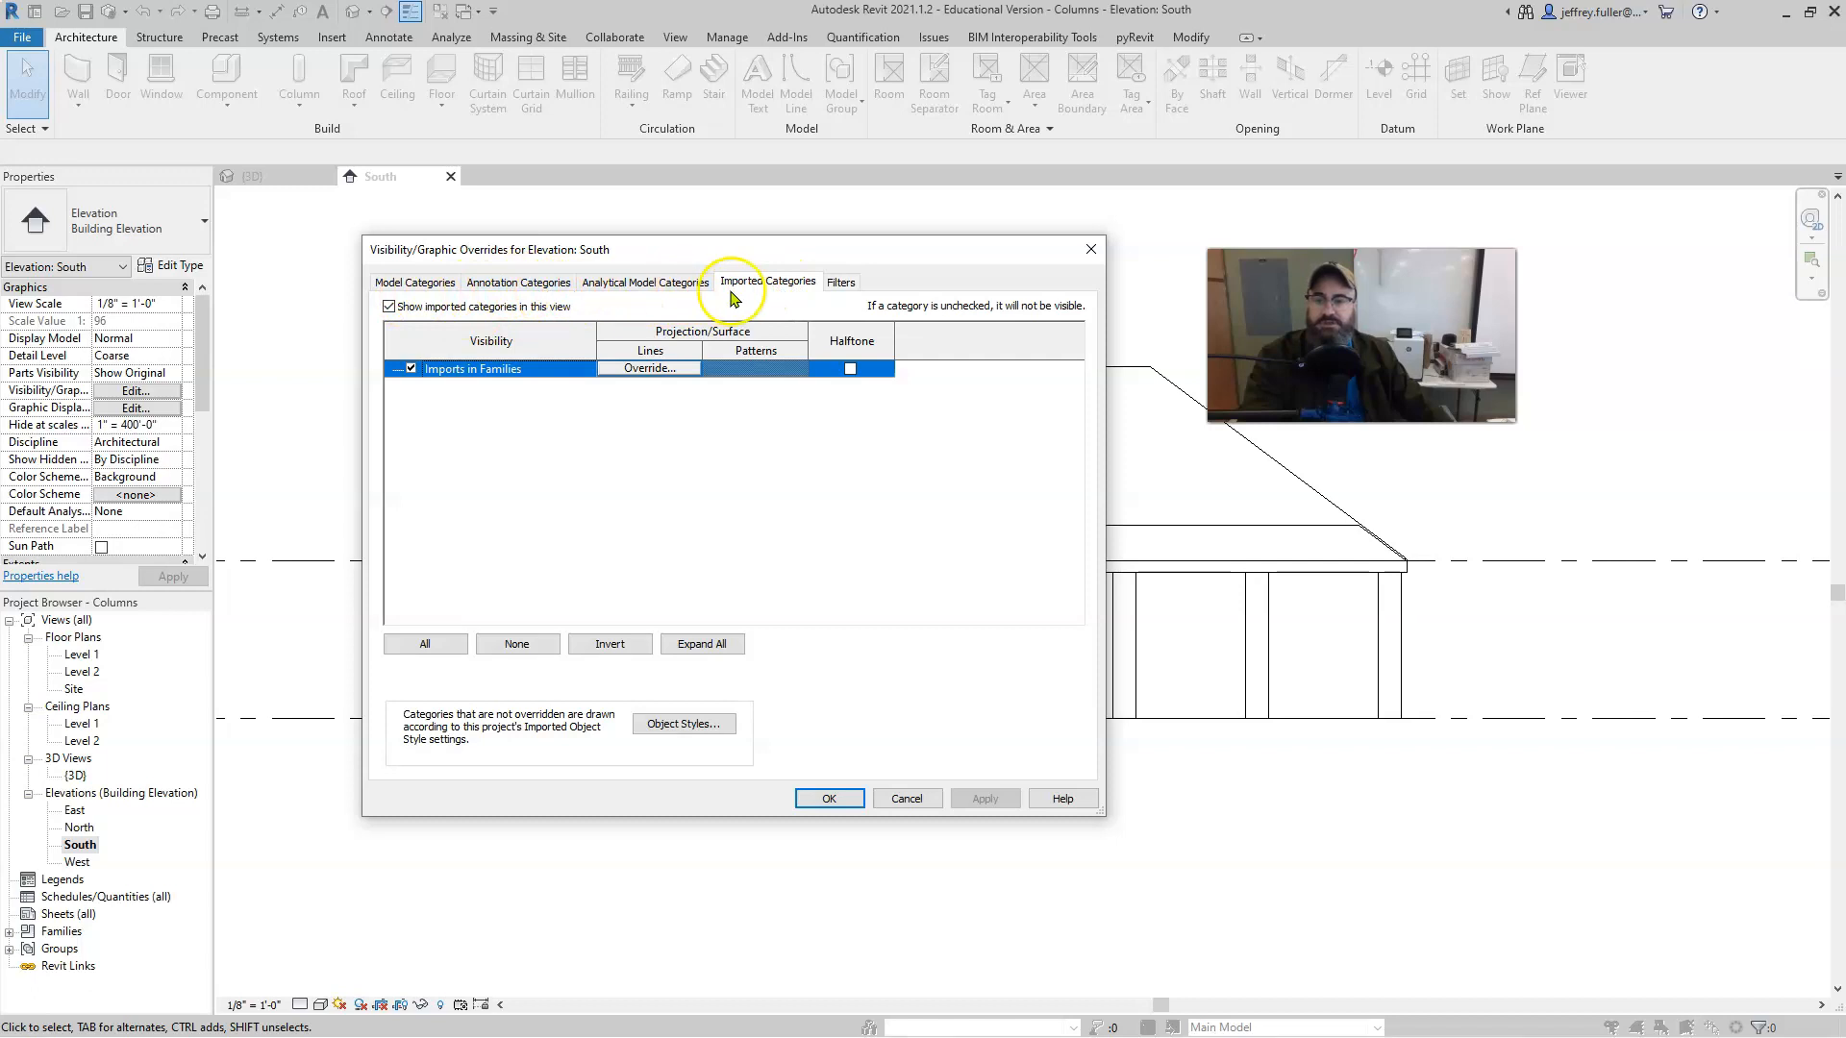
pyautogui.click(414, 282)
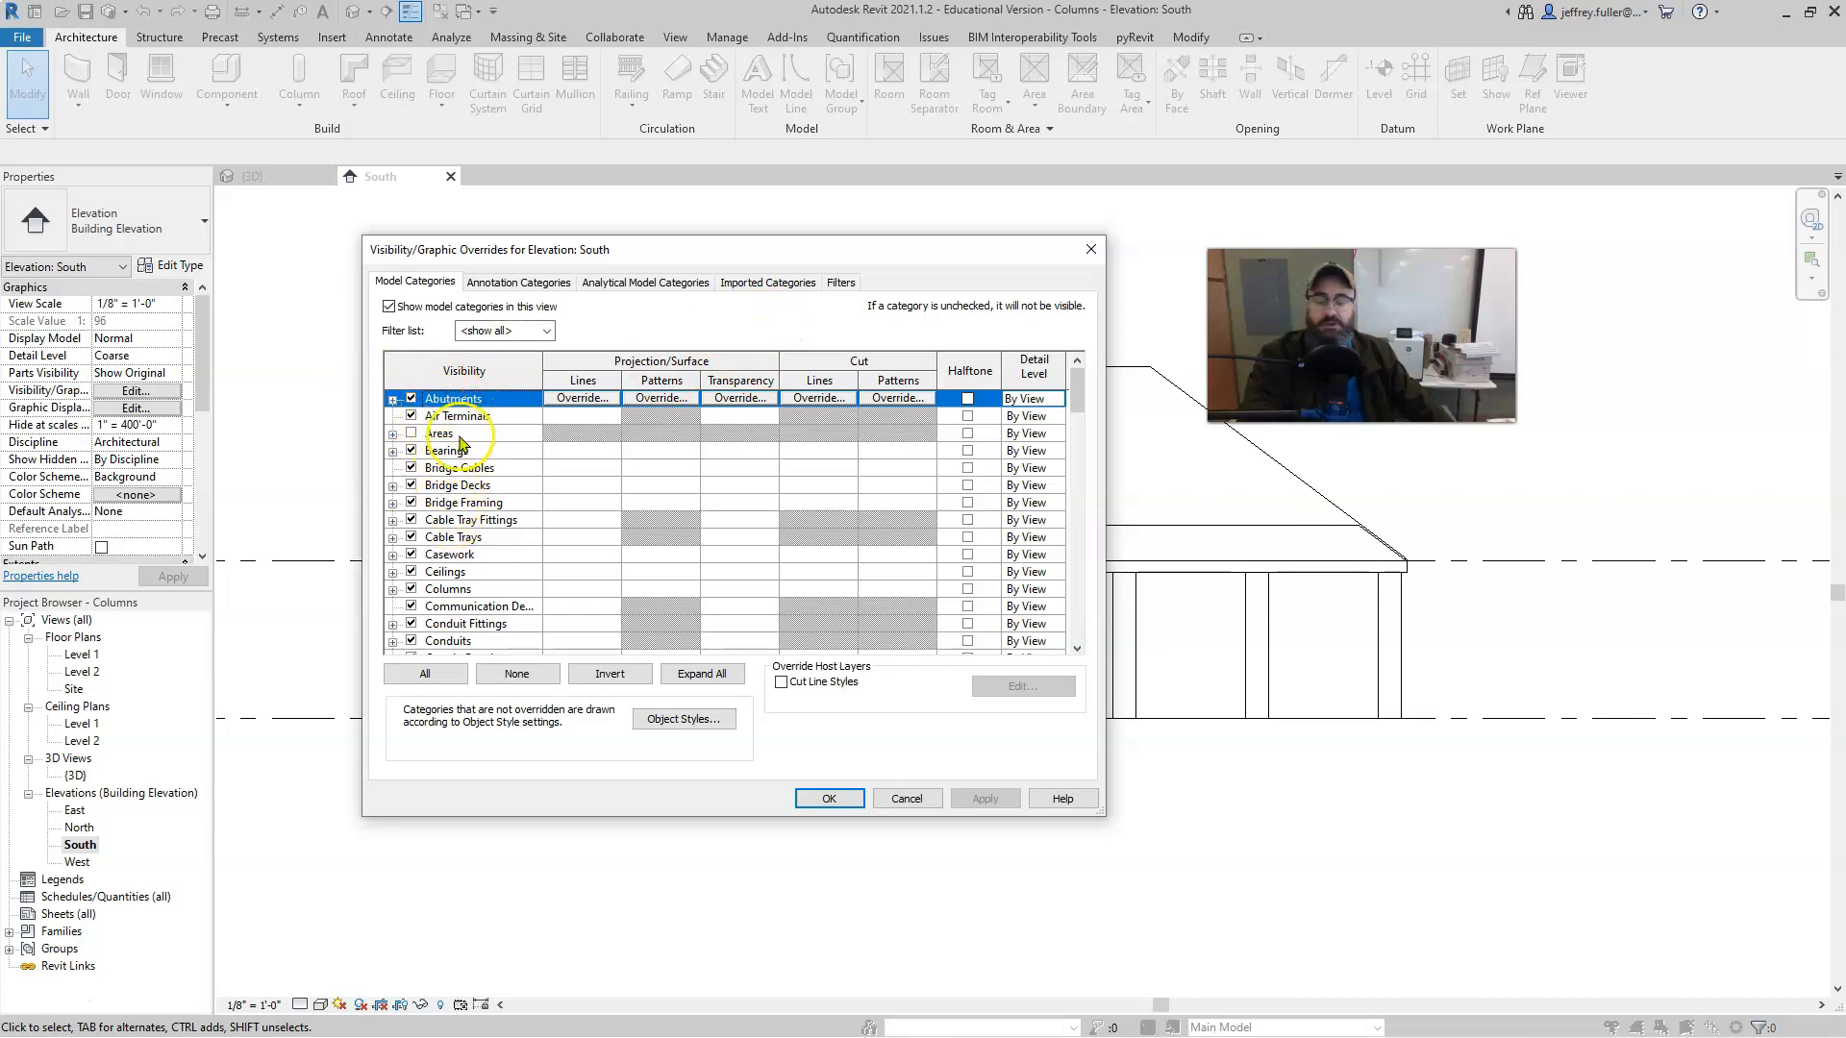
# Try hiding the Columns model category in the South elevation, applying the change, and restore its visibility.
pyautogui.scroll(-2, 486, 495)
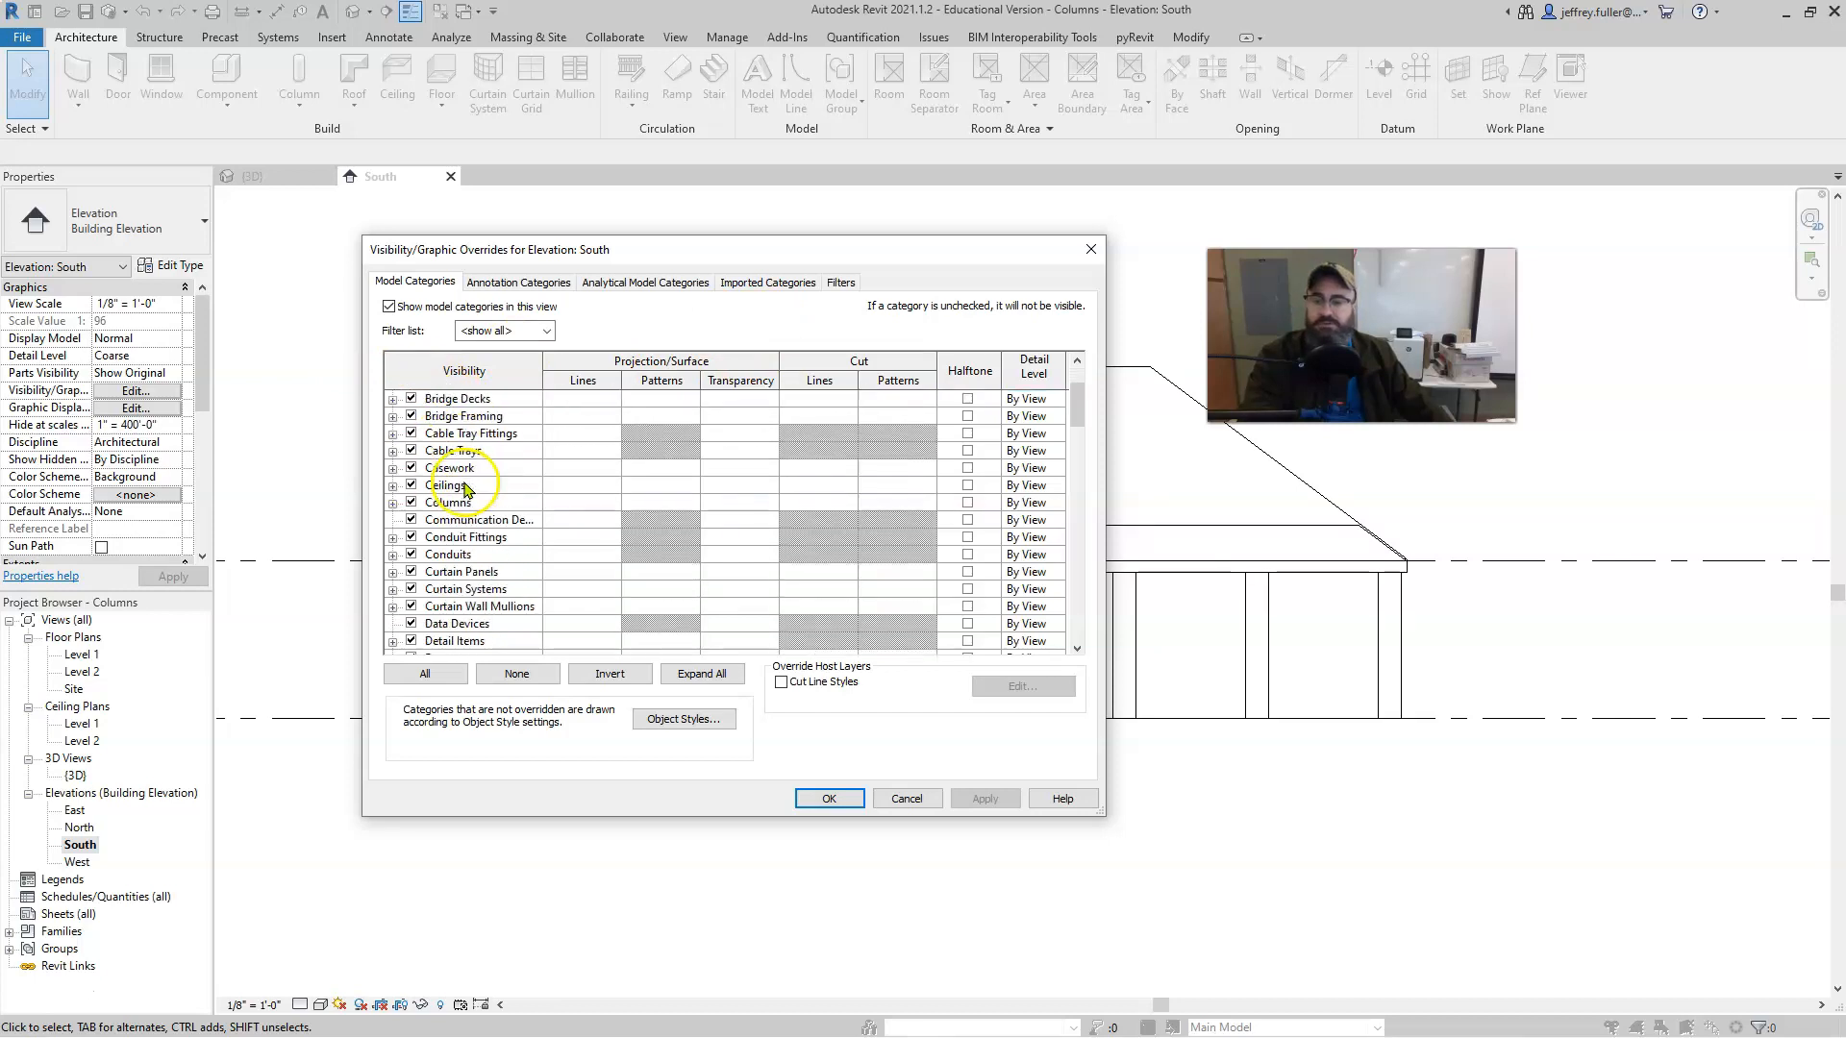
pyautogui.scroll(-2, 512, 533)
pyautogui.scroll(1, 512, 532)
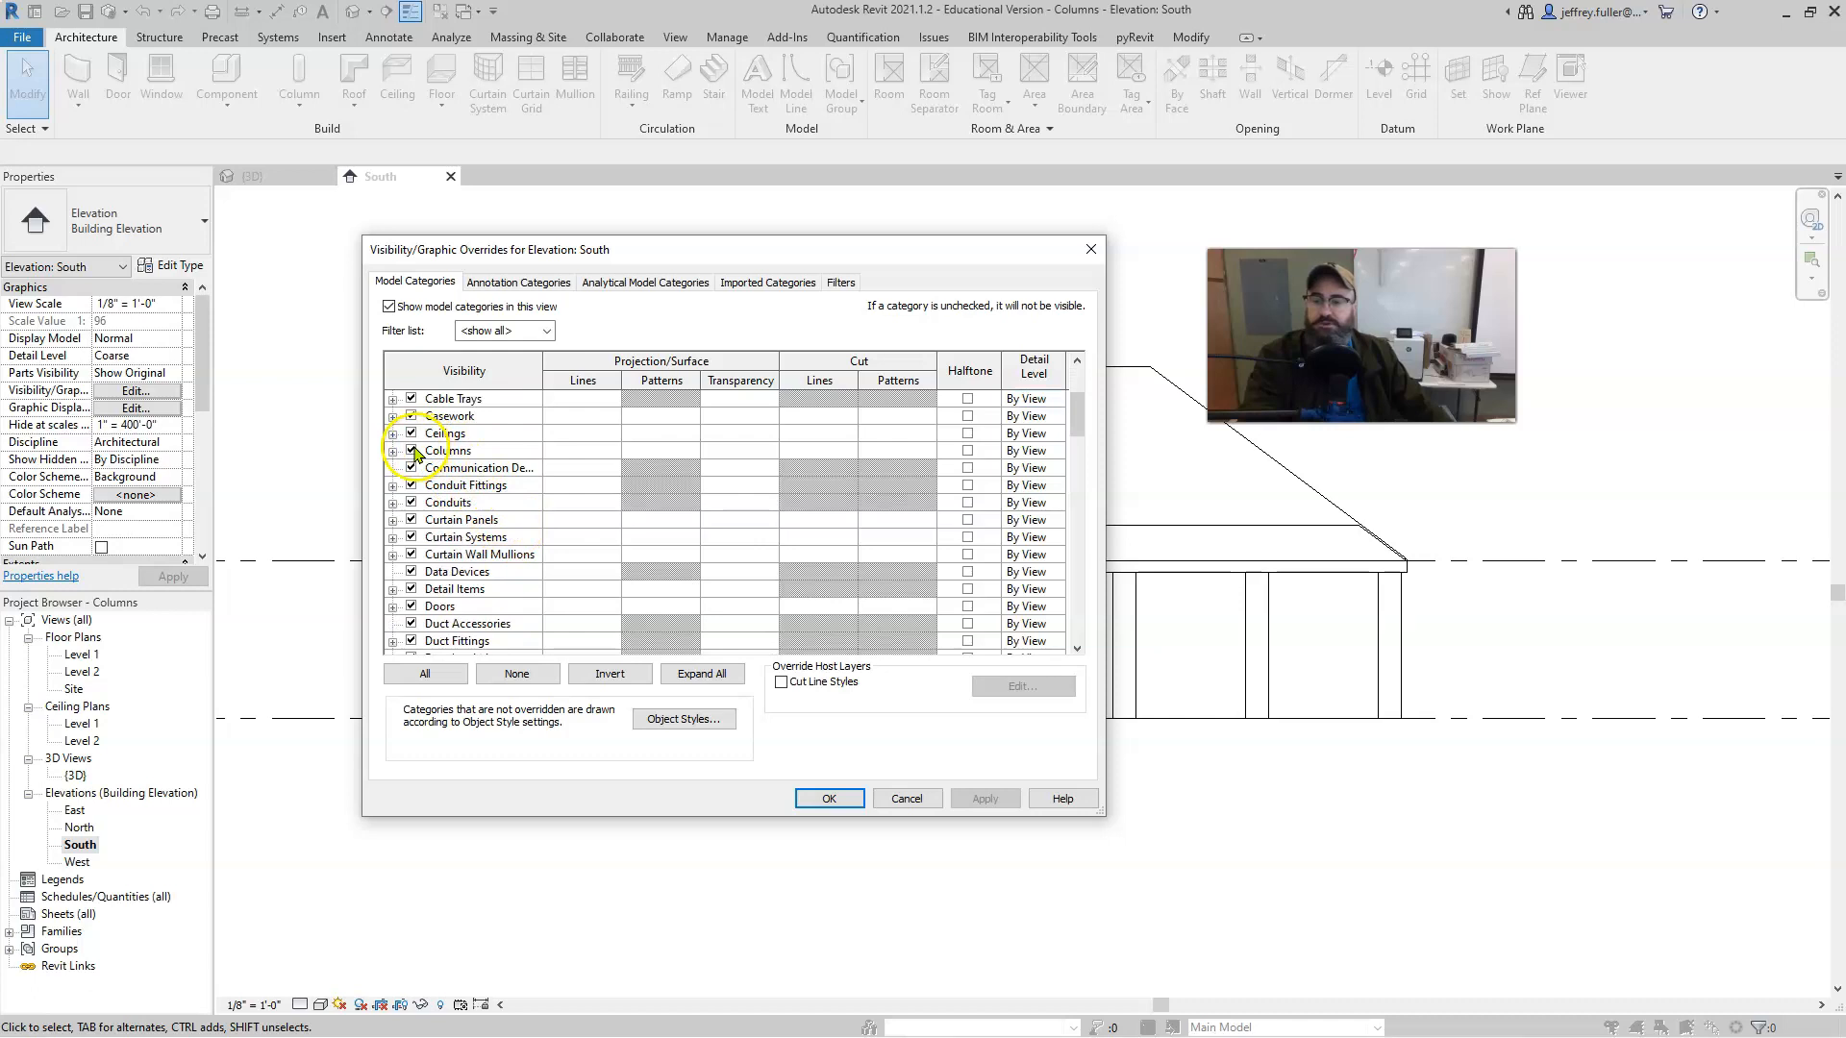
pyautogui.click(412, 452)
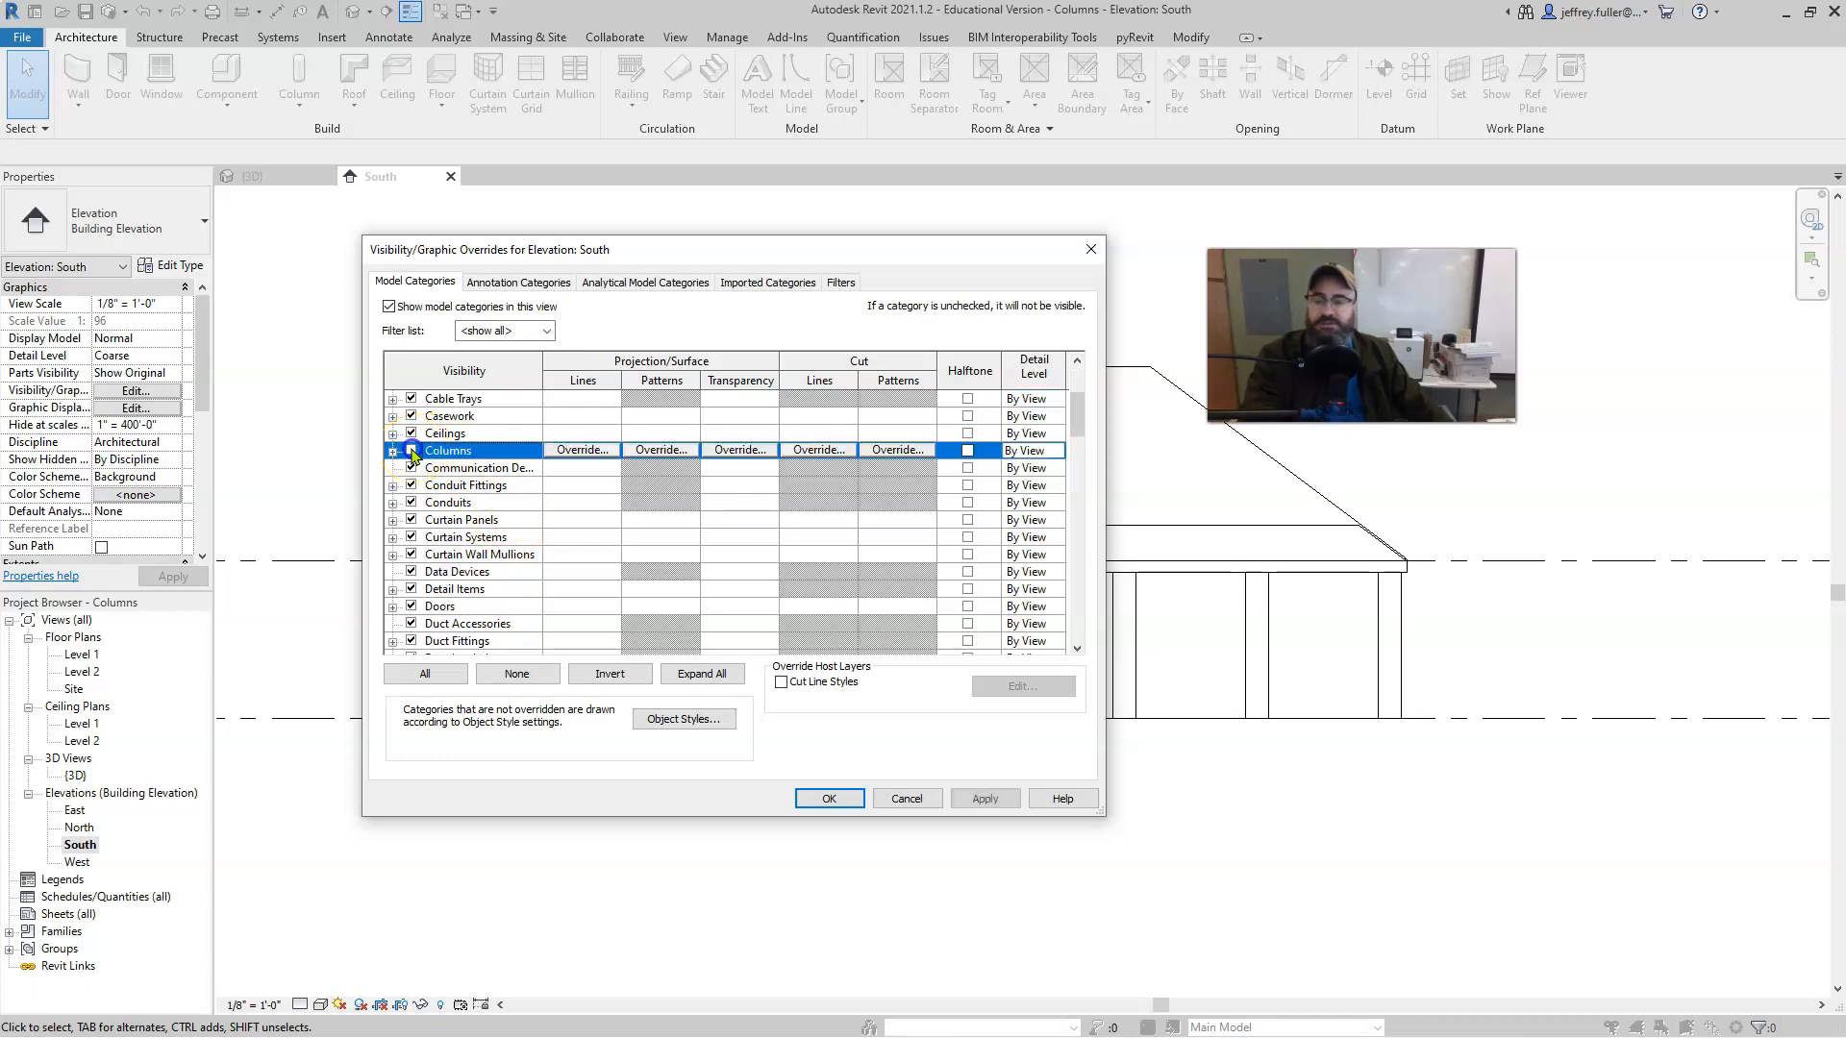
pyautogui.click(983, 799)
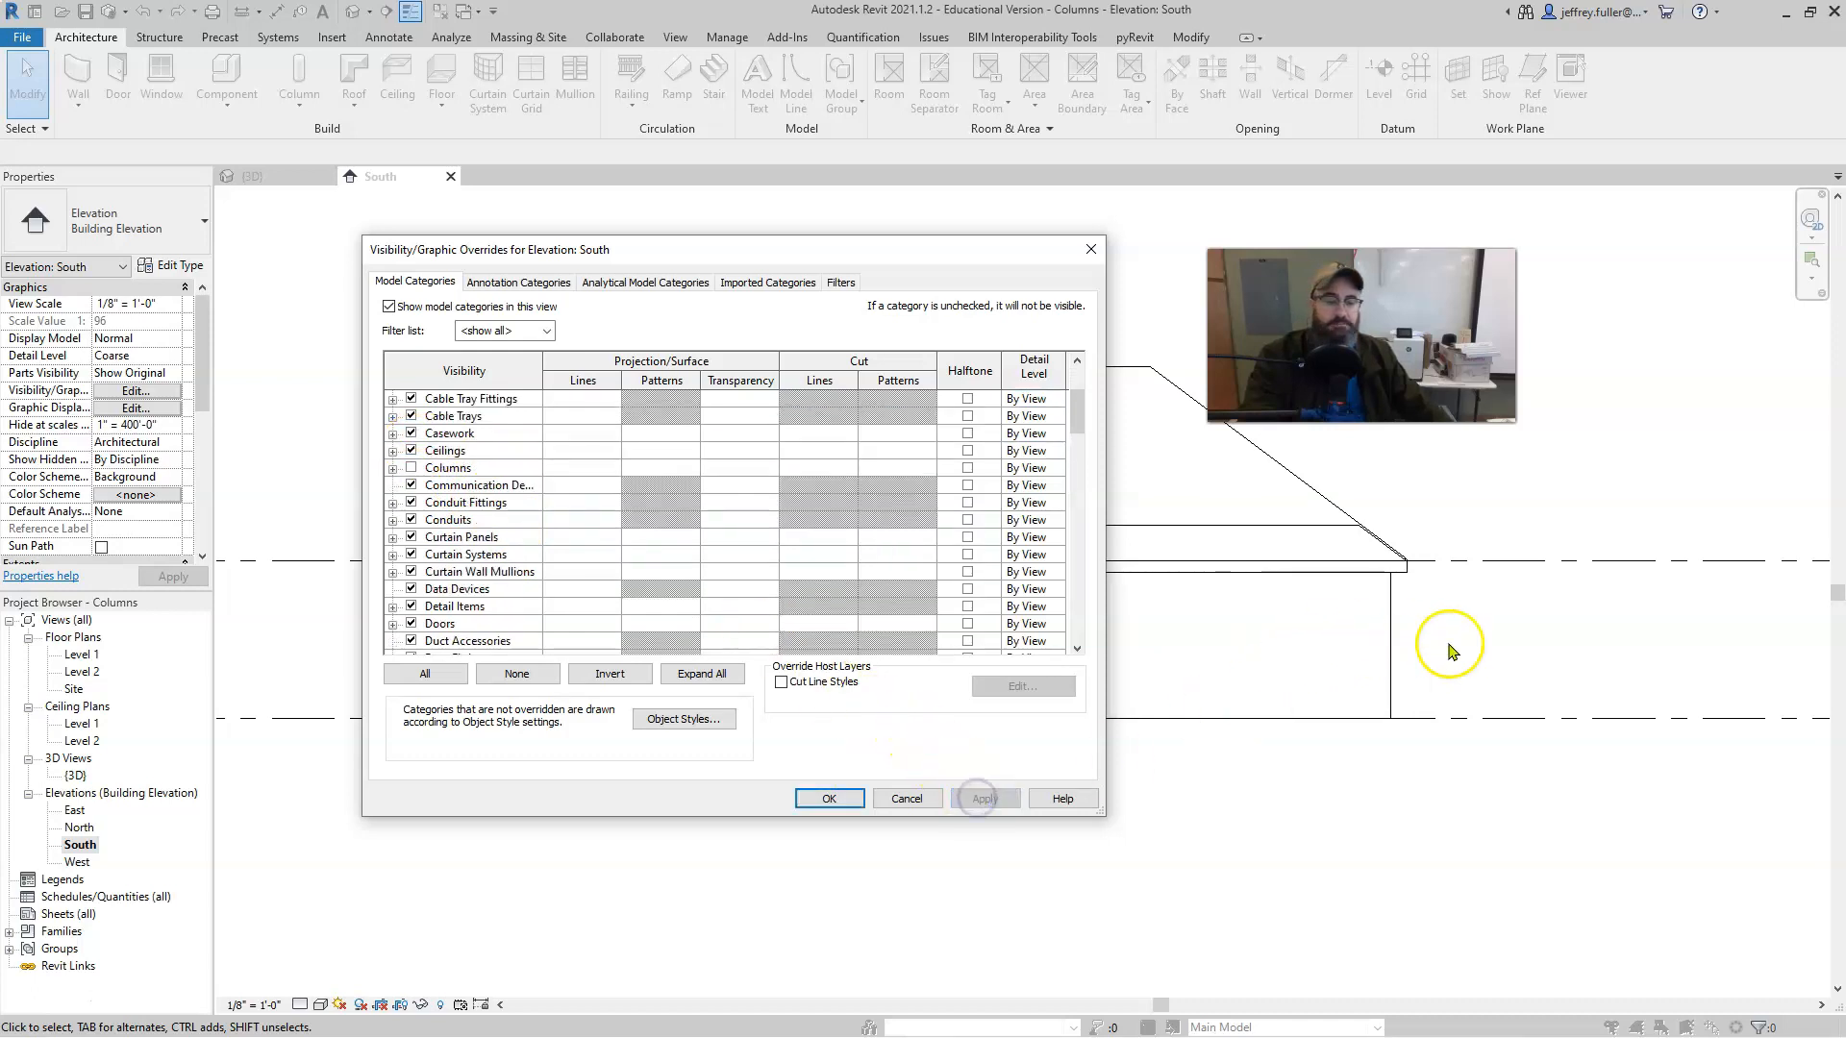
pyautogui.click(411, 468)
pyautogui.click(996, 802)
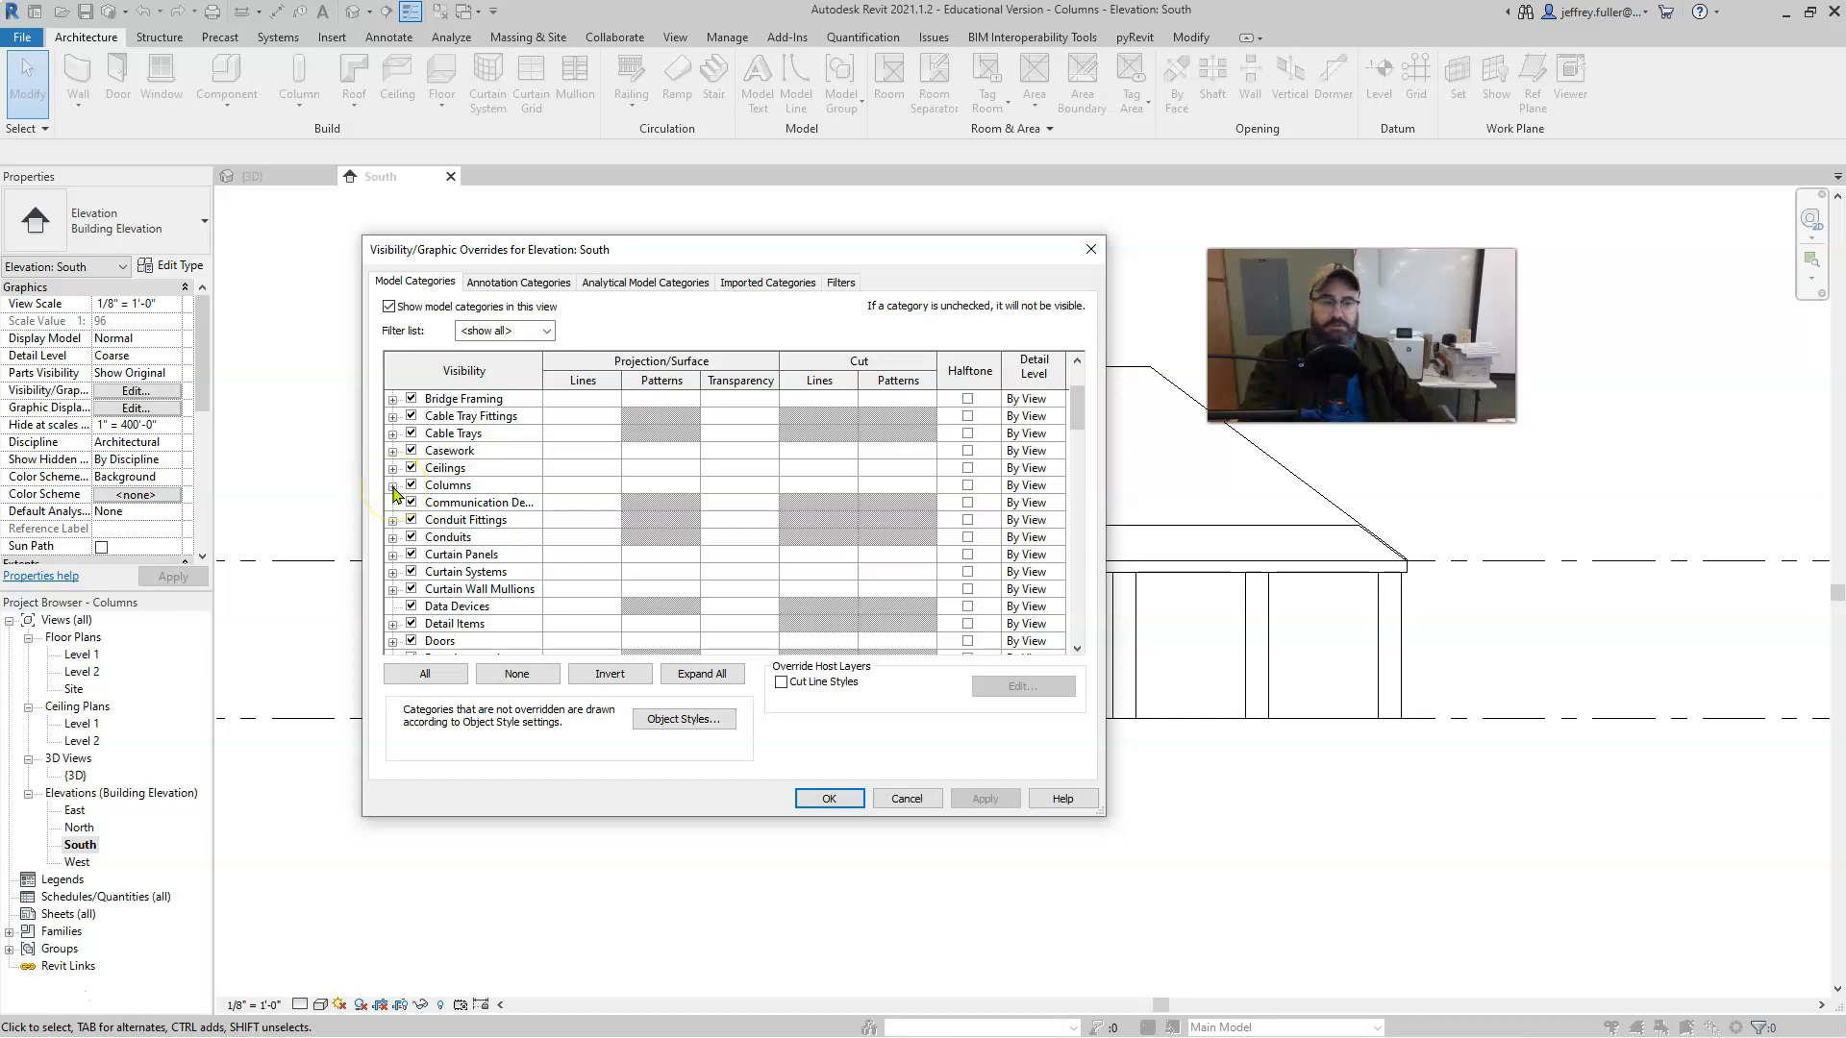
# Try halftone on the Columns category with its subcategories expanded, applying it, and turn the halftone off again.
pyautogui.click(393, 485)
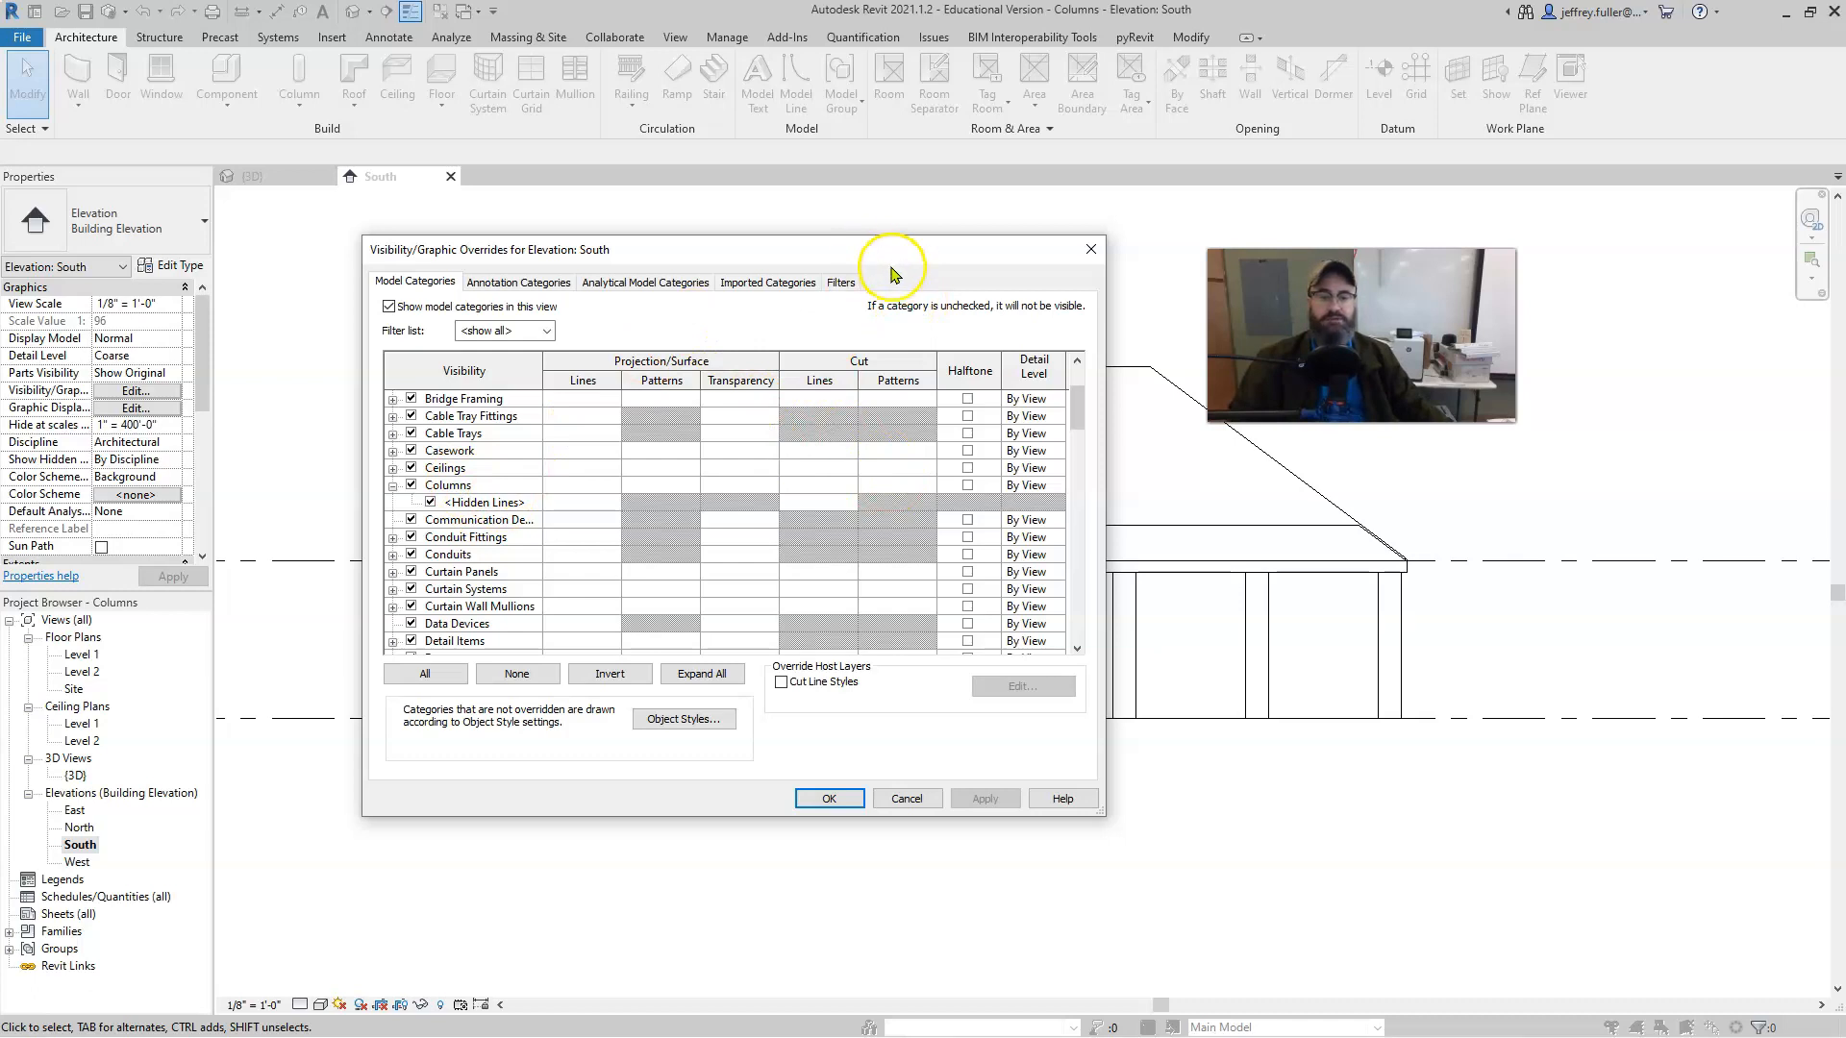
pyautogui.moveTo(885, 256); pyautogui.dragTo(814, 261)
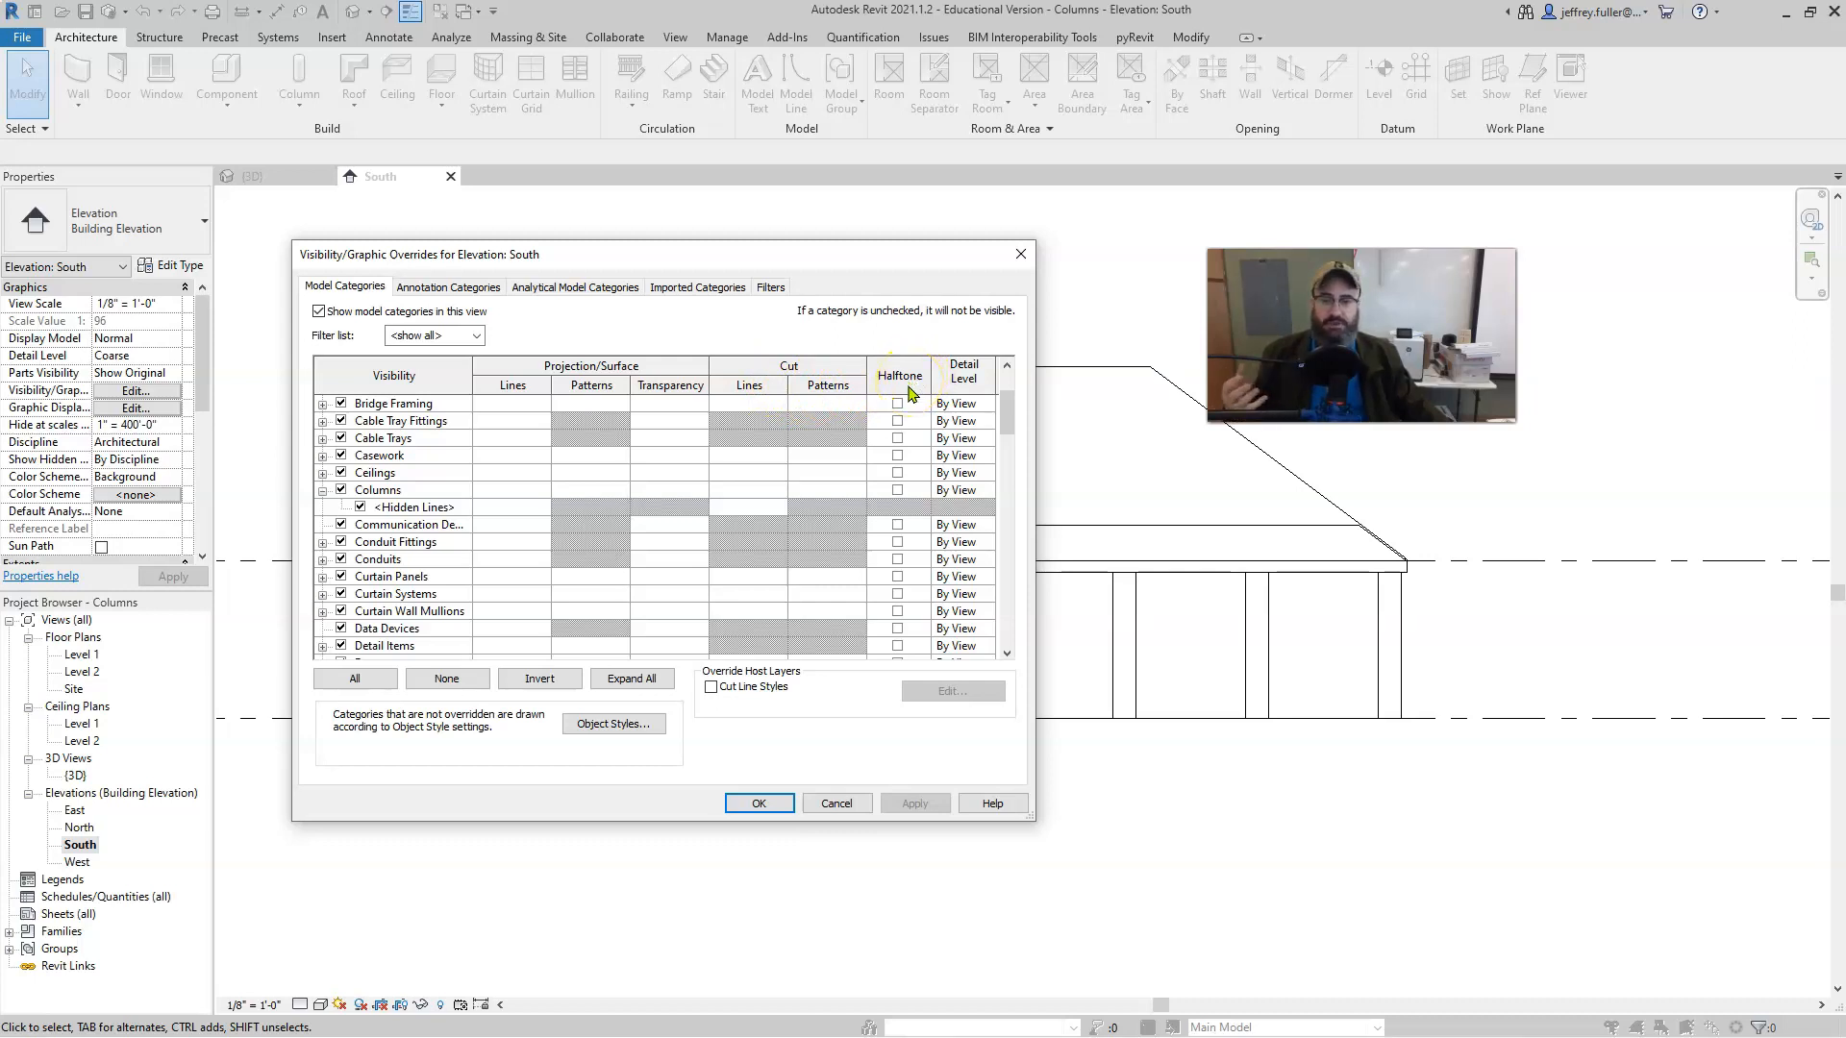
pyautogui.click(897, 490)
pyautogui.click(915, 803)
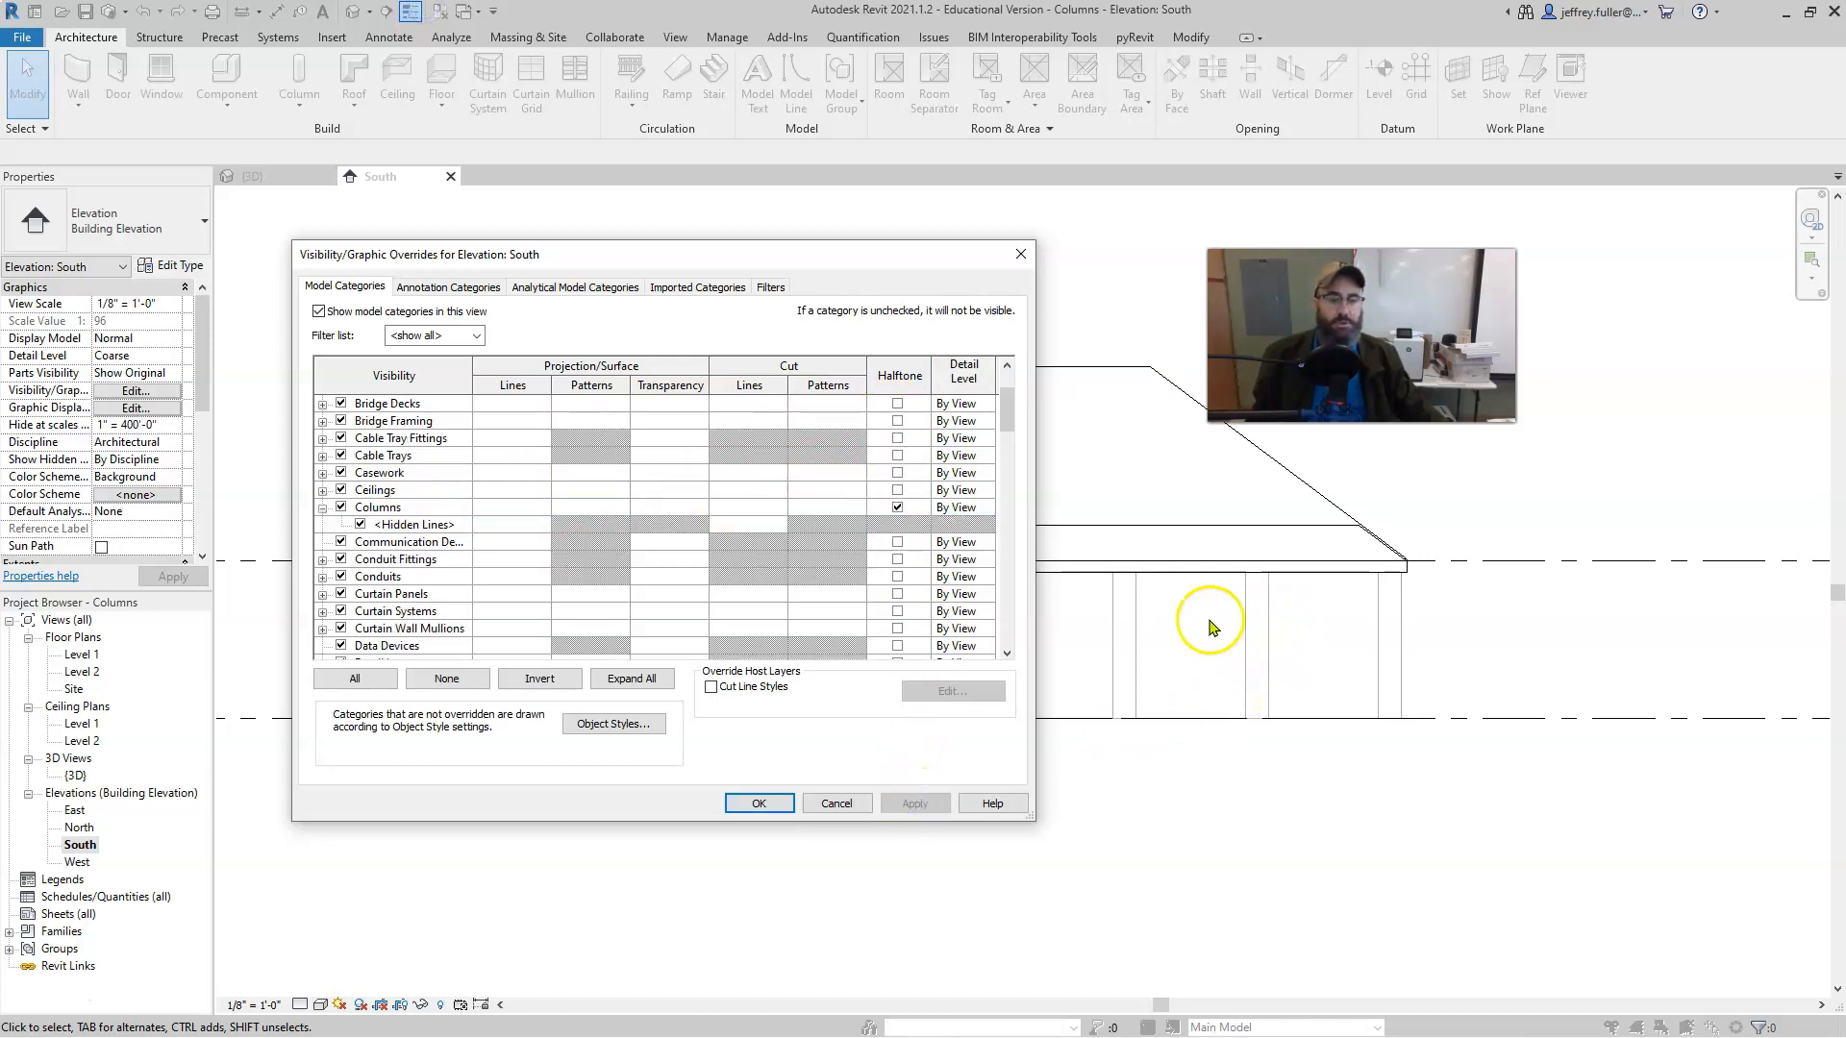
pyautogui.click(897, 508)
pyautogui.click(915, 802)
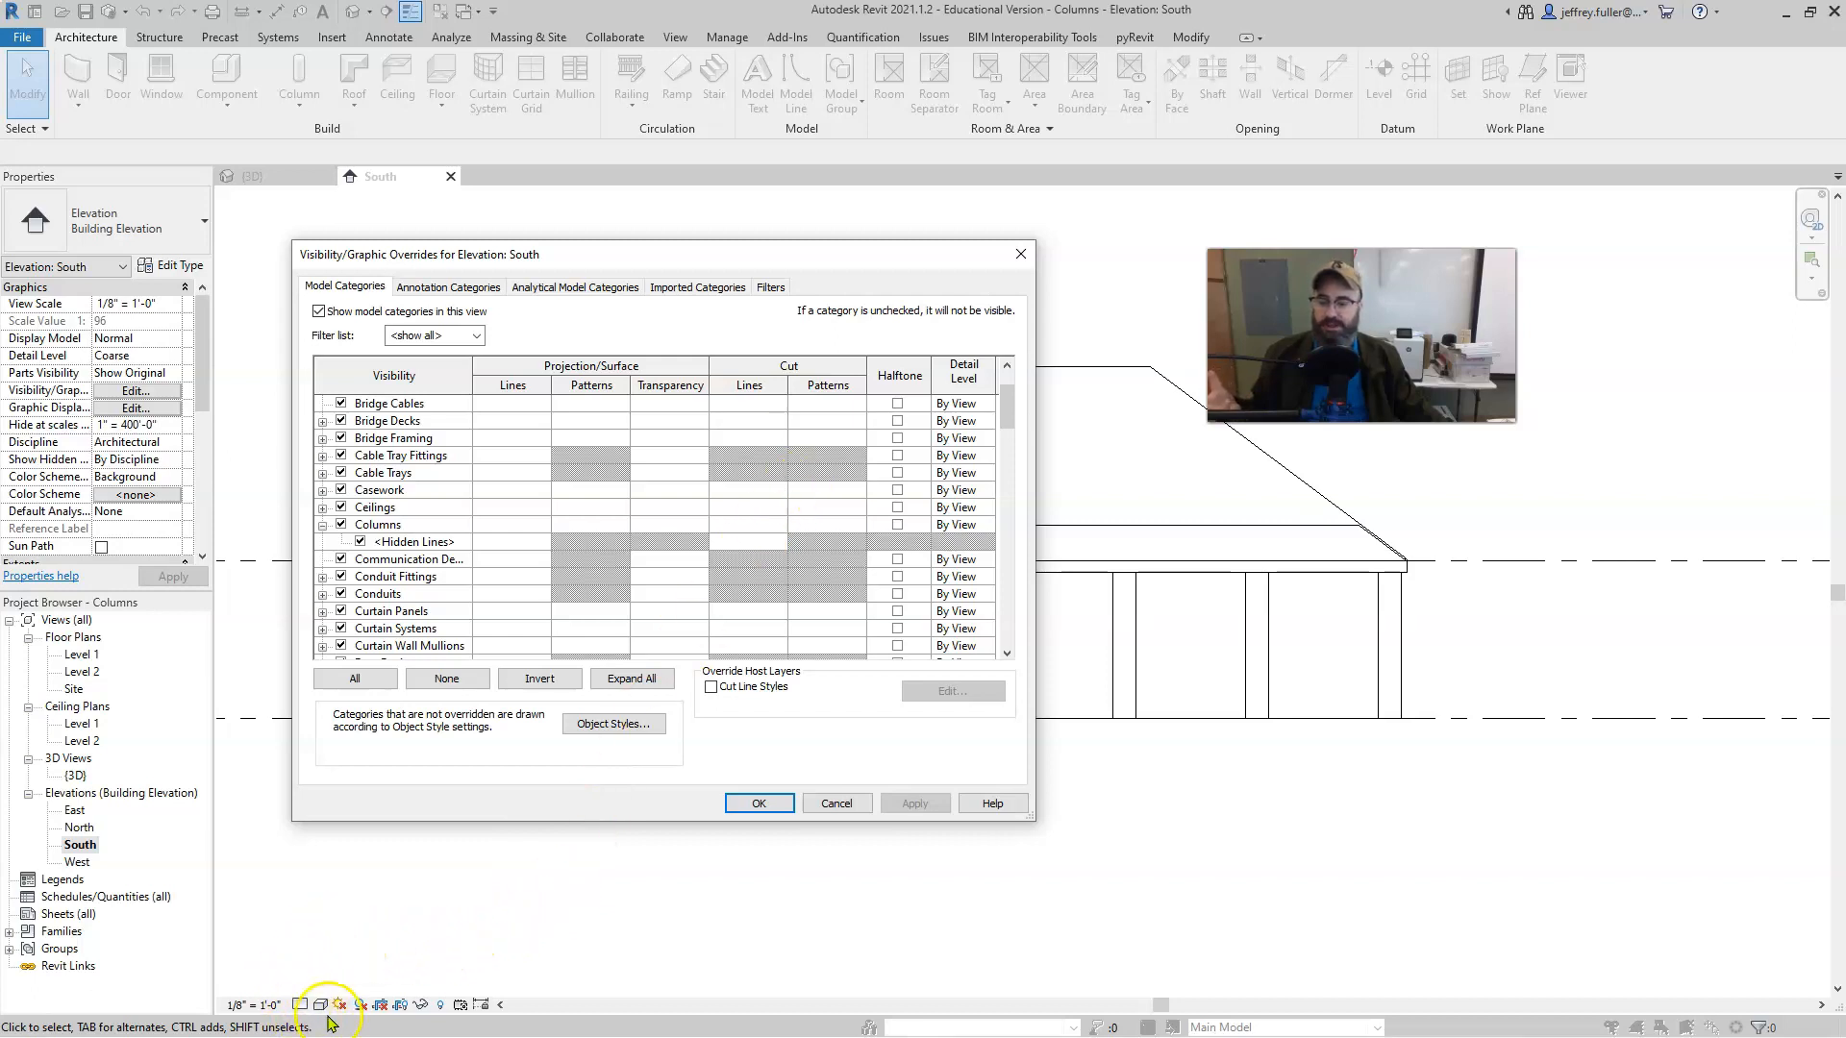
pyautogui.click(307, 966)
pyautogui.click(297, 1010)
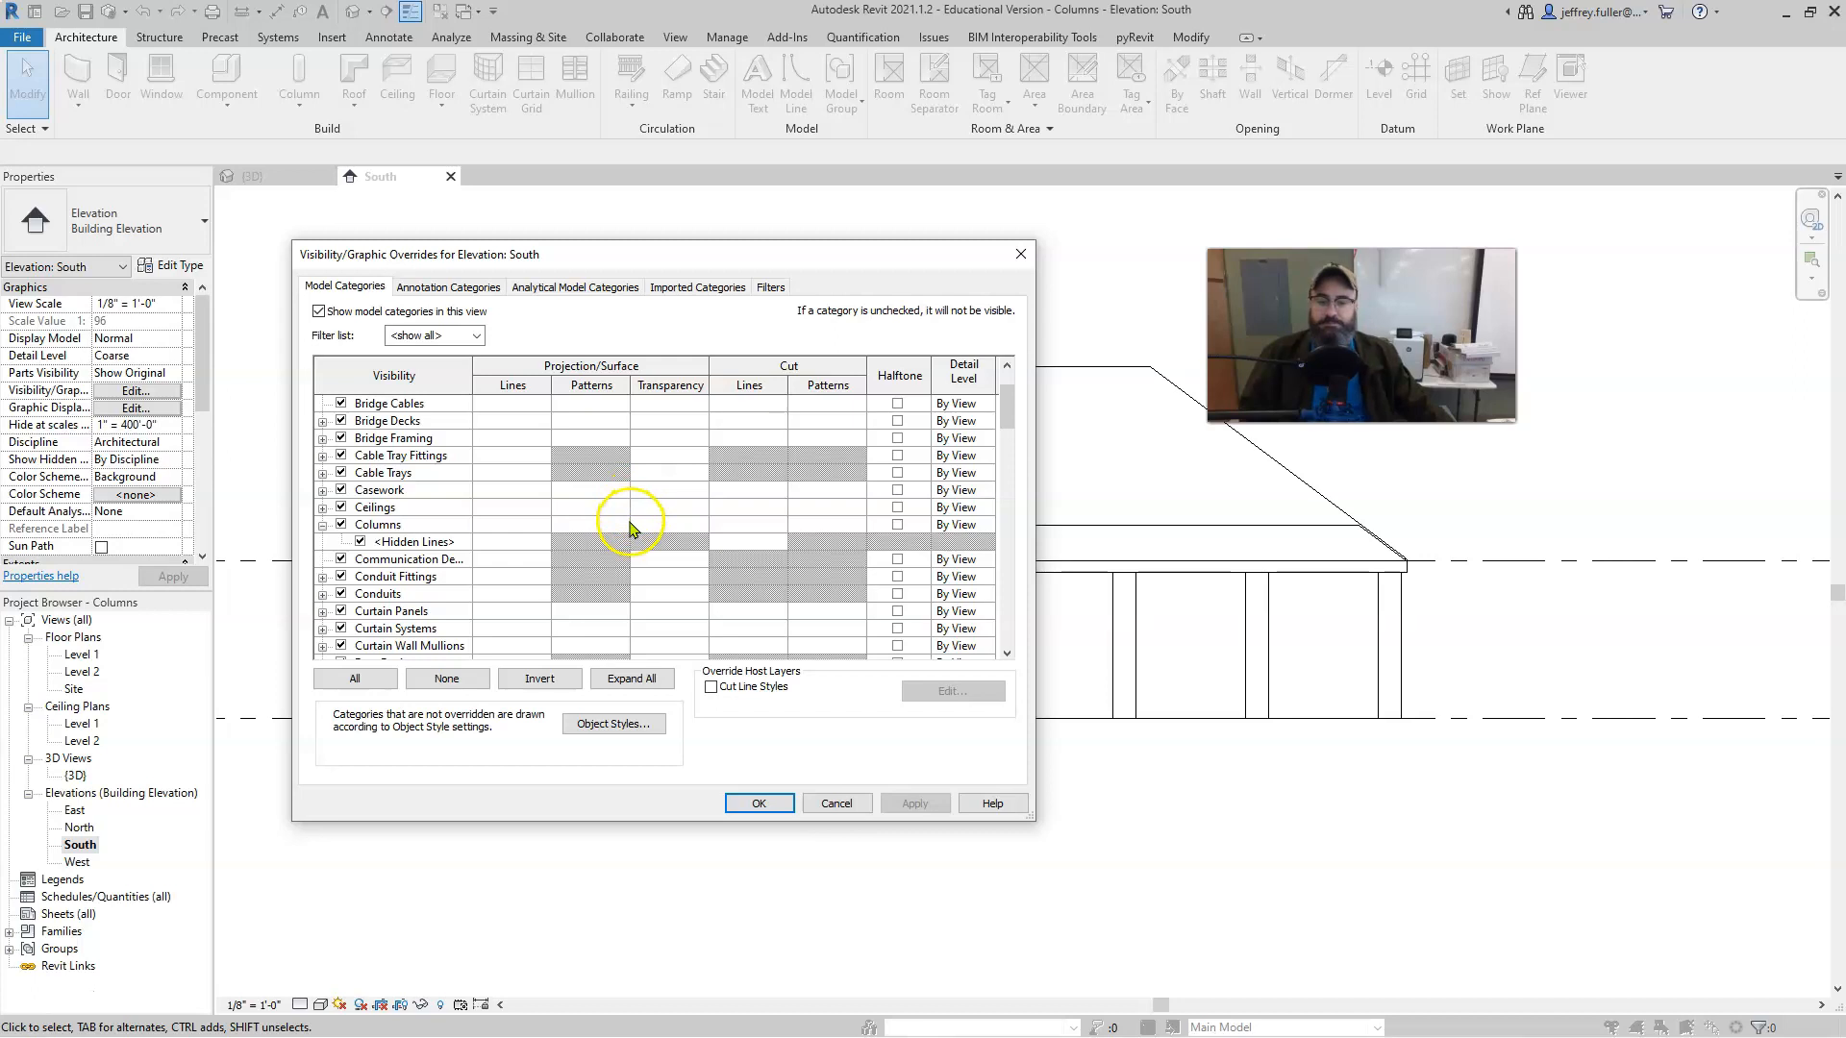
# Set the Columns category's detail level override to Fine and apply it.
pyautogui.click(988, 525)
pyautogui.click(989, 526)
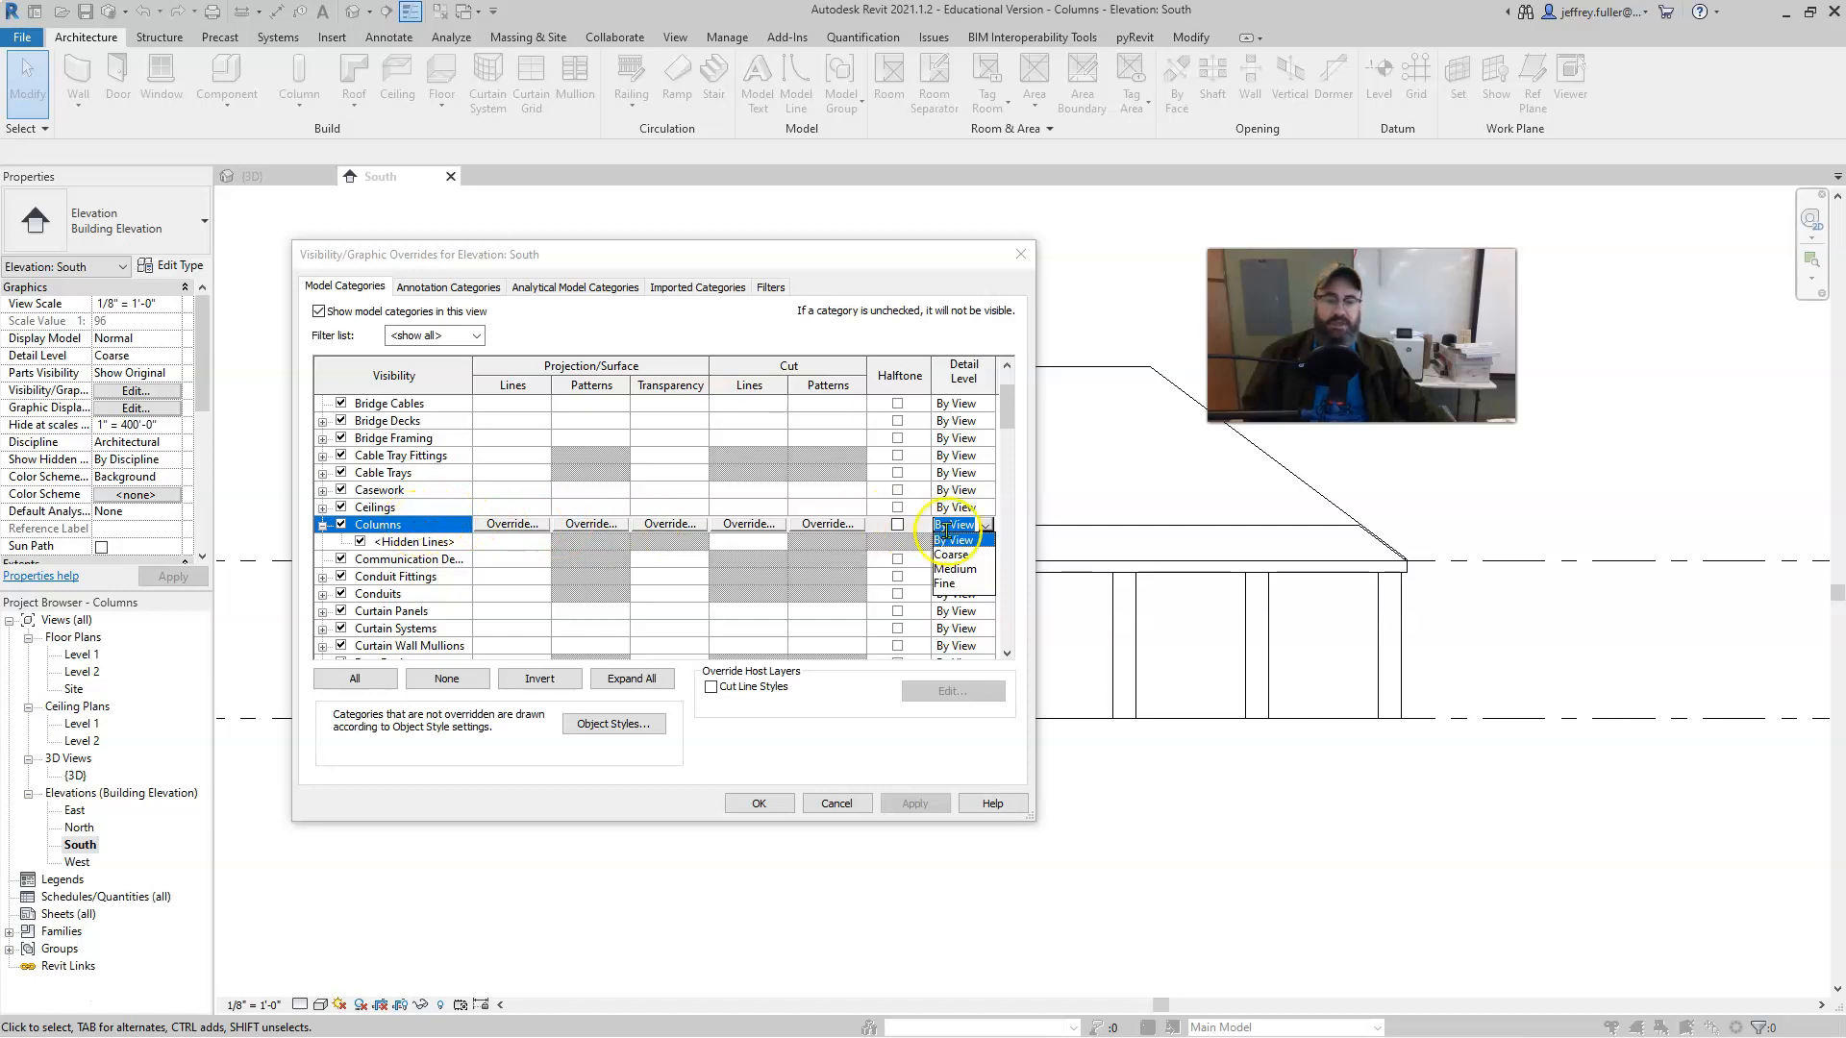
pyautogui.click(943, 584)
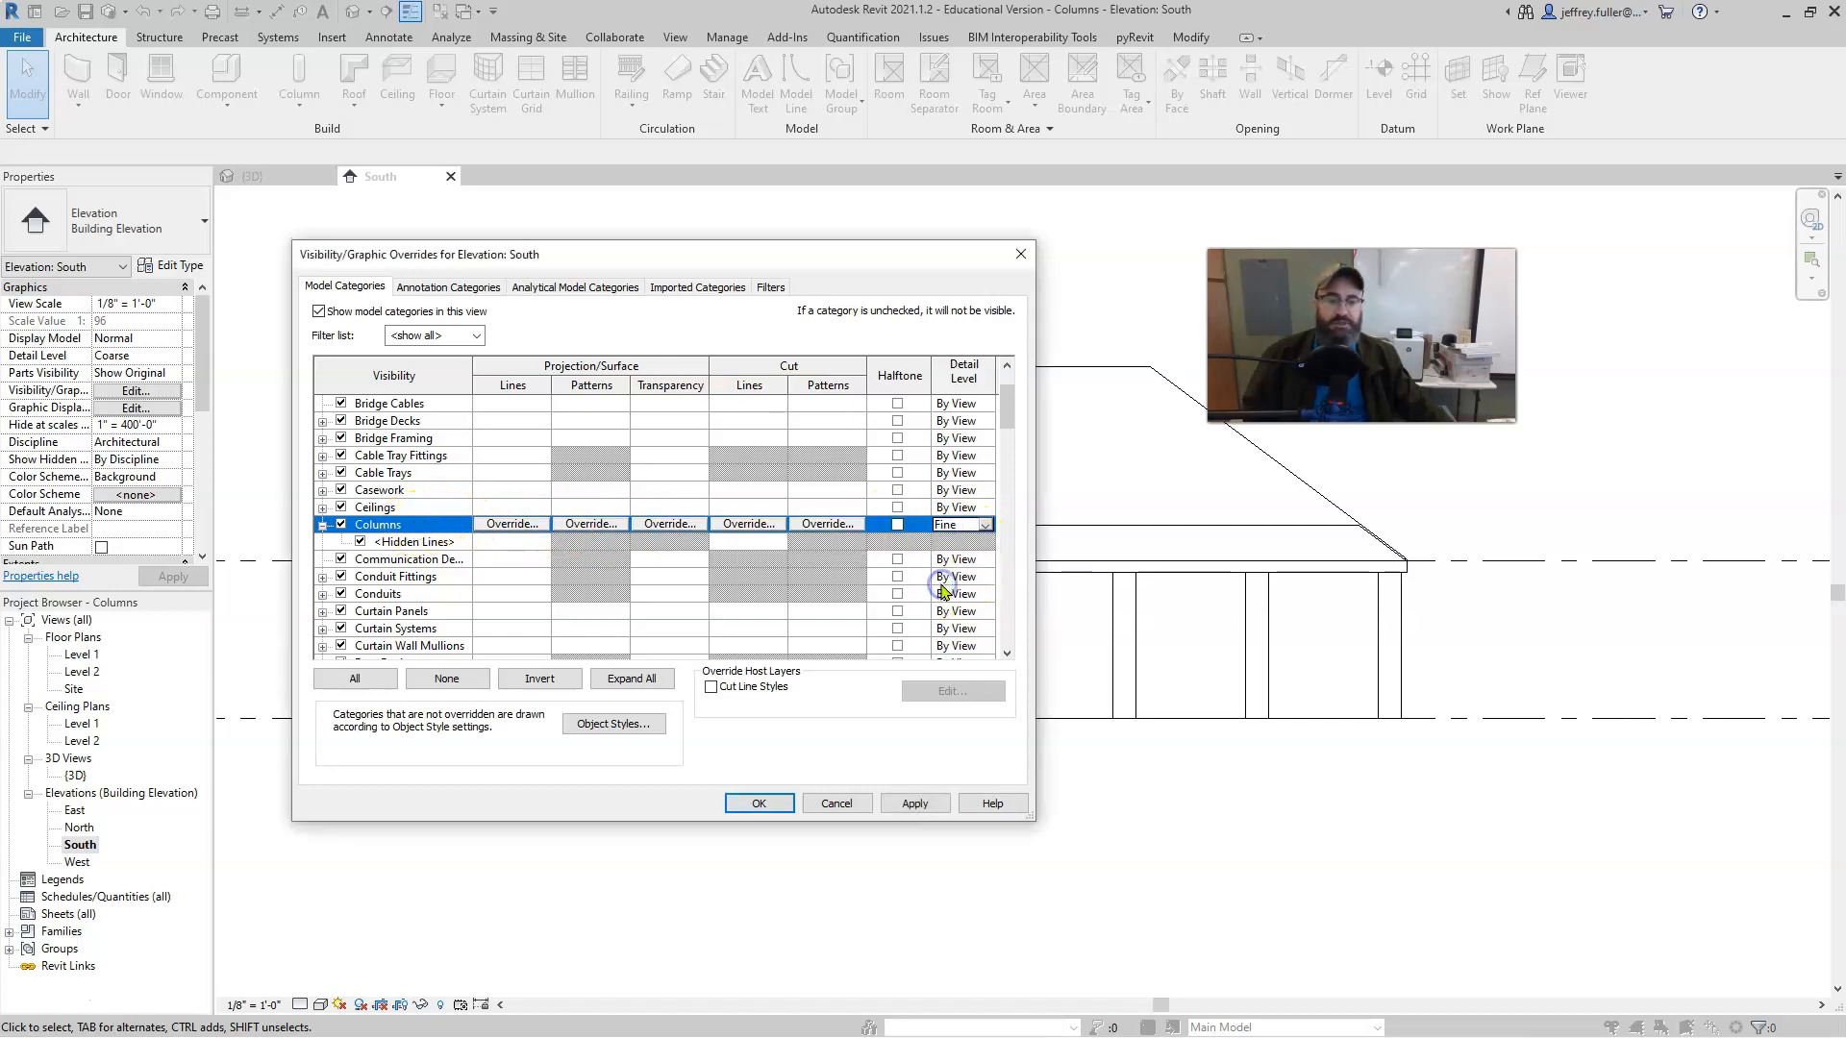
pyautogui.click(915, 546)
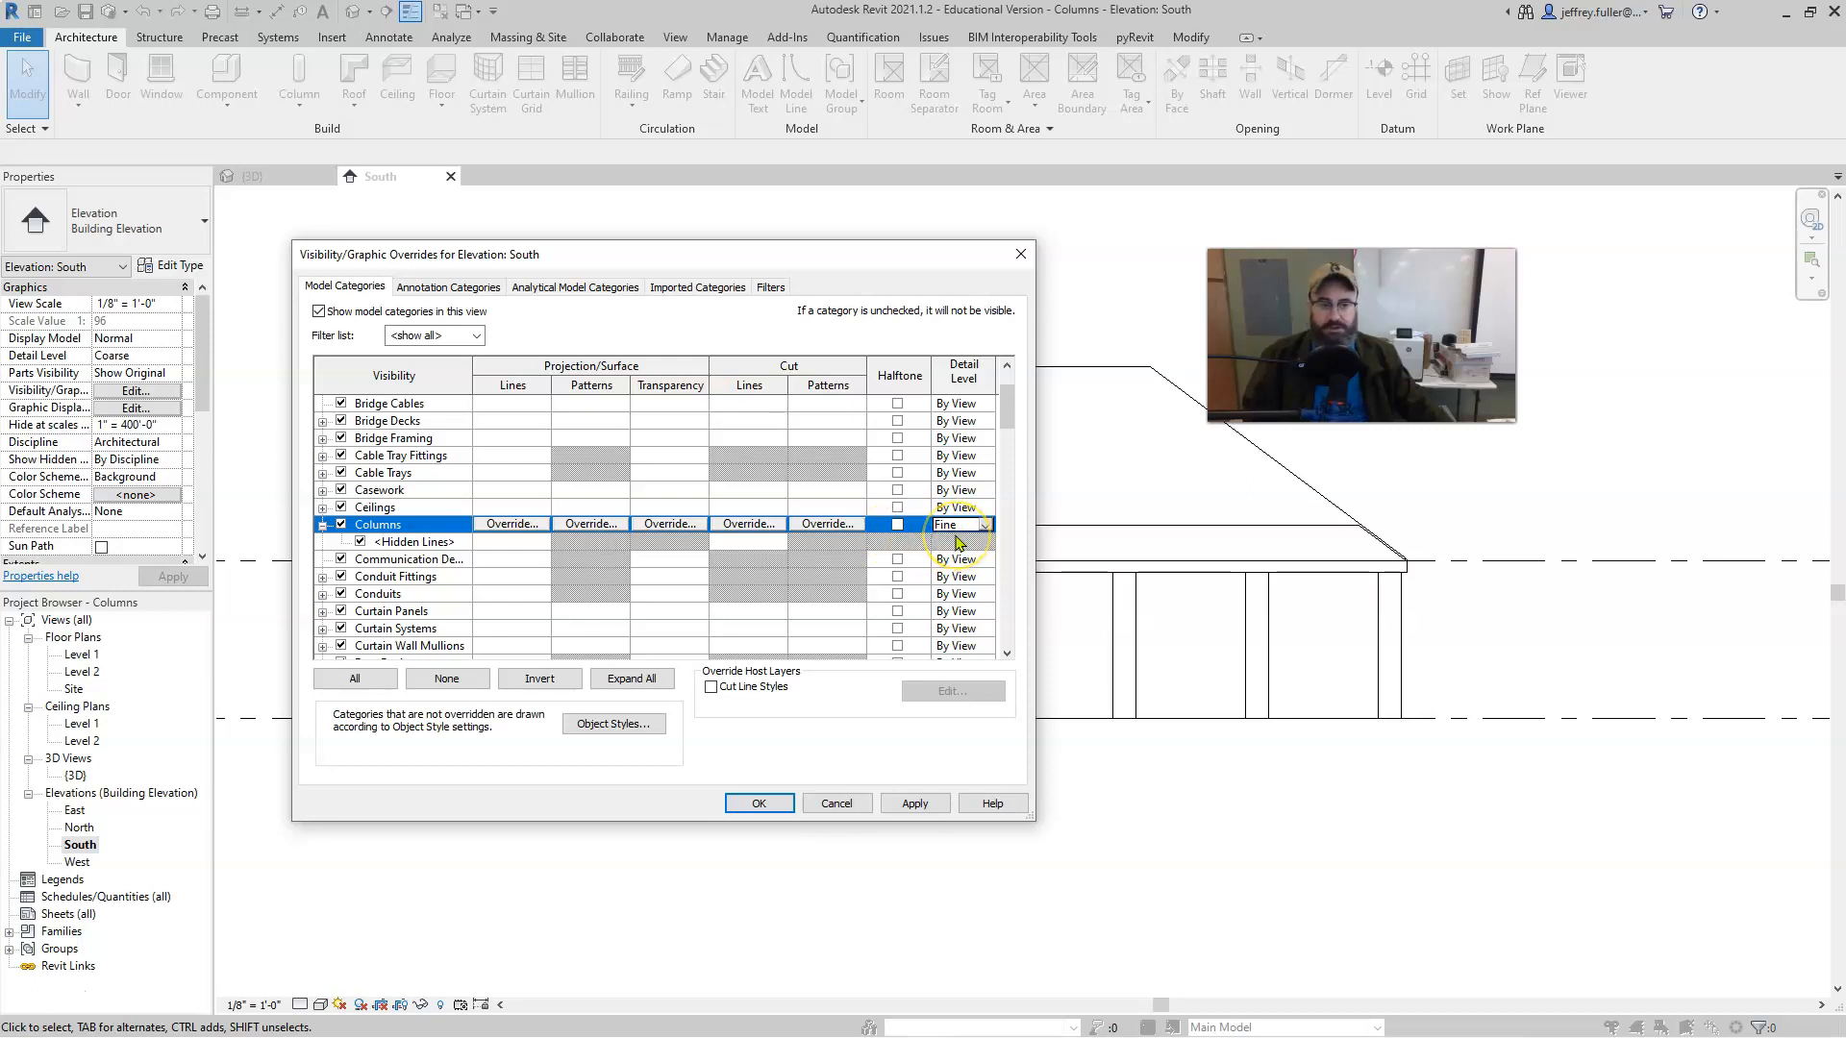
pyautogui.click(939, 804)
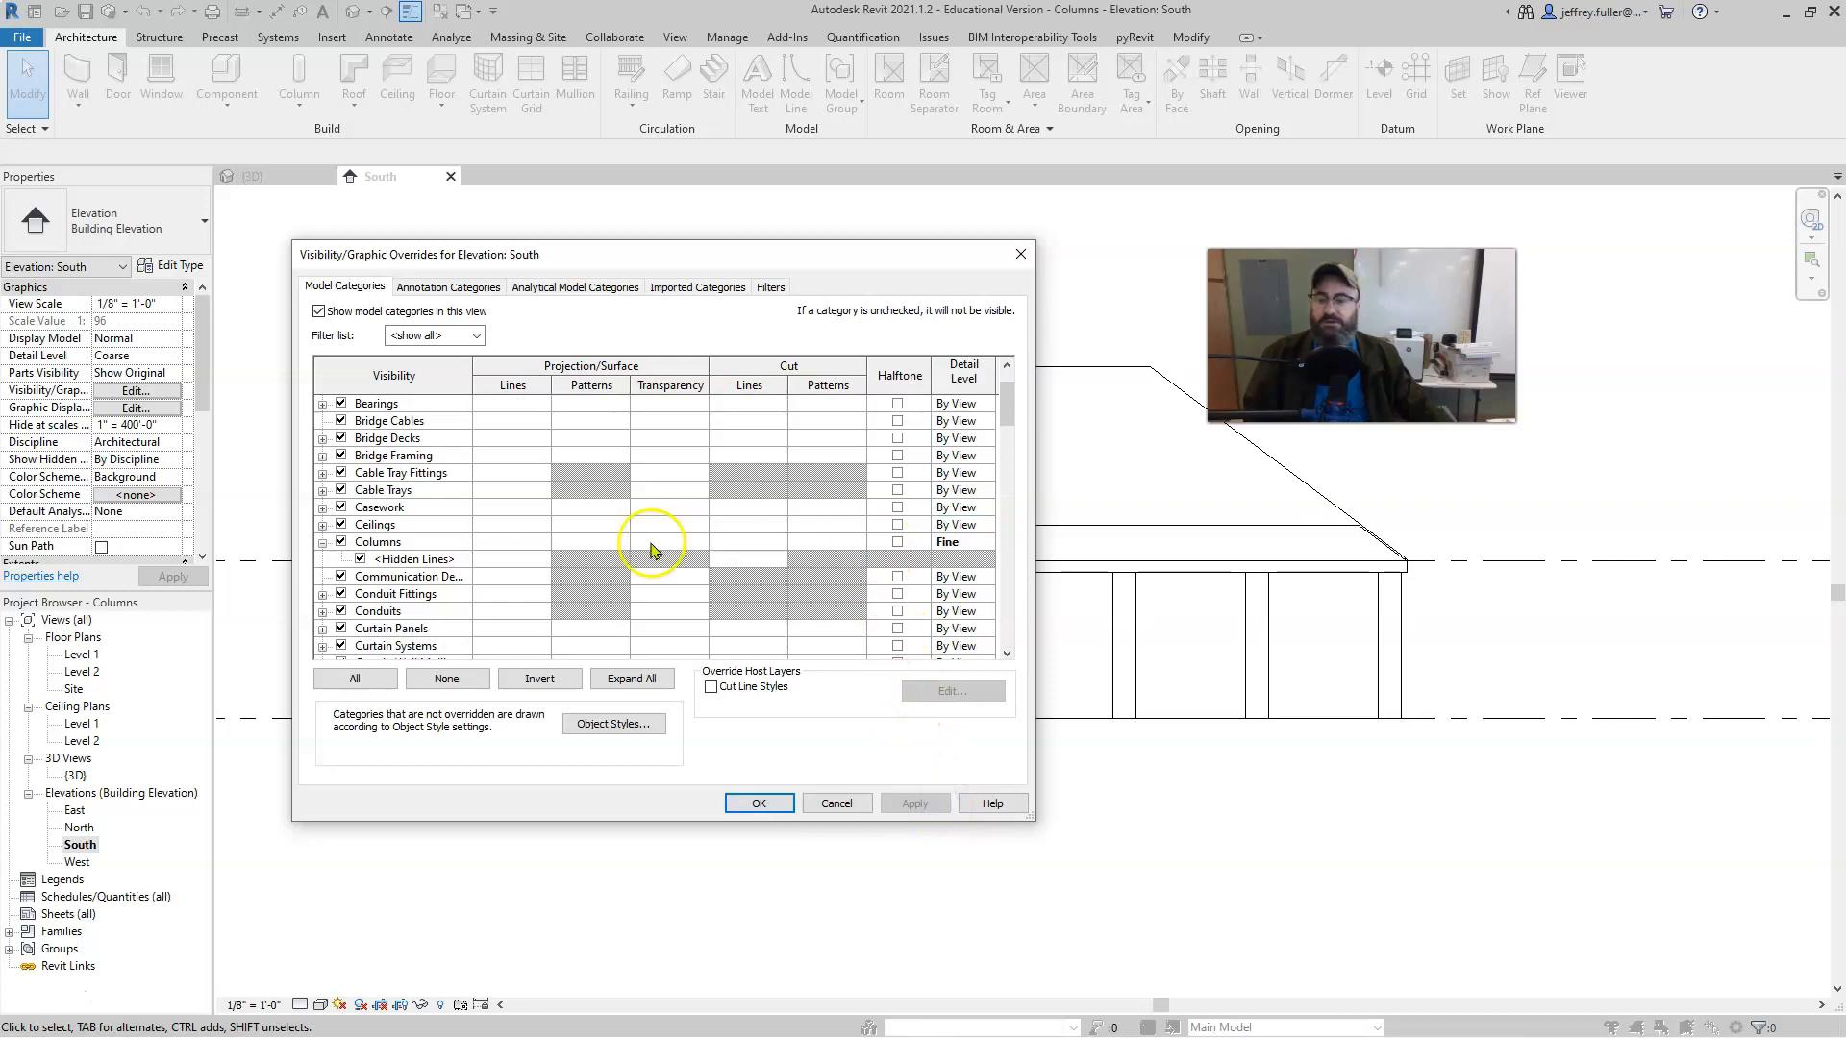
# Override the Columns category's projection line pattern with Center.
pyautogui.click(512, 543)
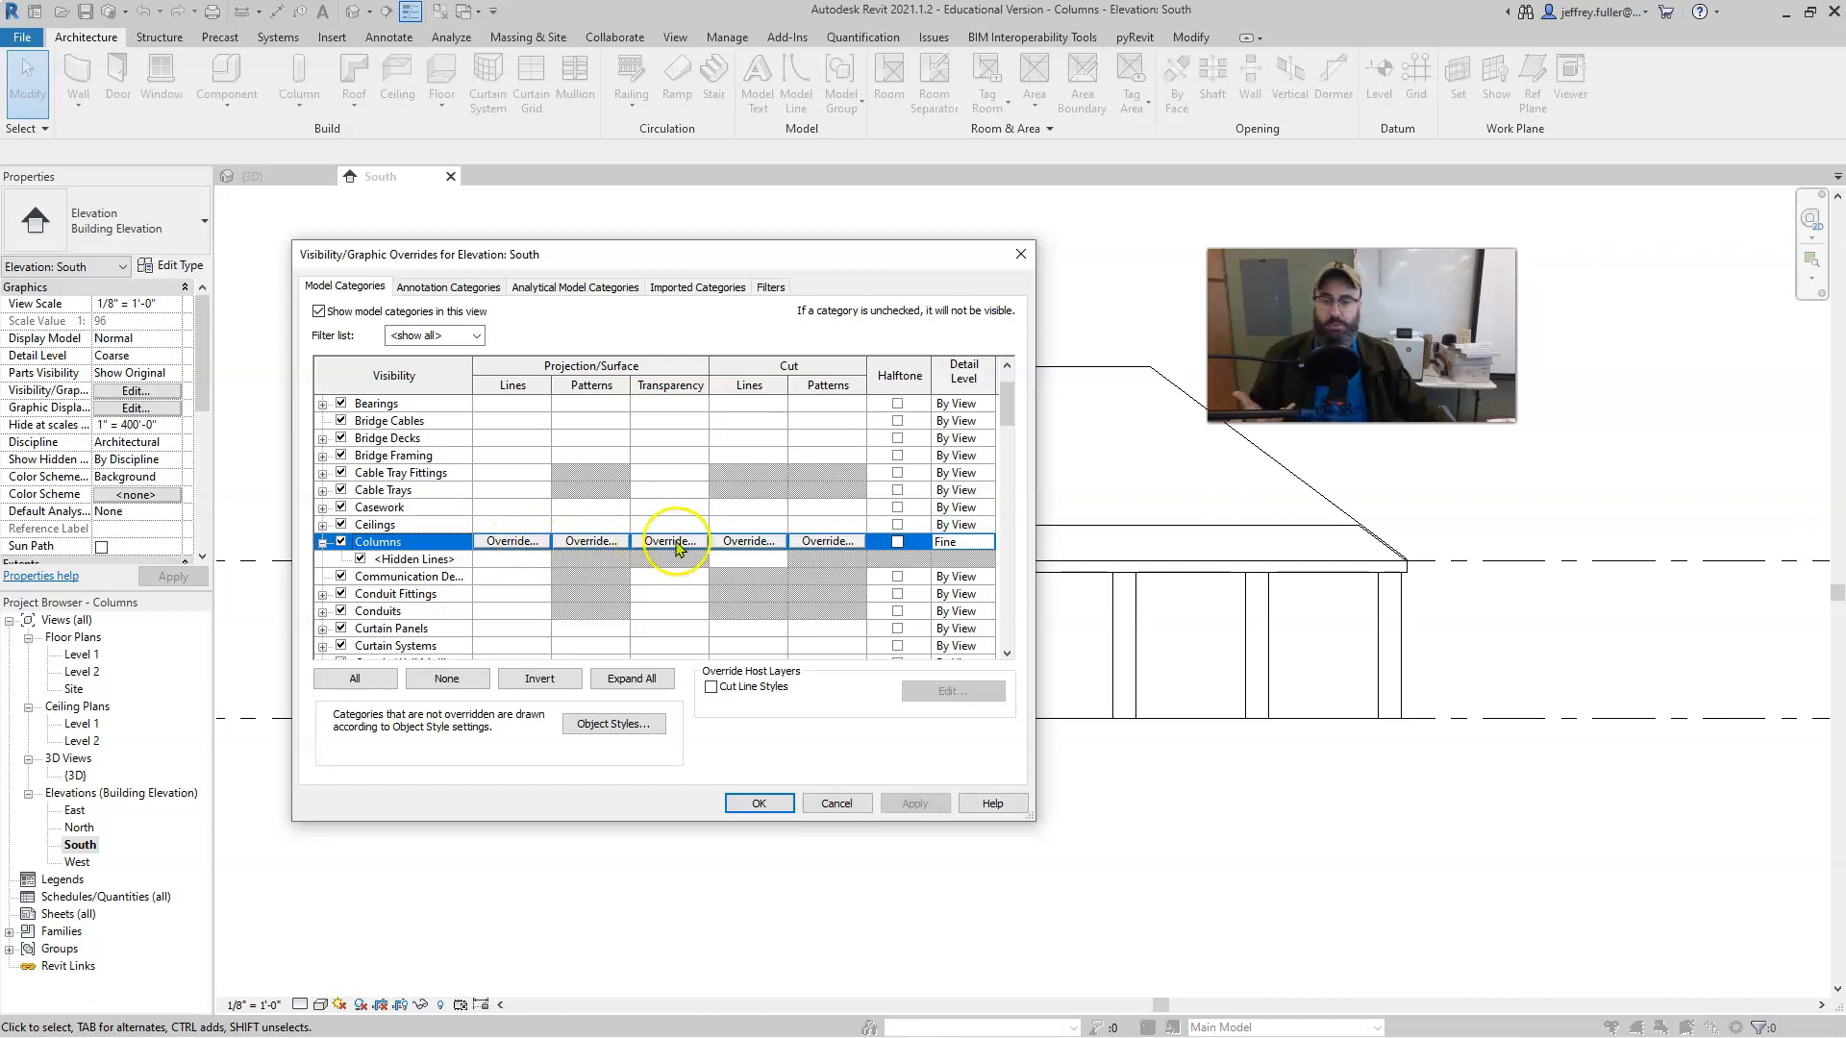
pyautogui.click(504, 544)
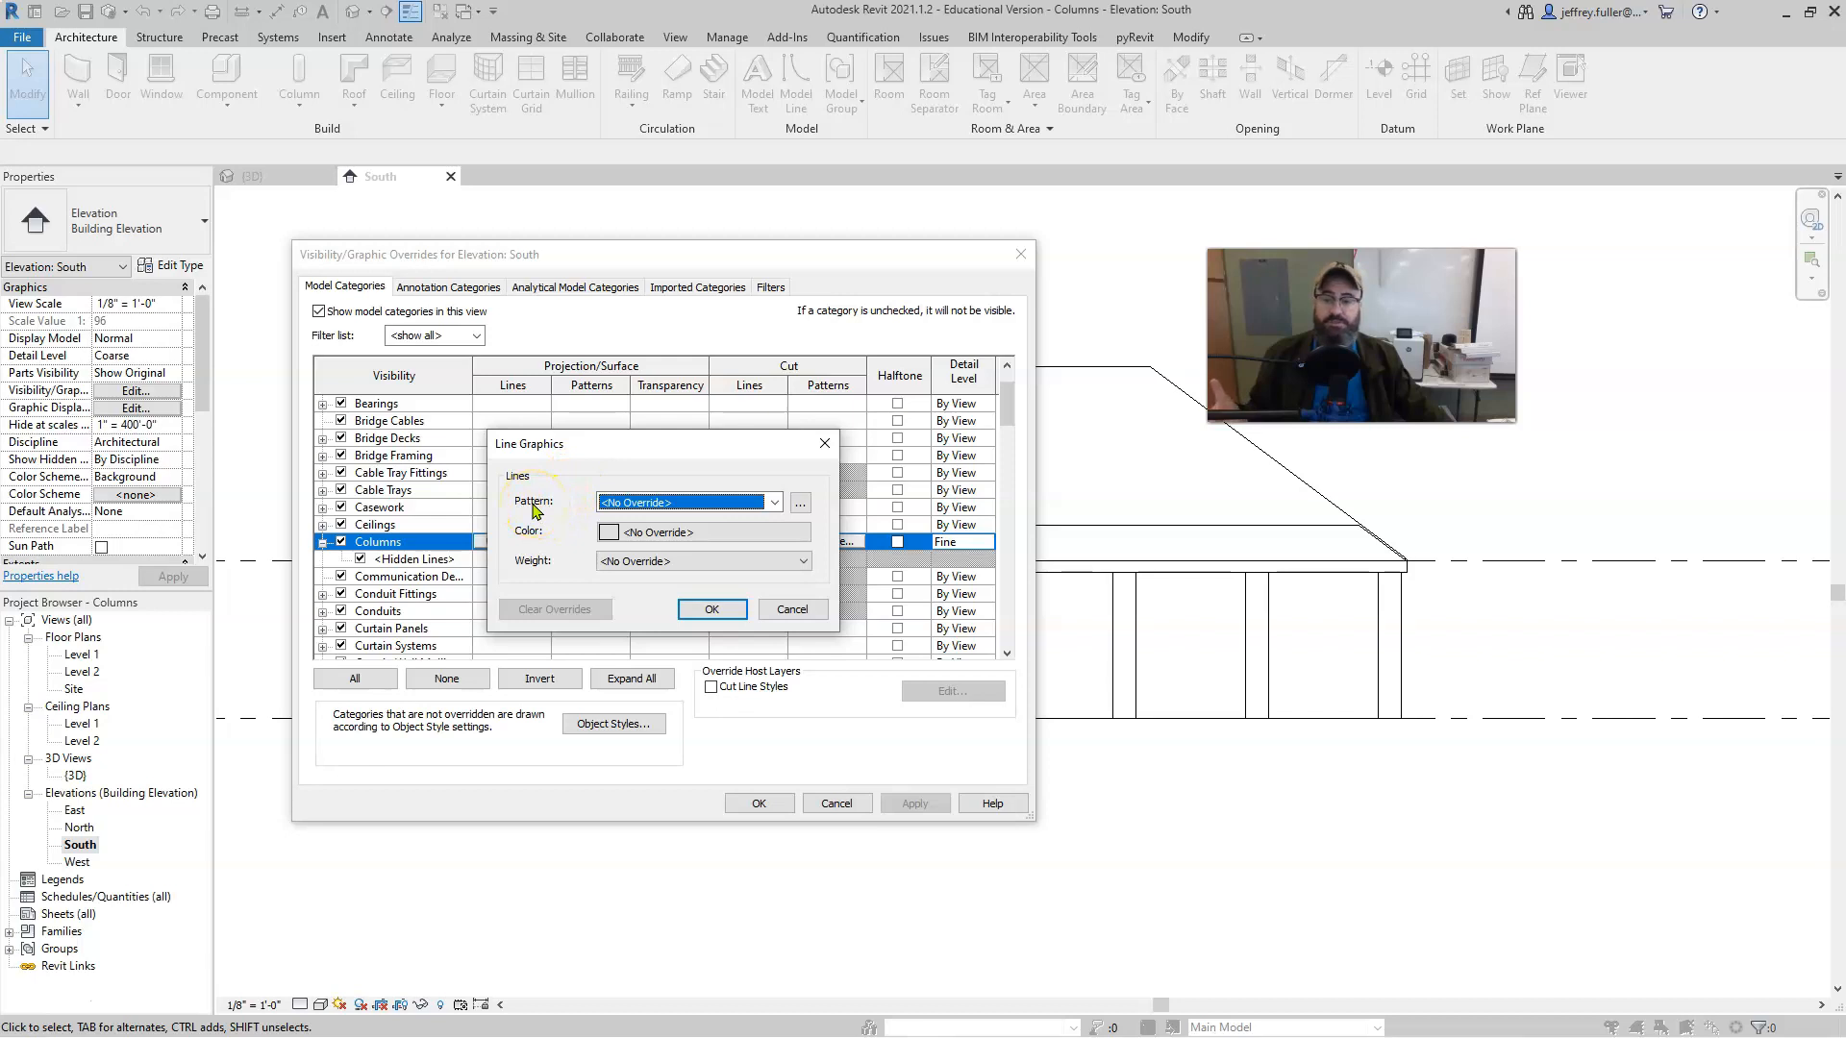
pyautogui.click(775, 503)
pyautogui.scroll(-6, 726, 688)
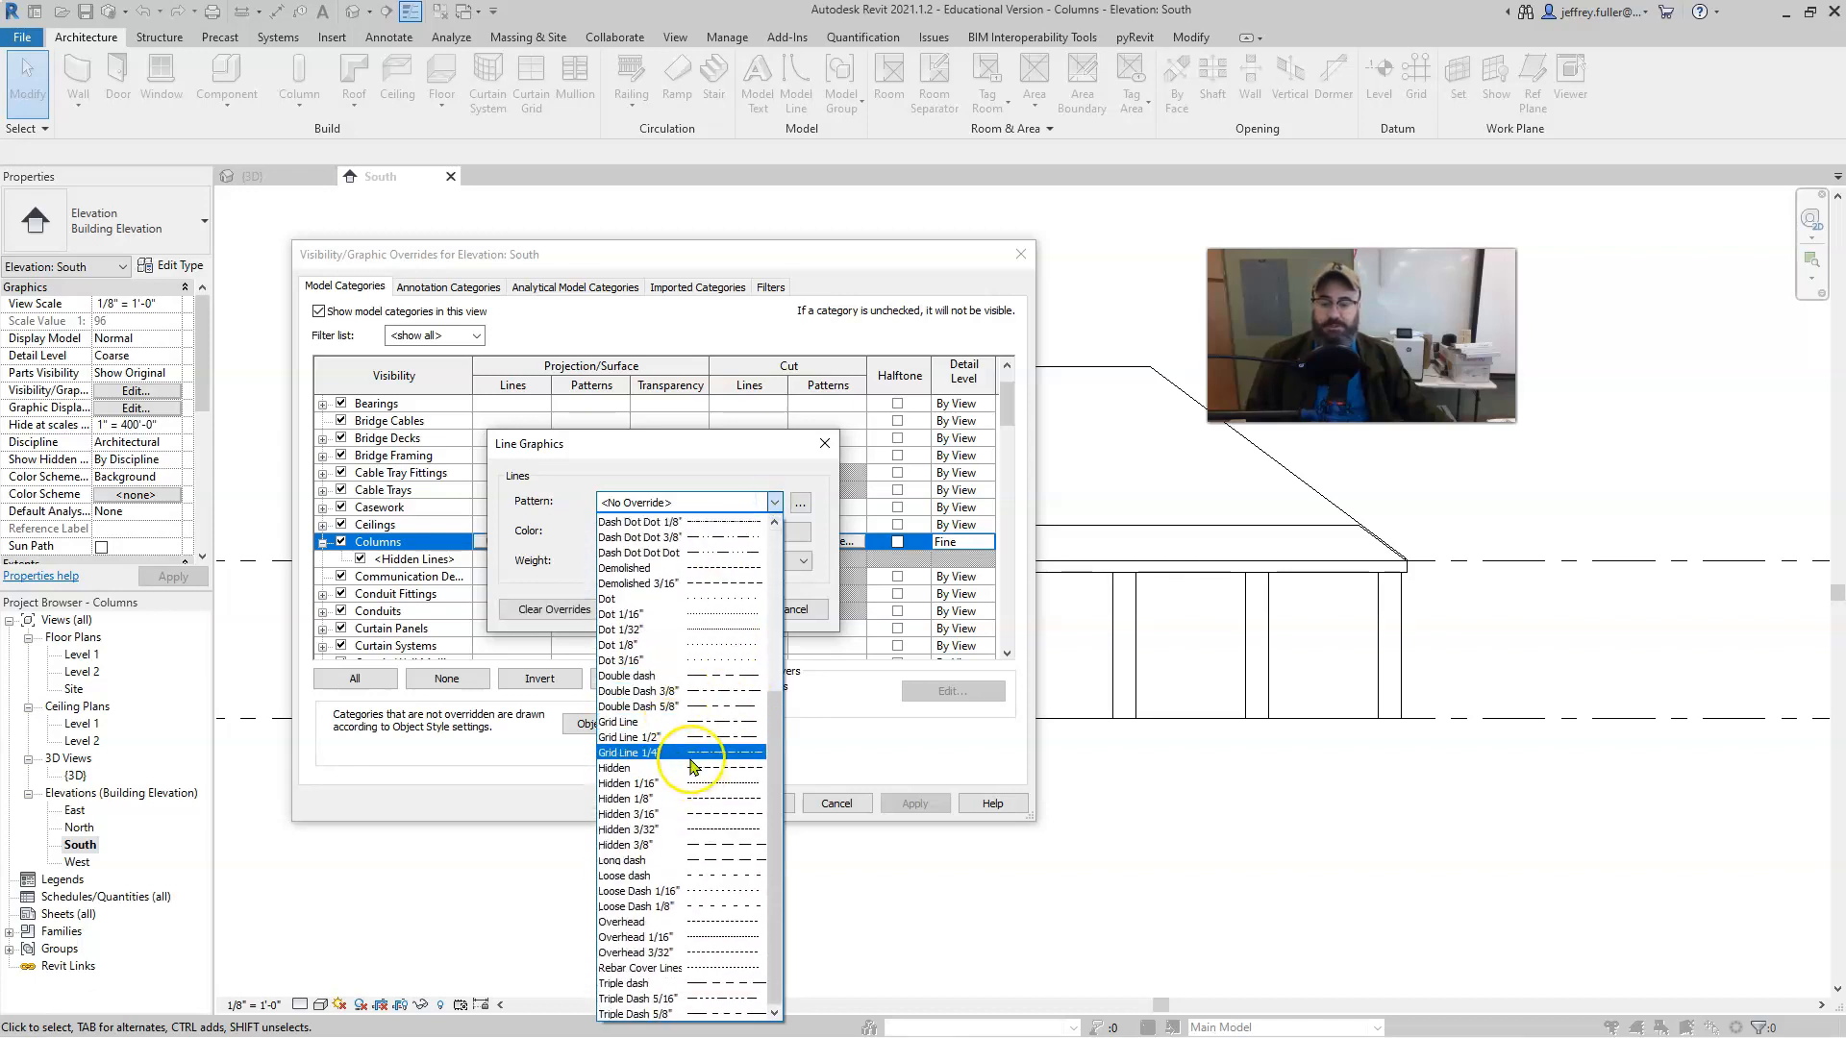
pyautogui.scroll(6, 692, 766)
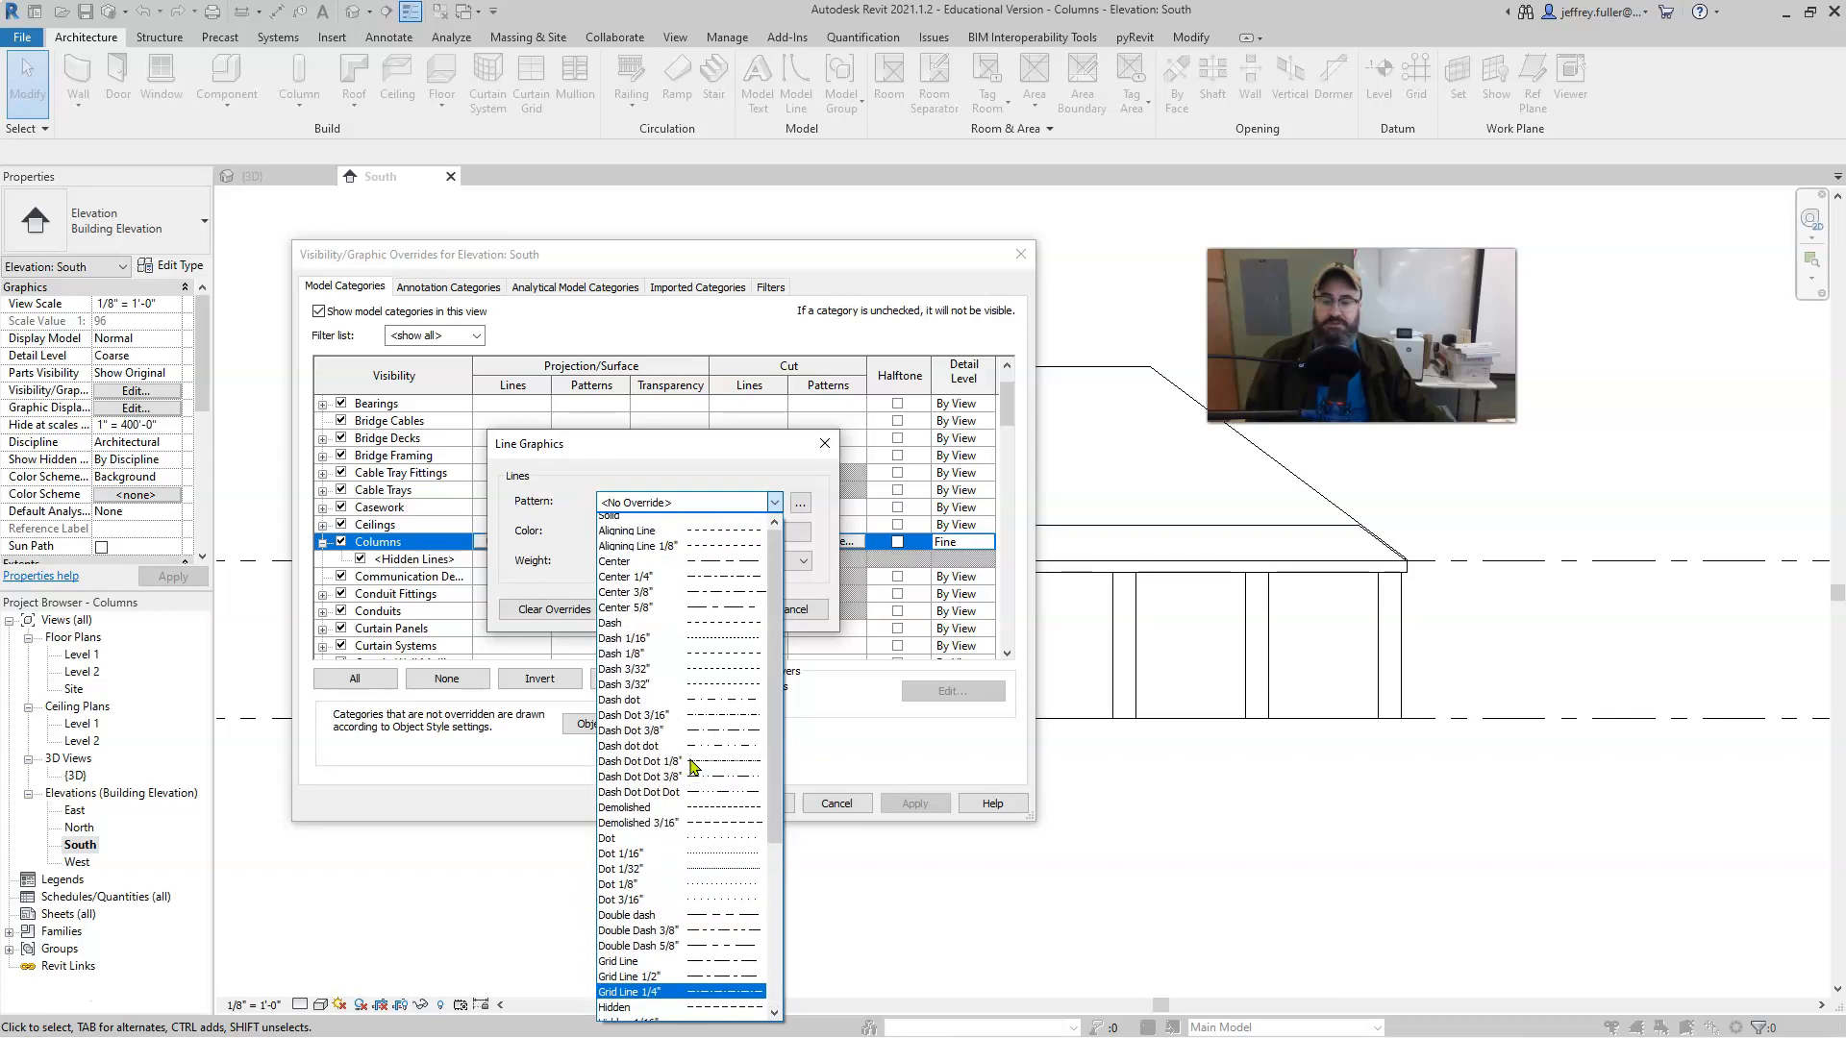
pyautogui.click(721, 585)
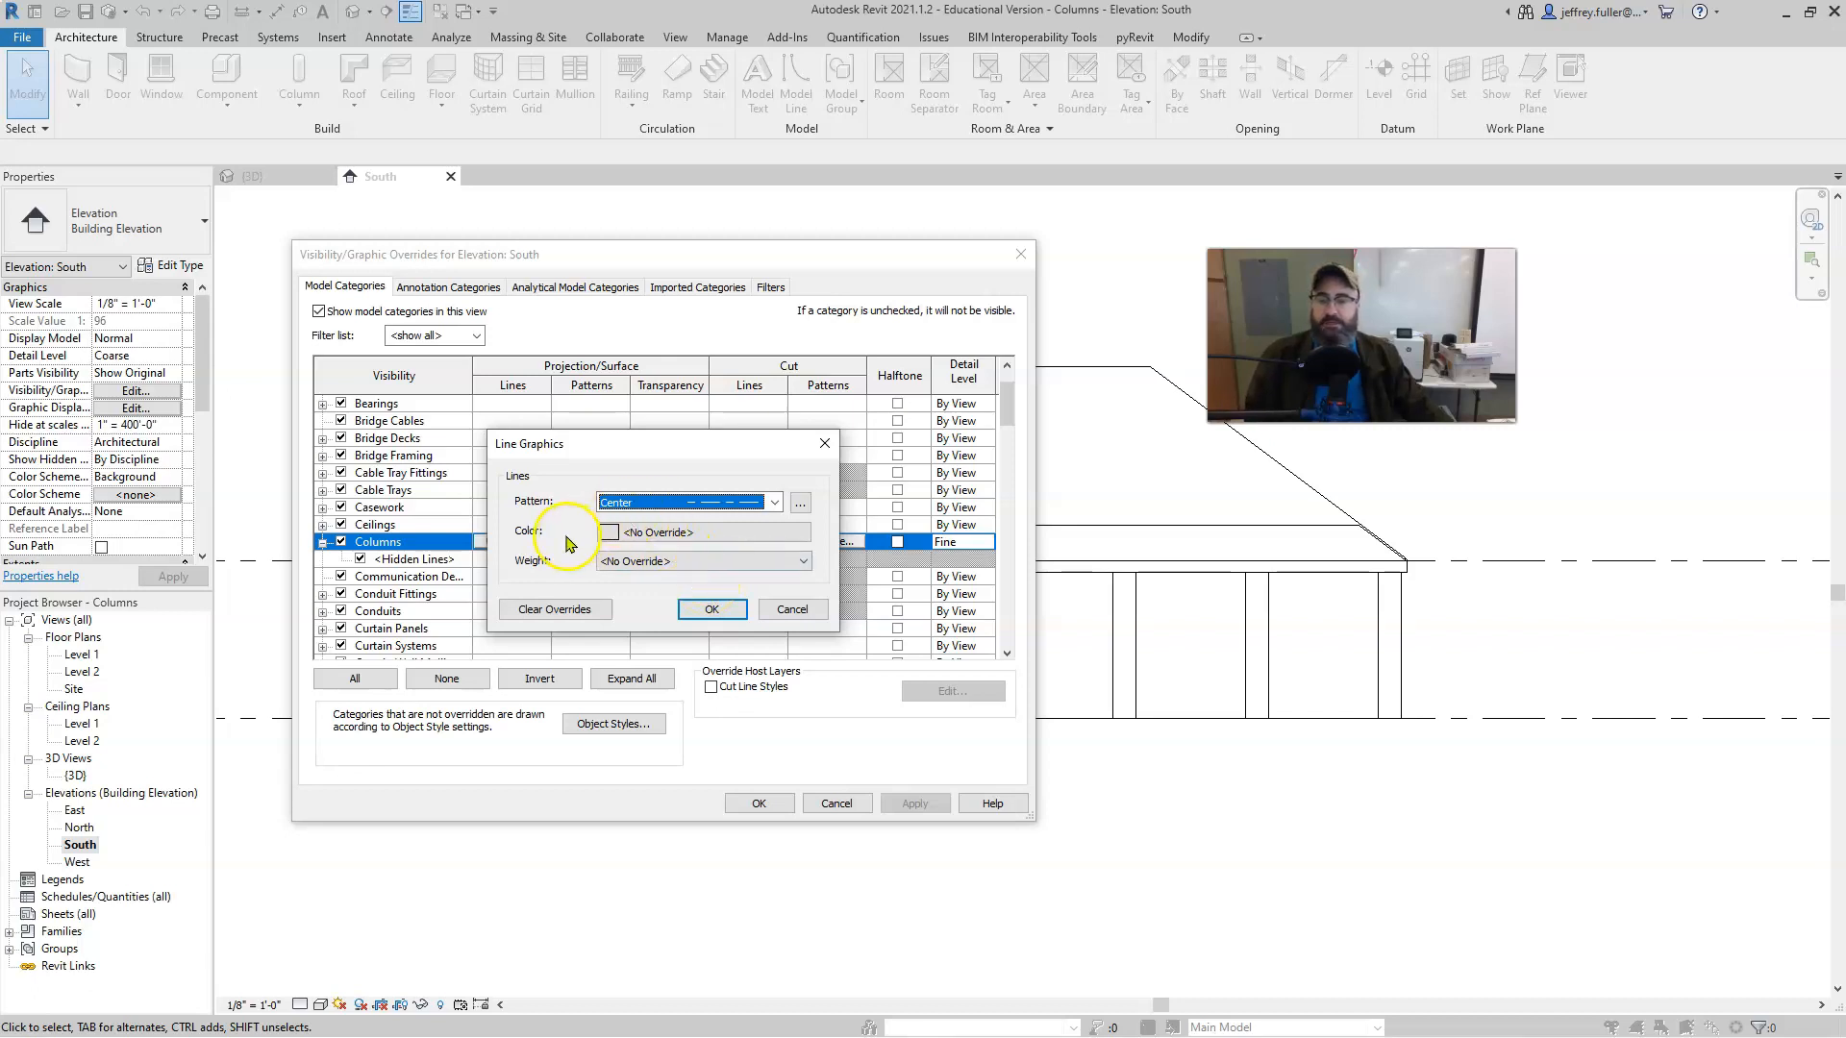
# Set the color override of the Columns projection lines to Red.
pyautogui.click(678, 535)
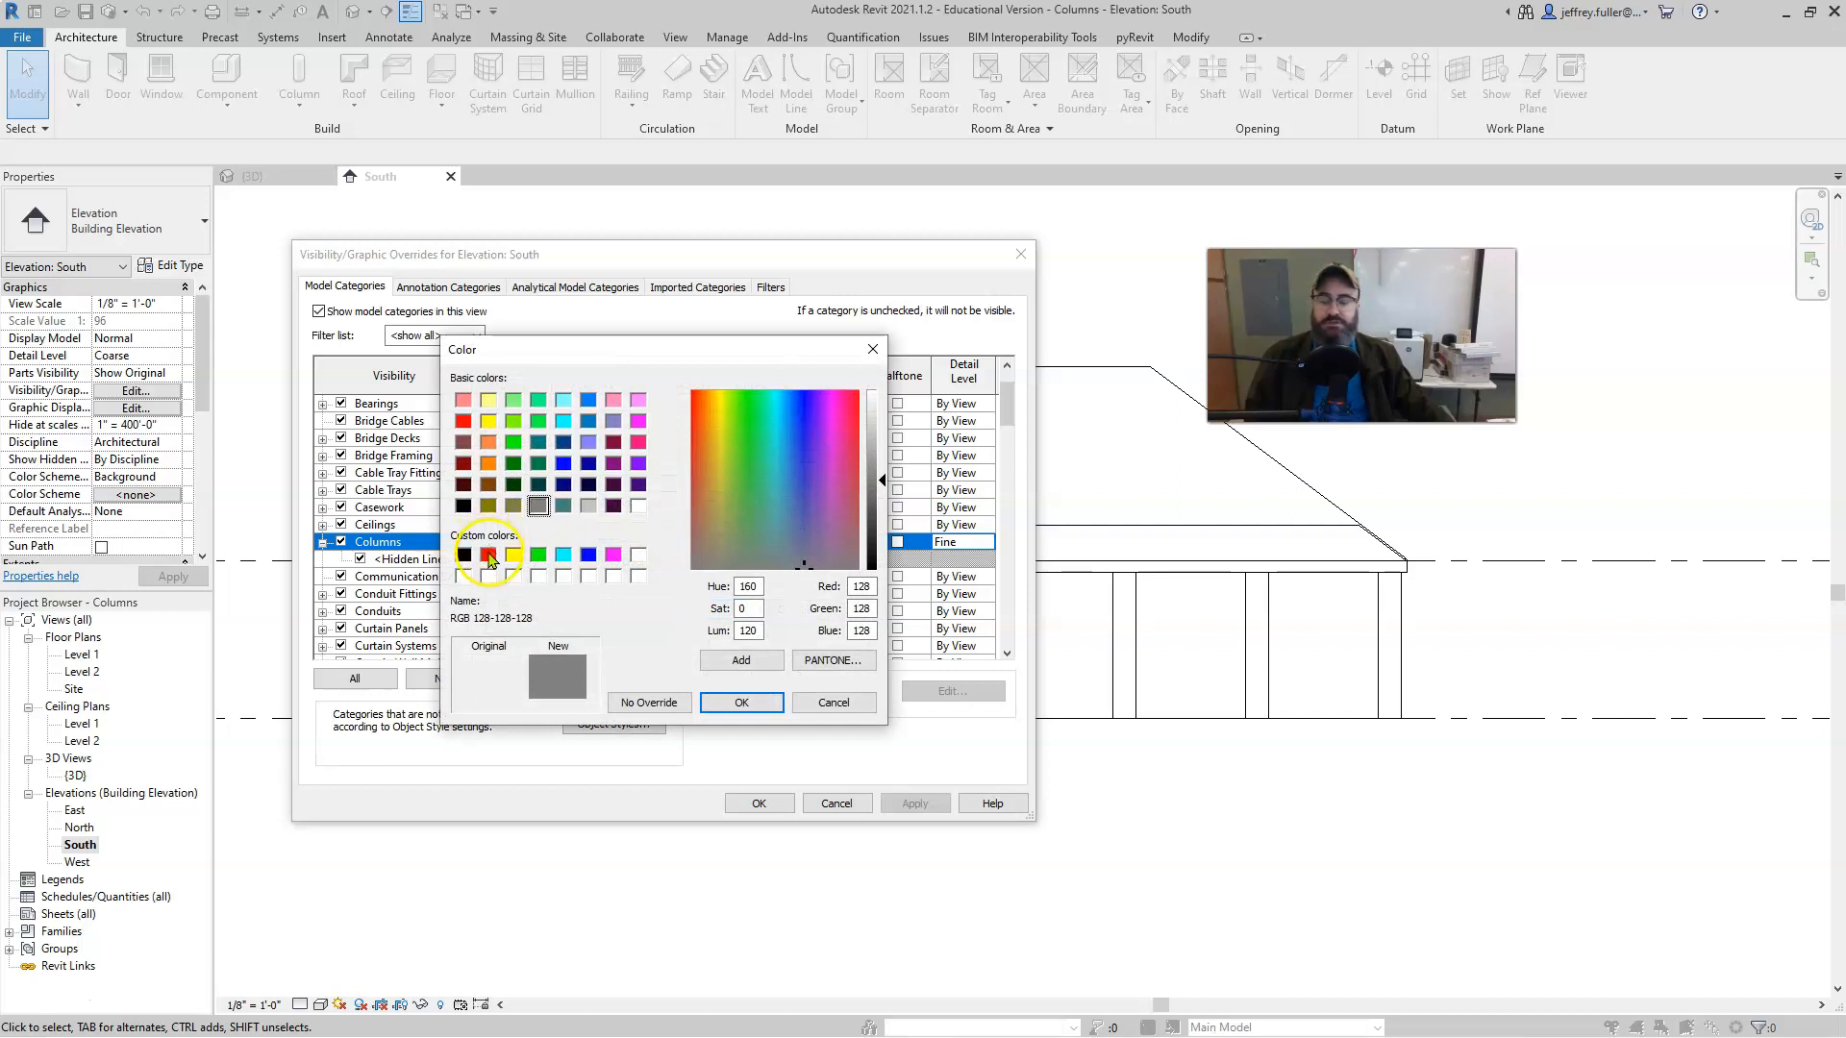
pyautogui.click(489, 555)
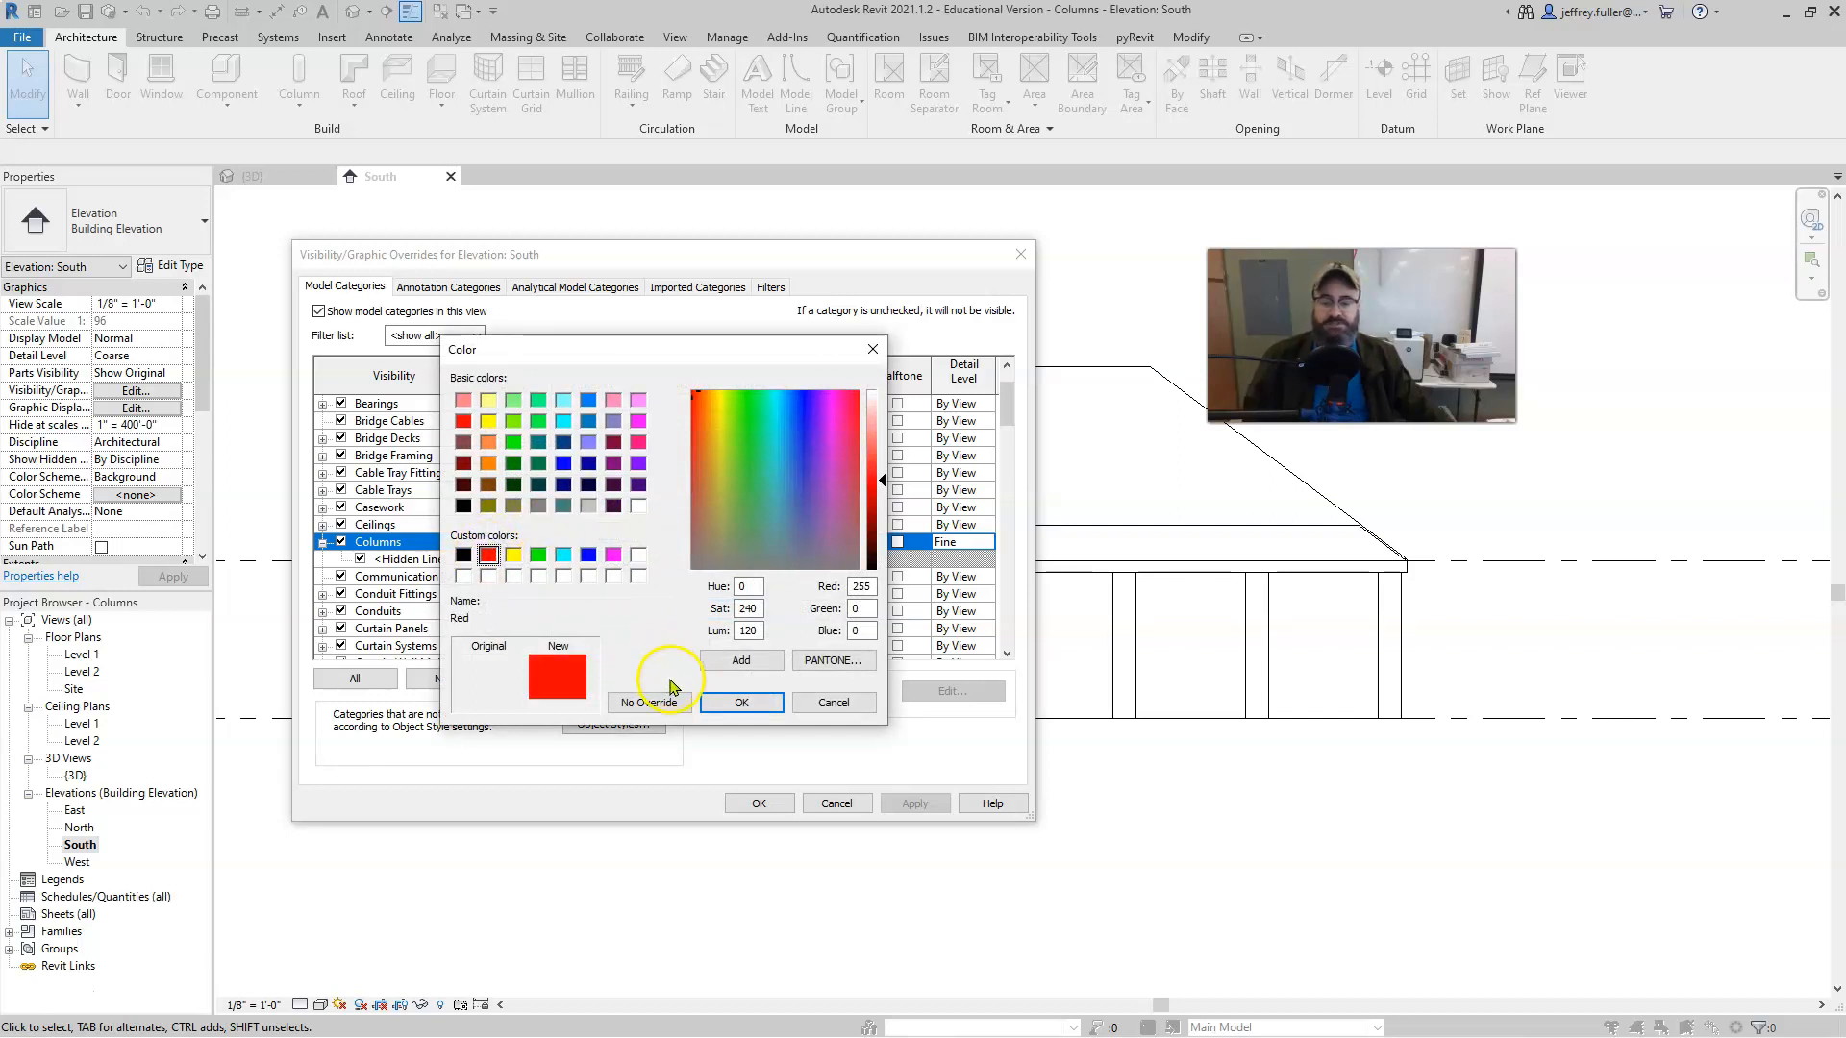
pyautogui.click(736, 703)
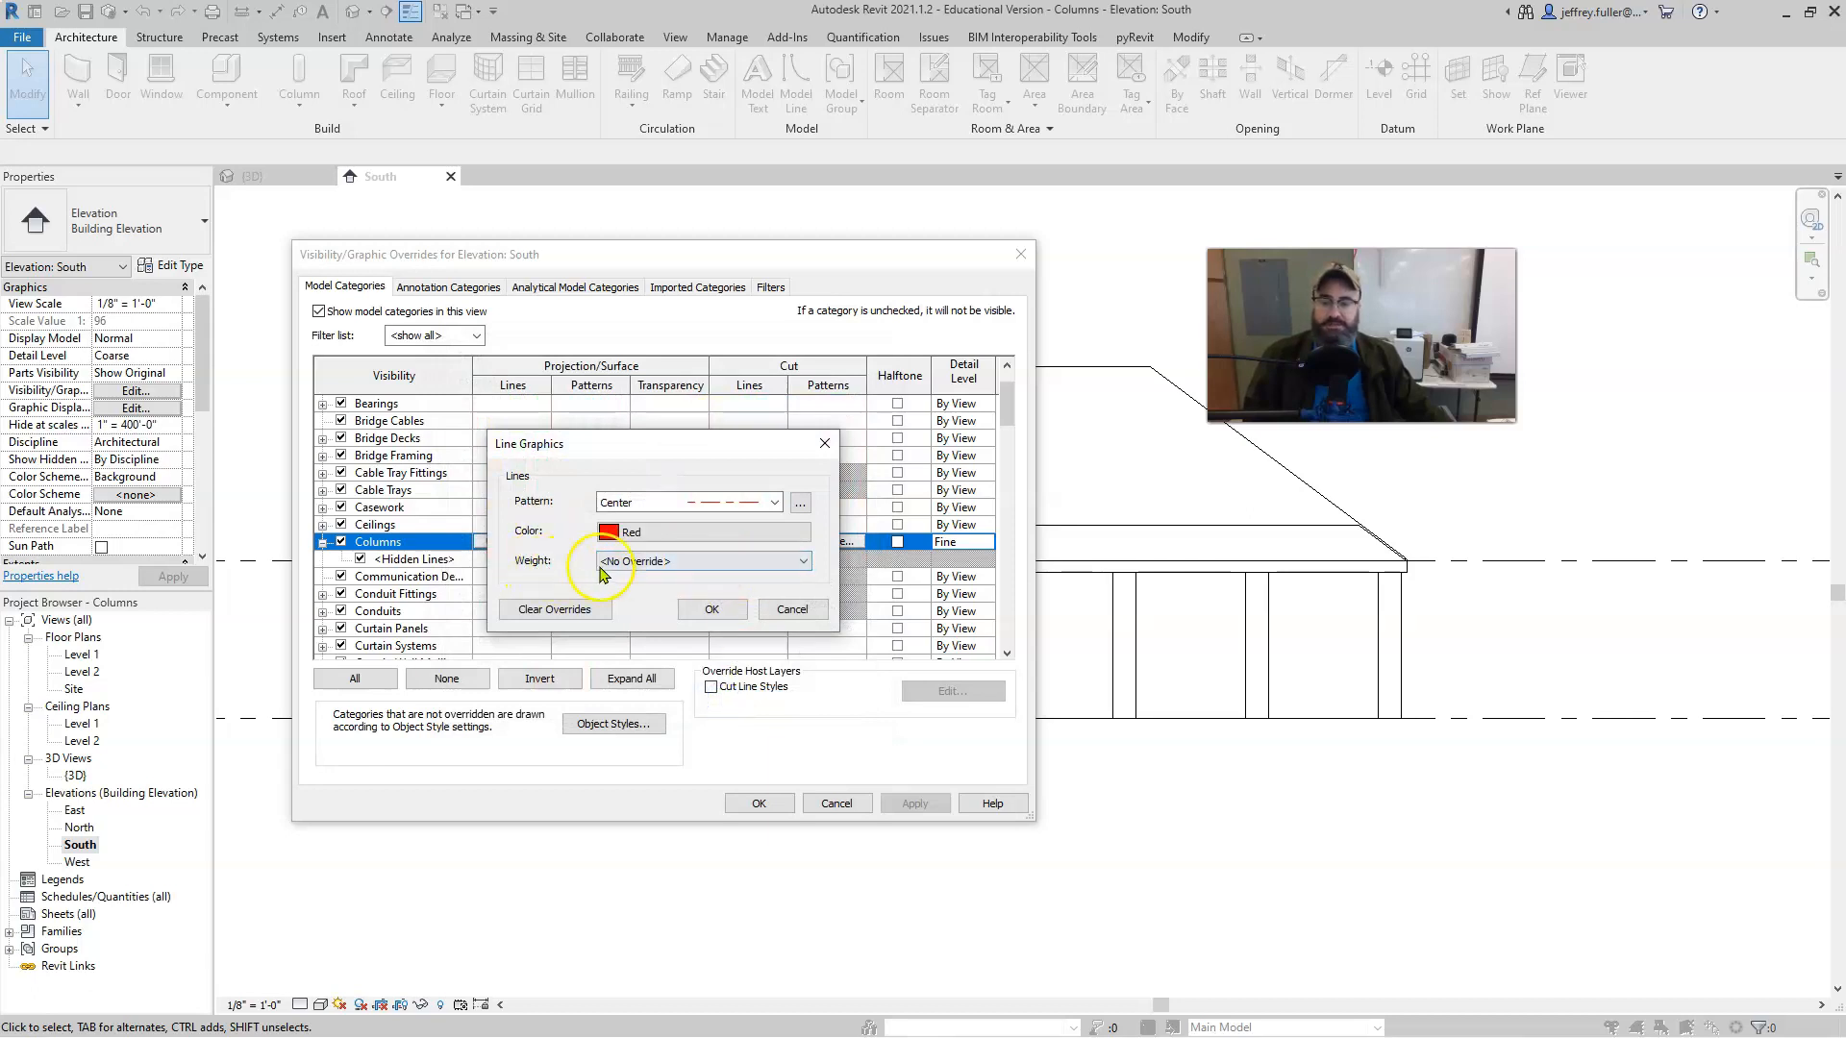
# Set the weight override of the Columns projection lines to 5 and apply the line graphics to the view.
pyautogui.click(646, 561)
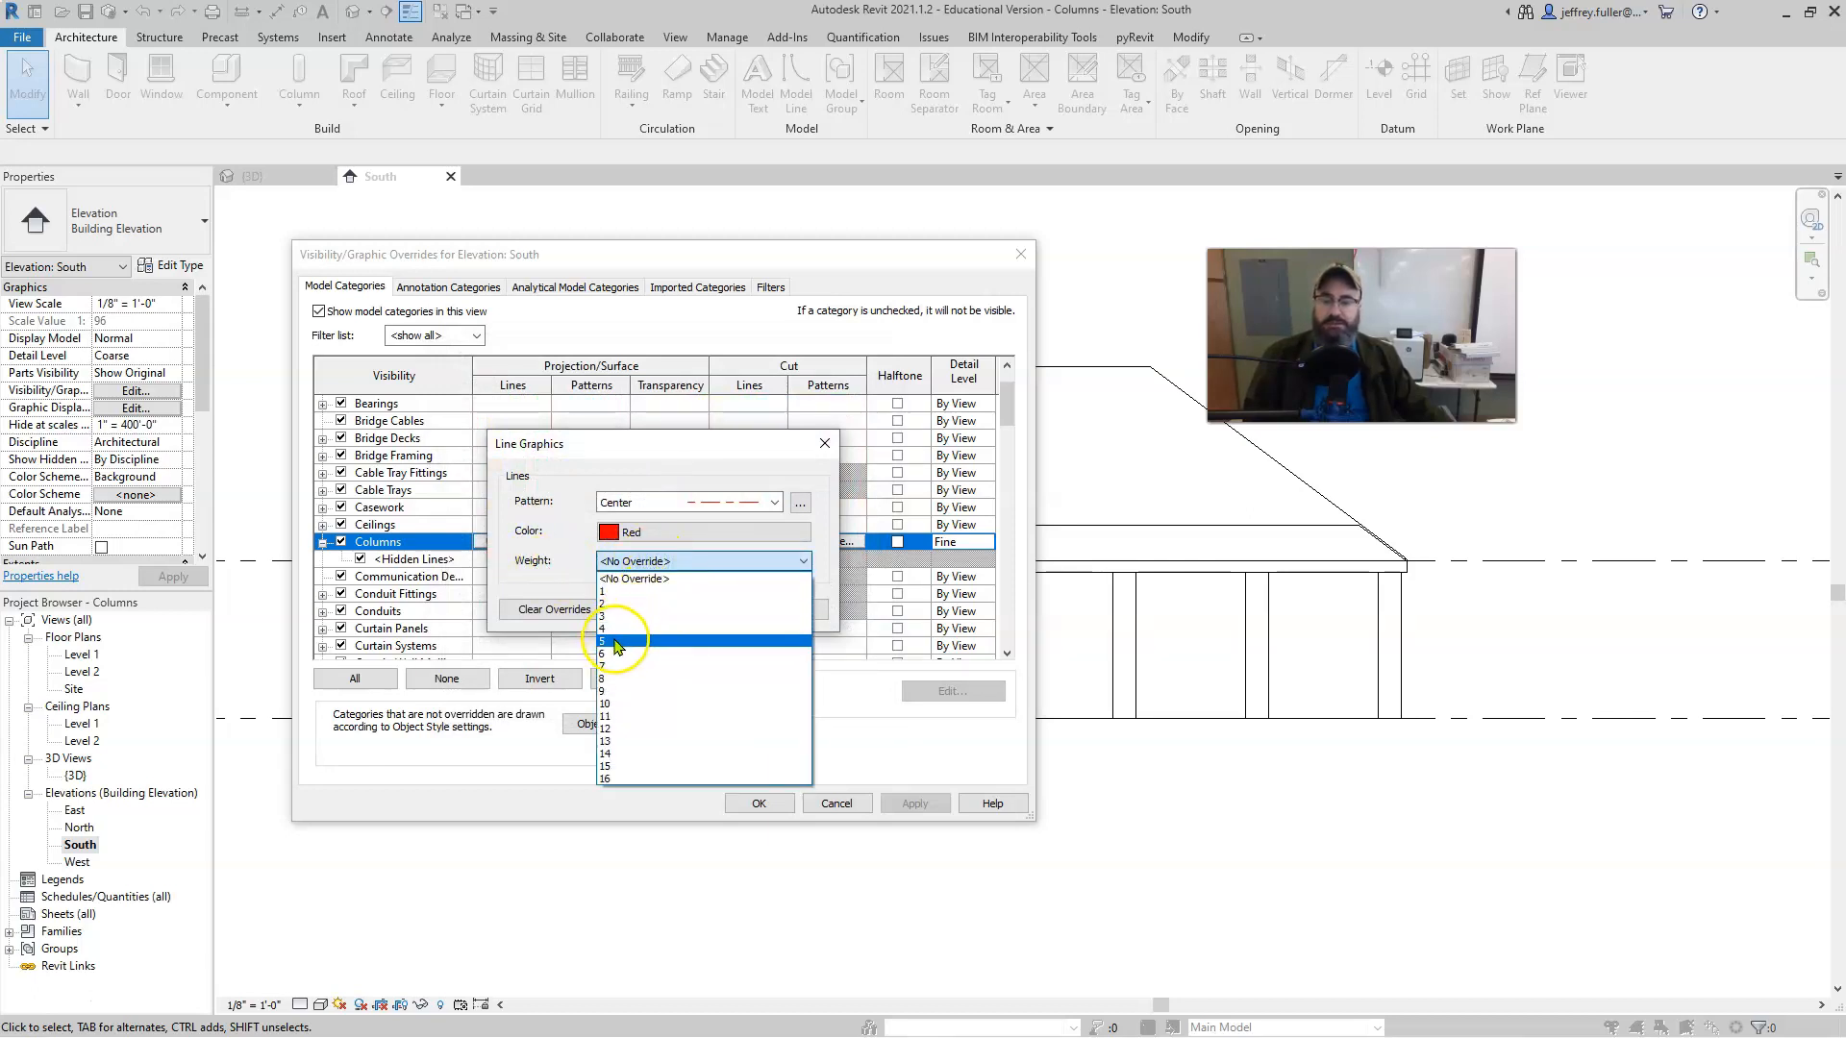
pyautogui.click(616, 641)
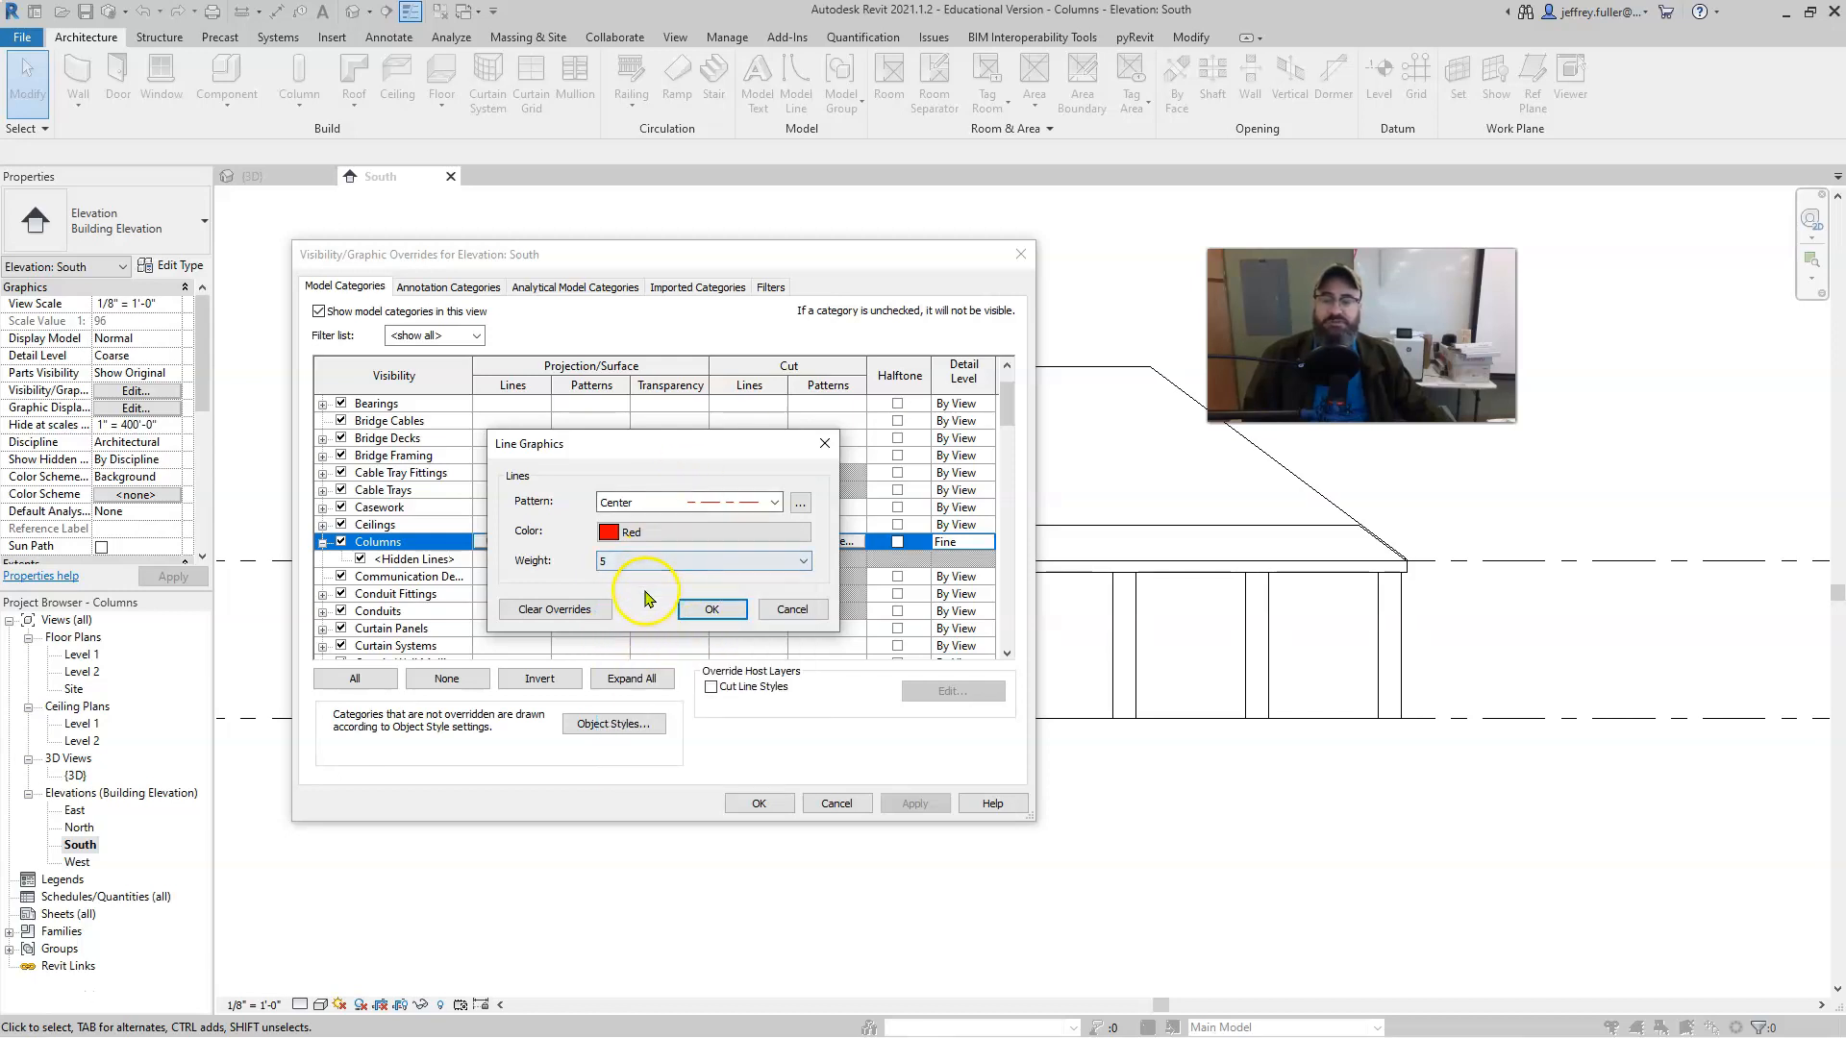
pyautogui.click(709, 612)
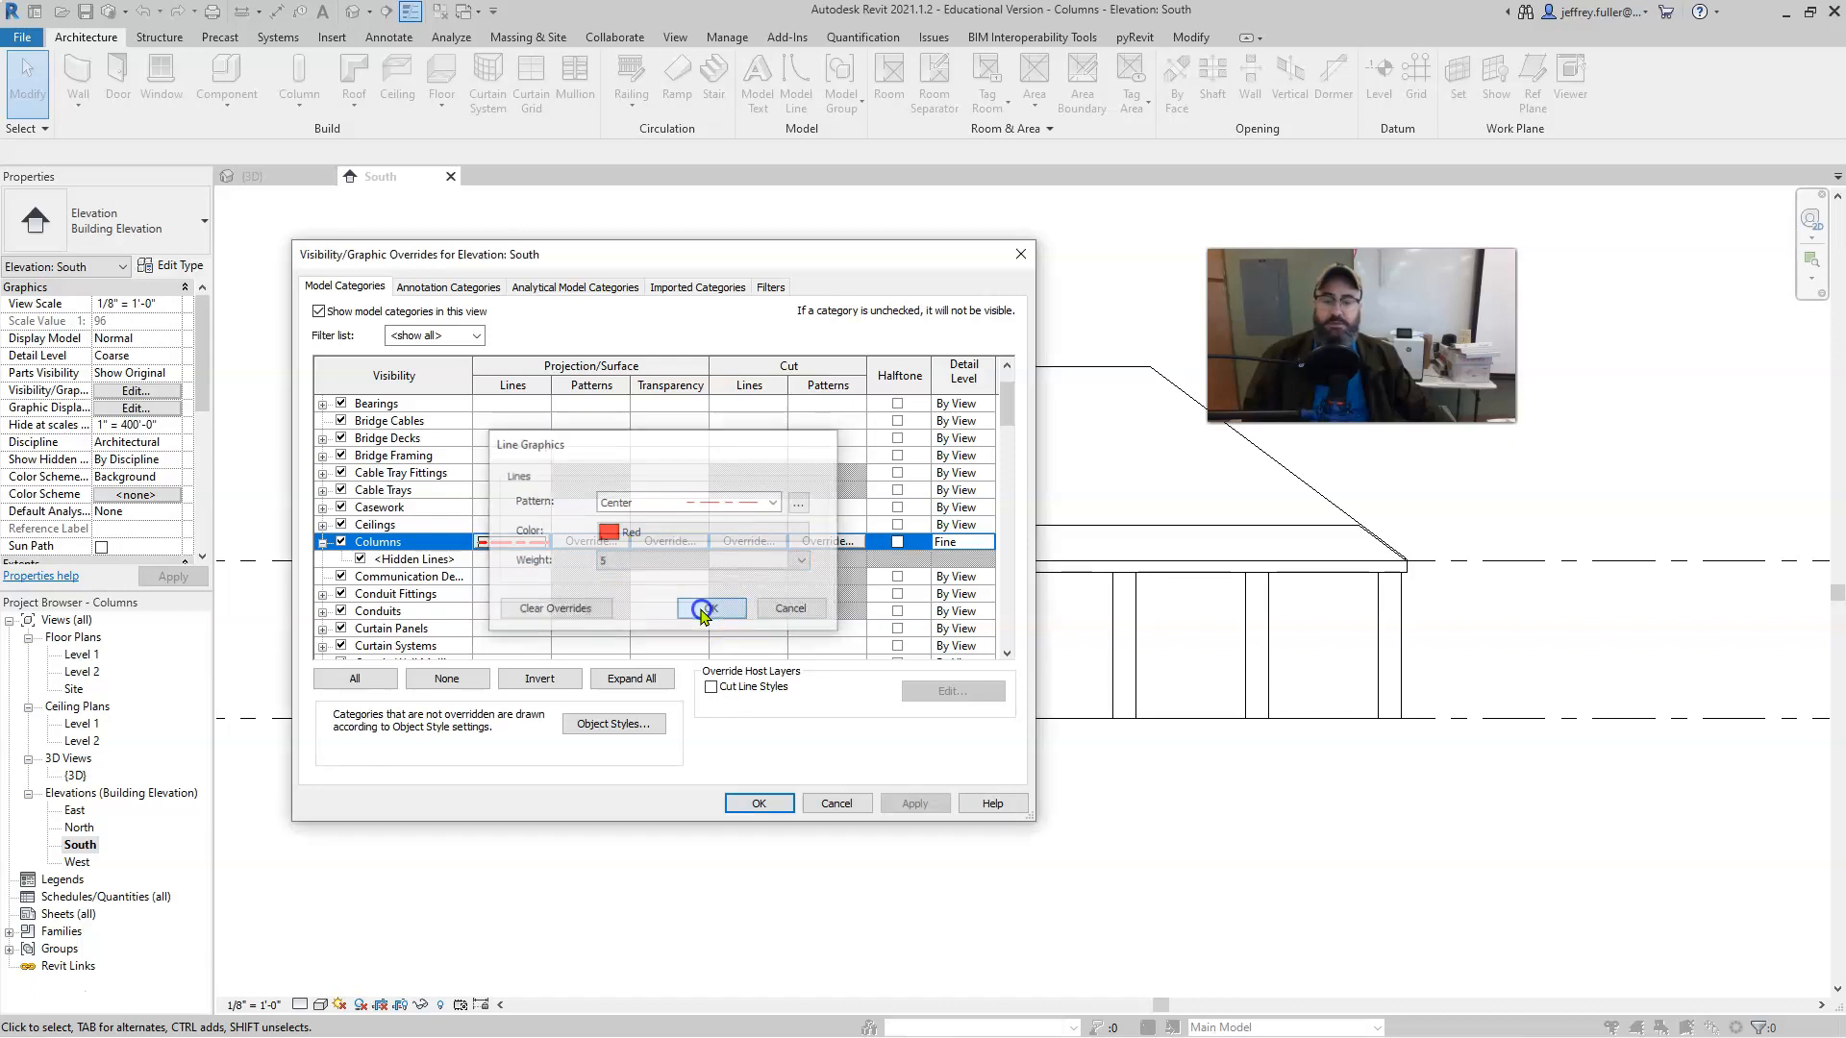
pyautogui.click(914, 803)
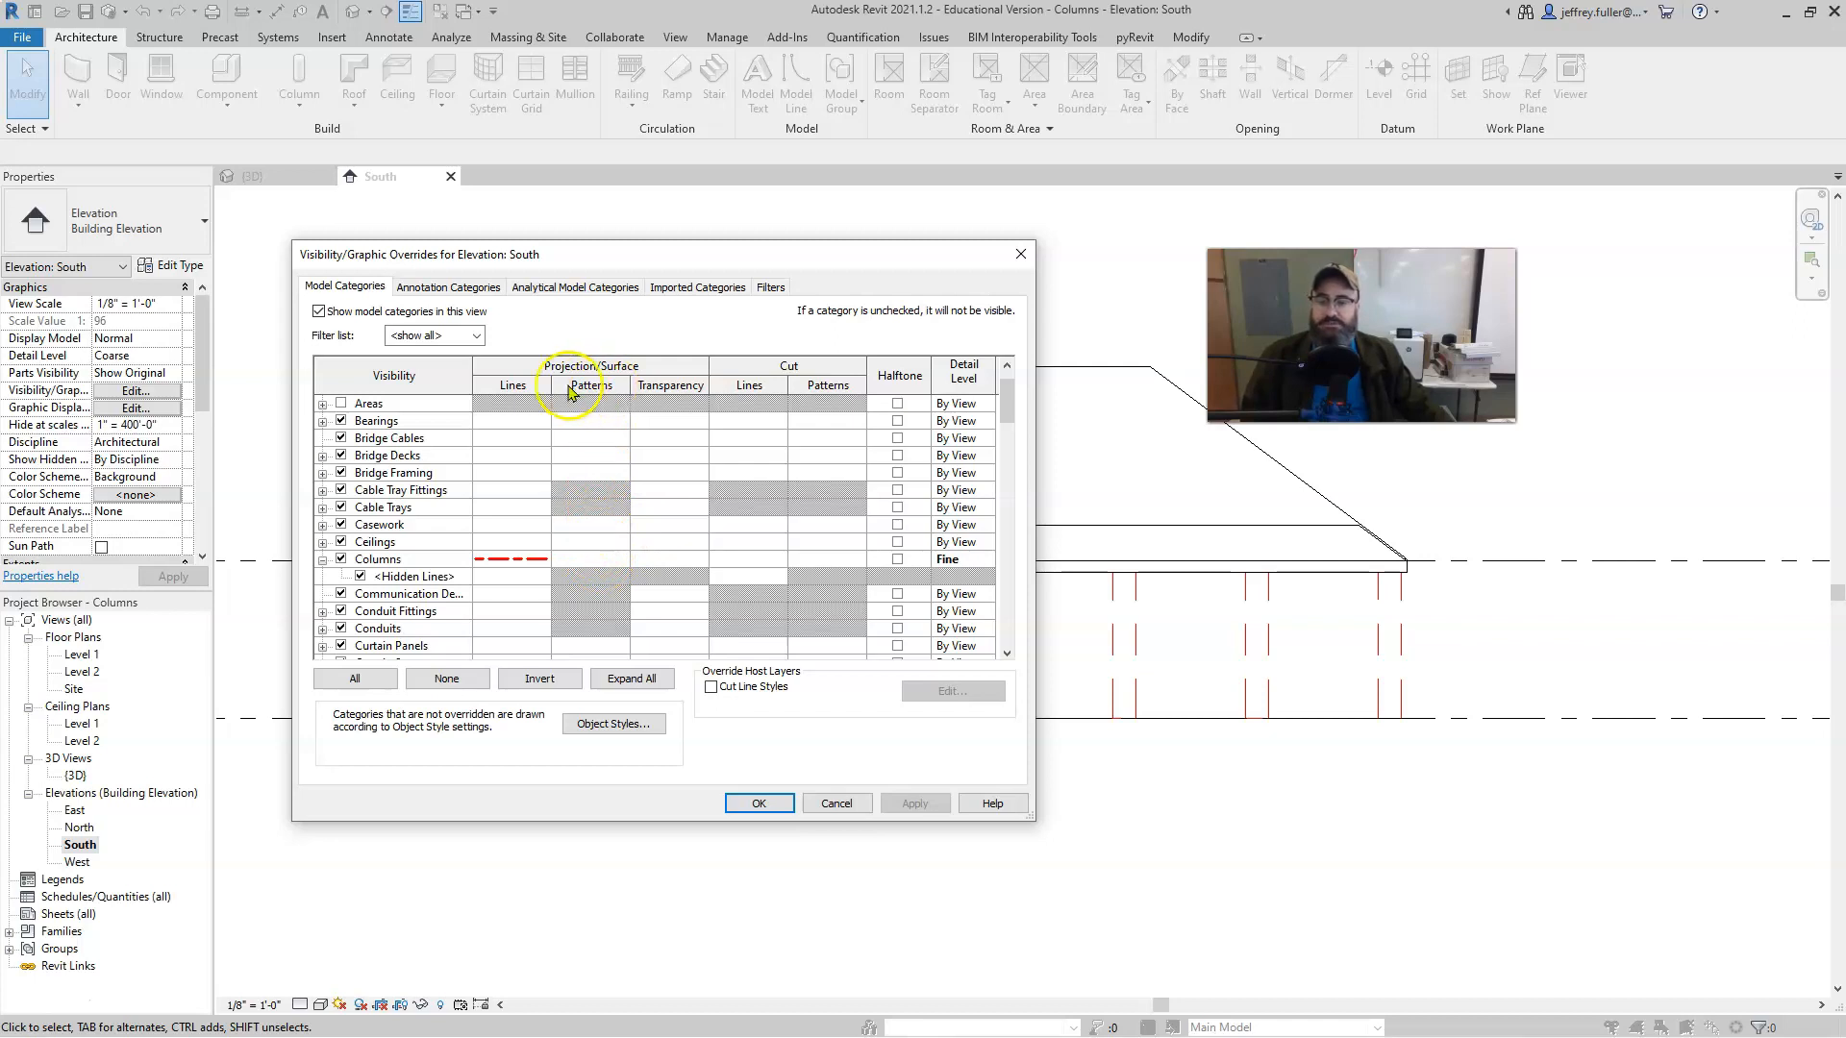
# Override the Columns category's surface foreground pattern with Wood 3 and set its color to Green.
pyautogui.click(596, 559)
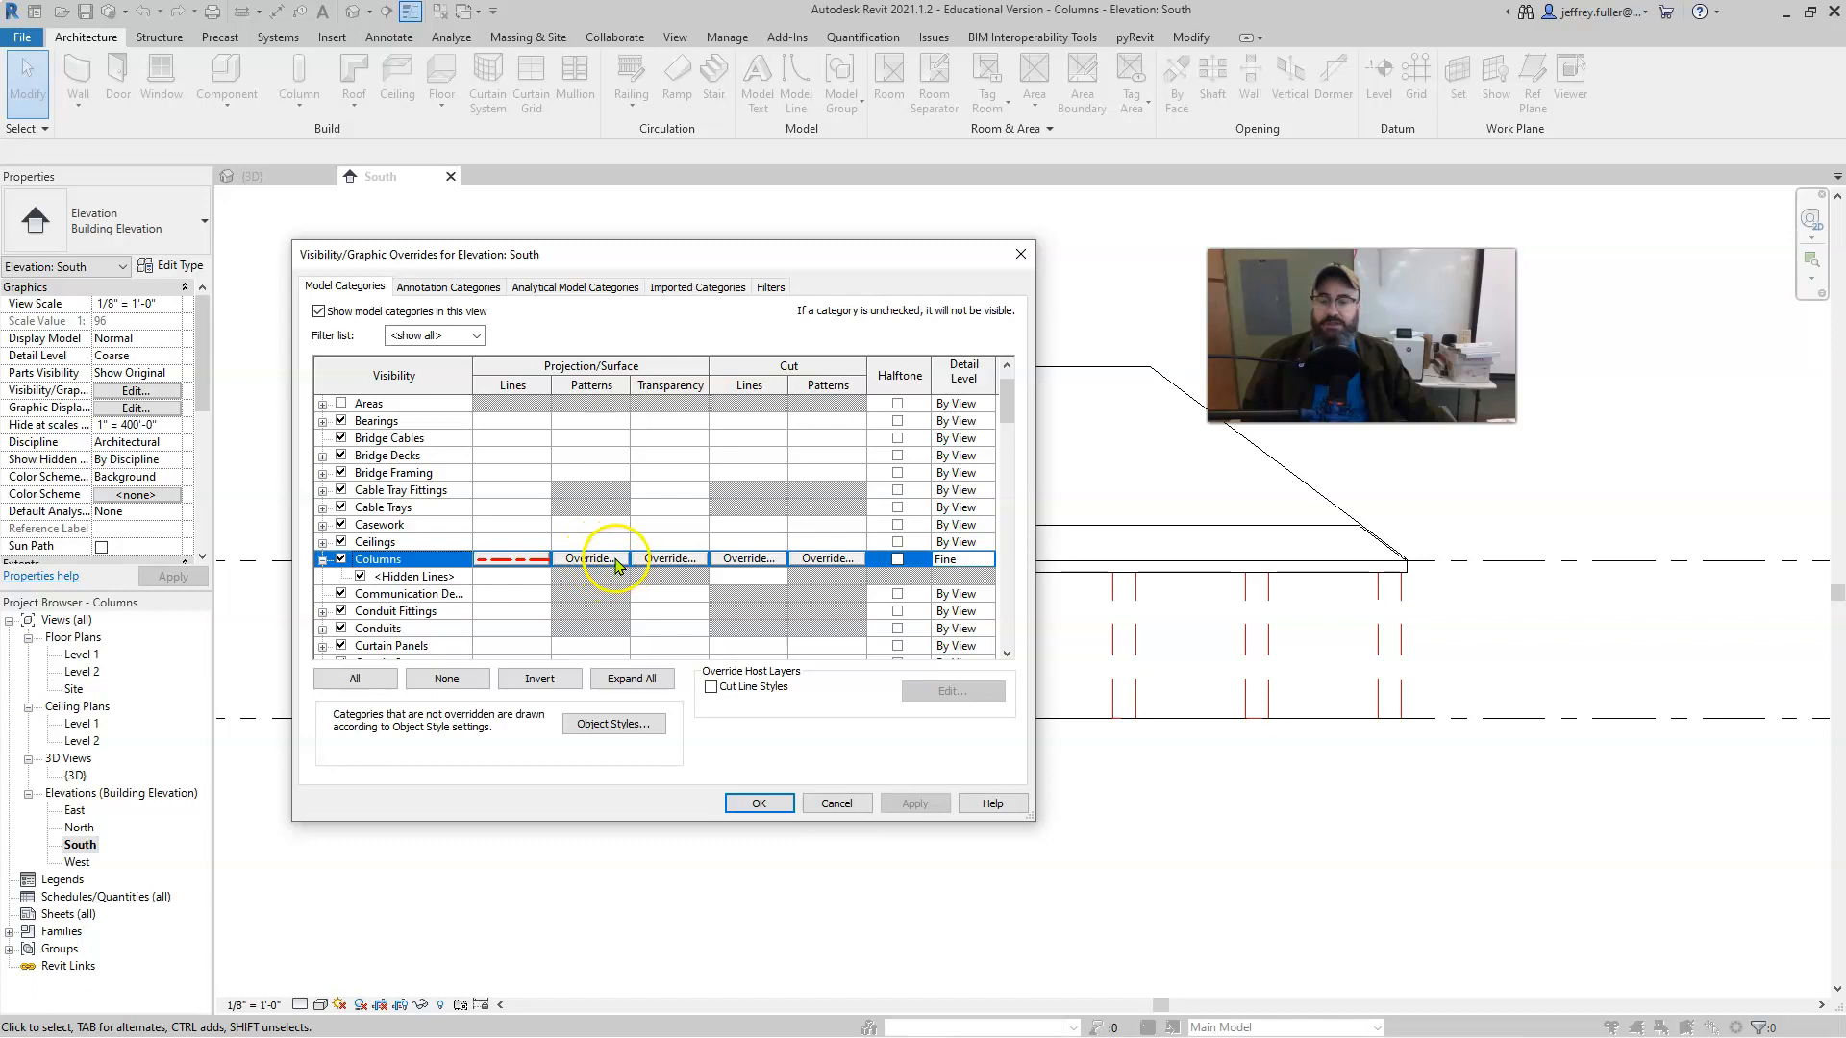
pyautogui.click(616, 561)
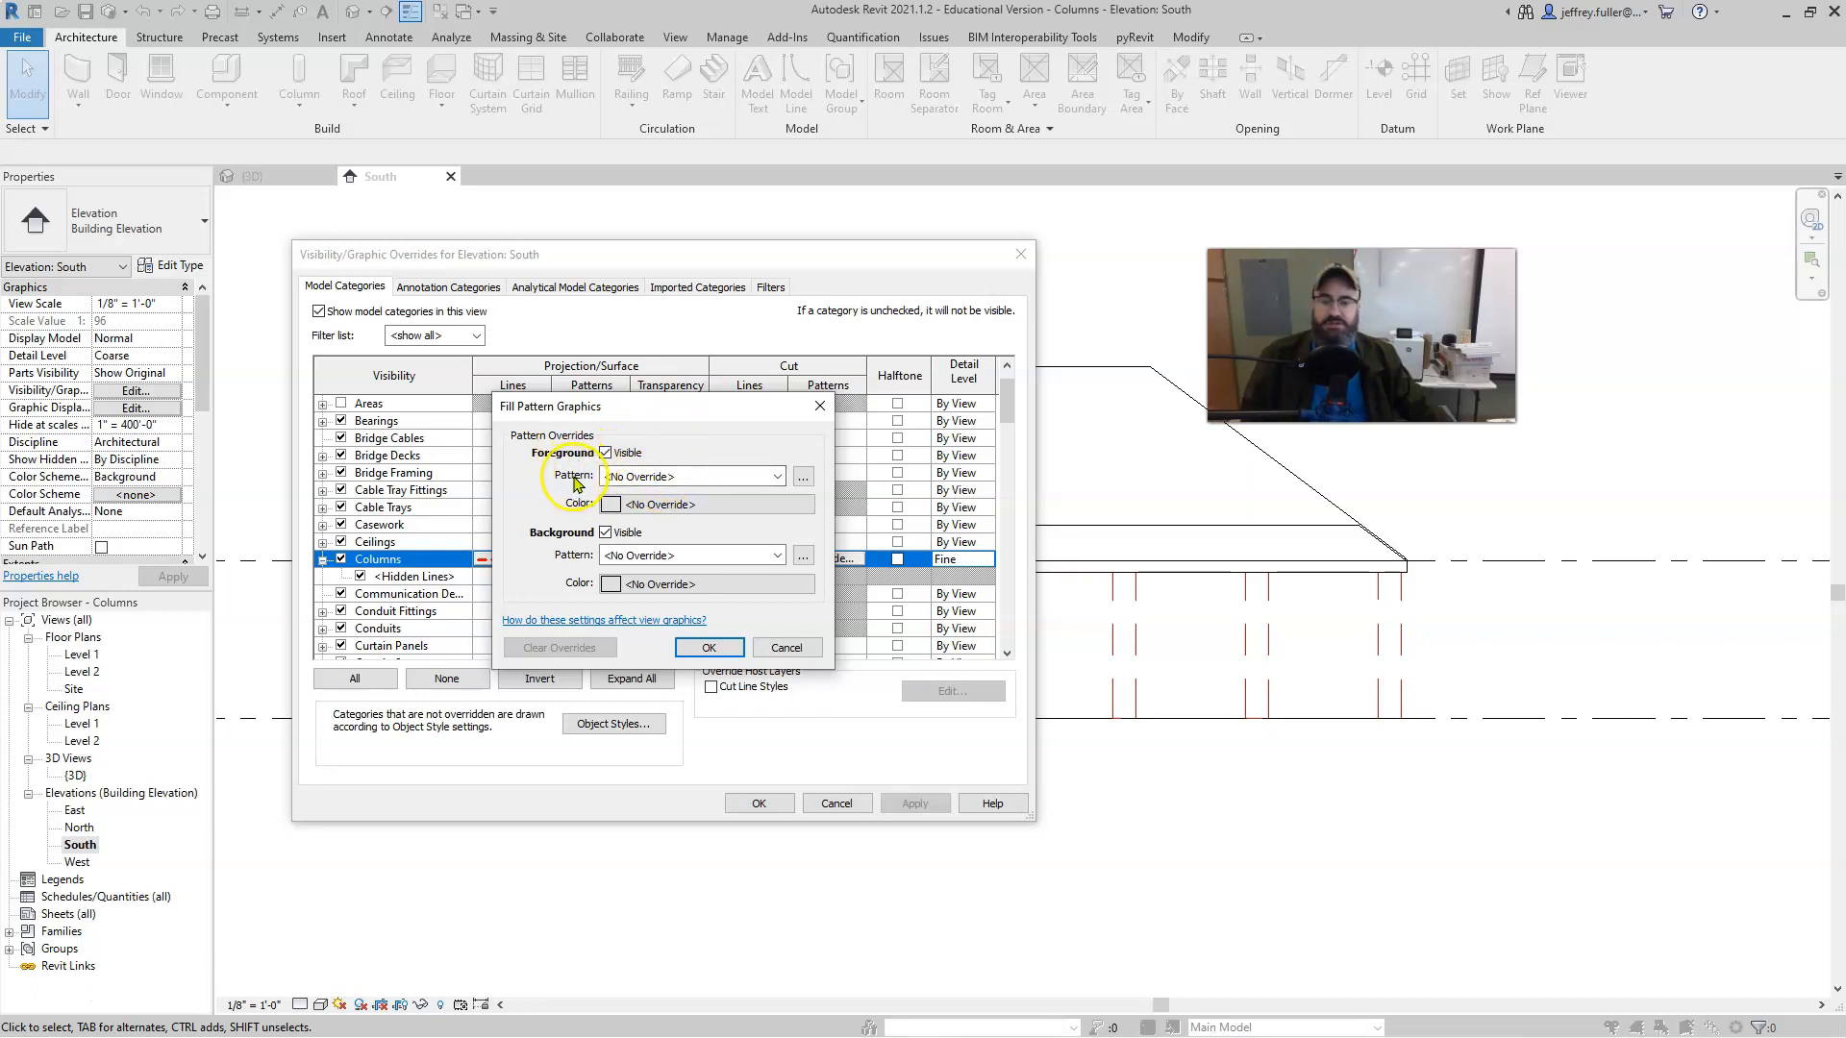
pyautogui.click(620, 477)
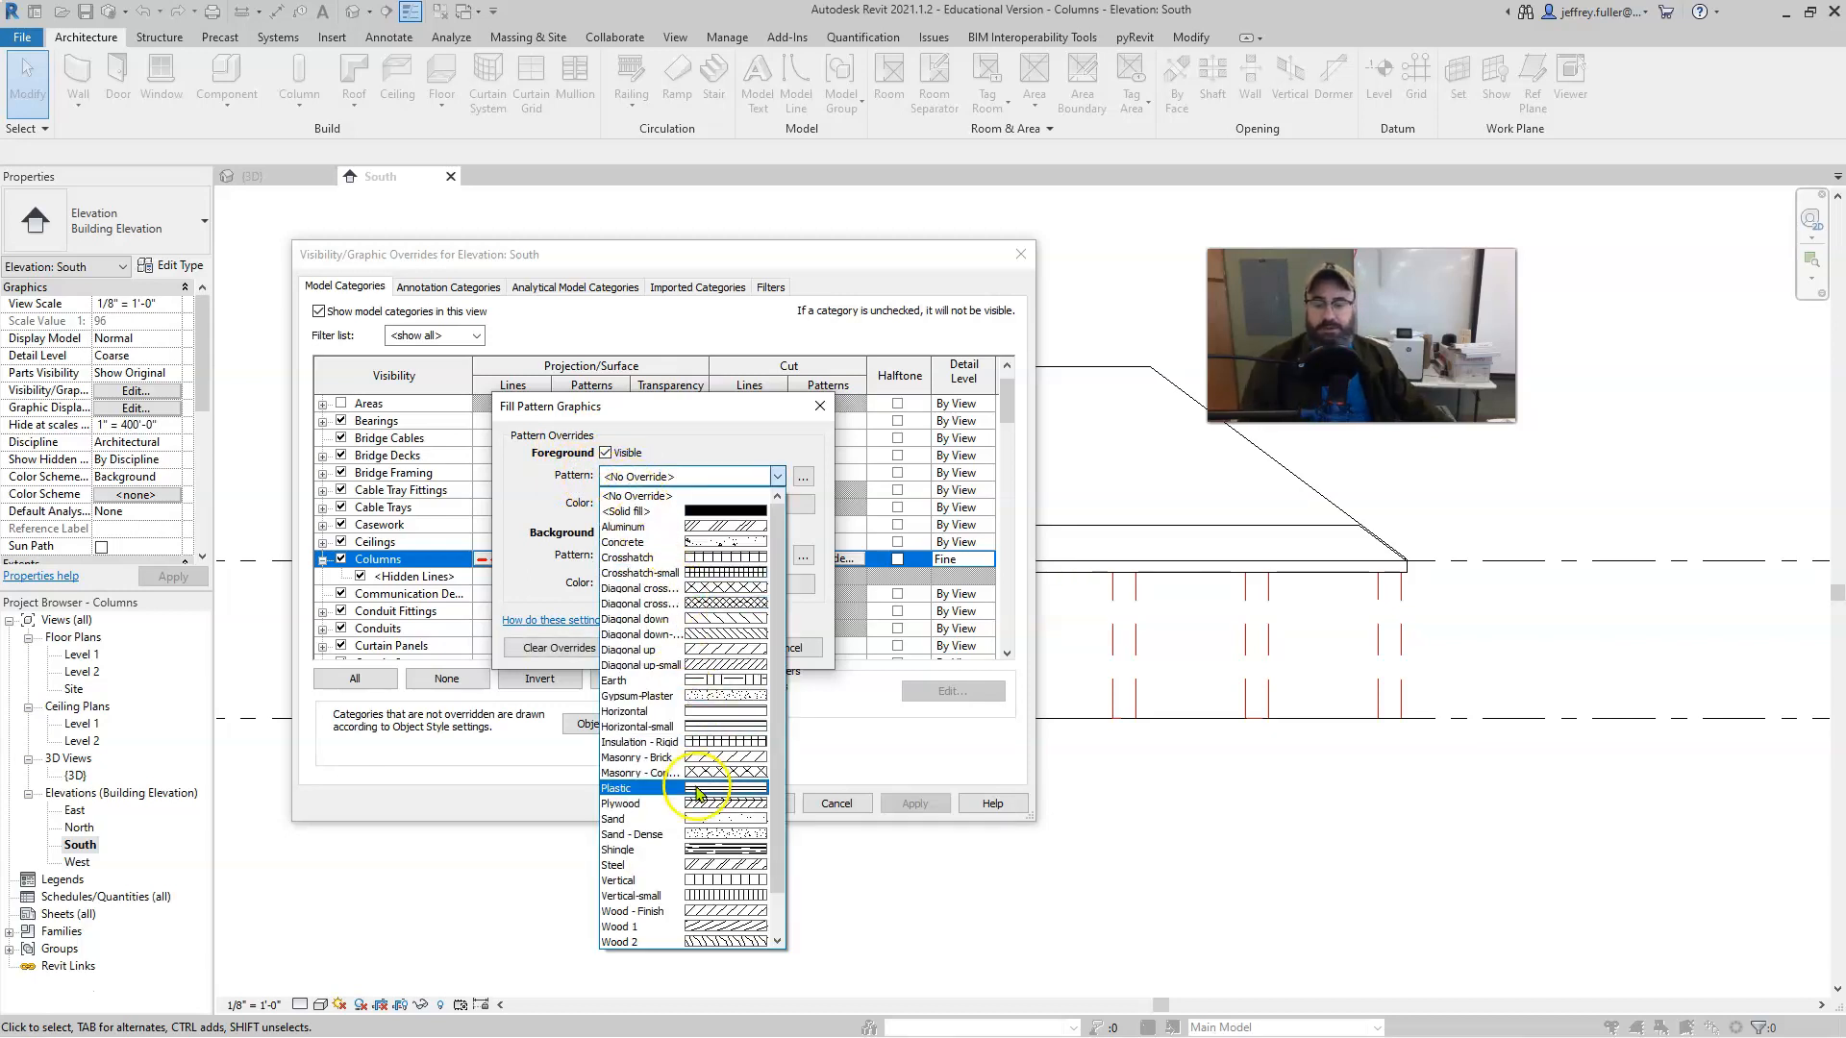
pyautogui.scroll(-1, 682, 774)
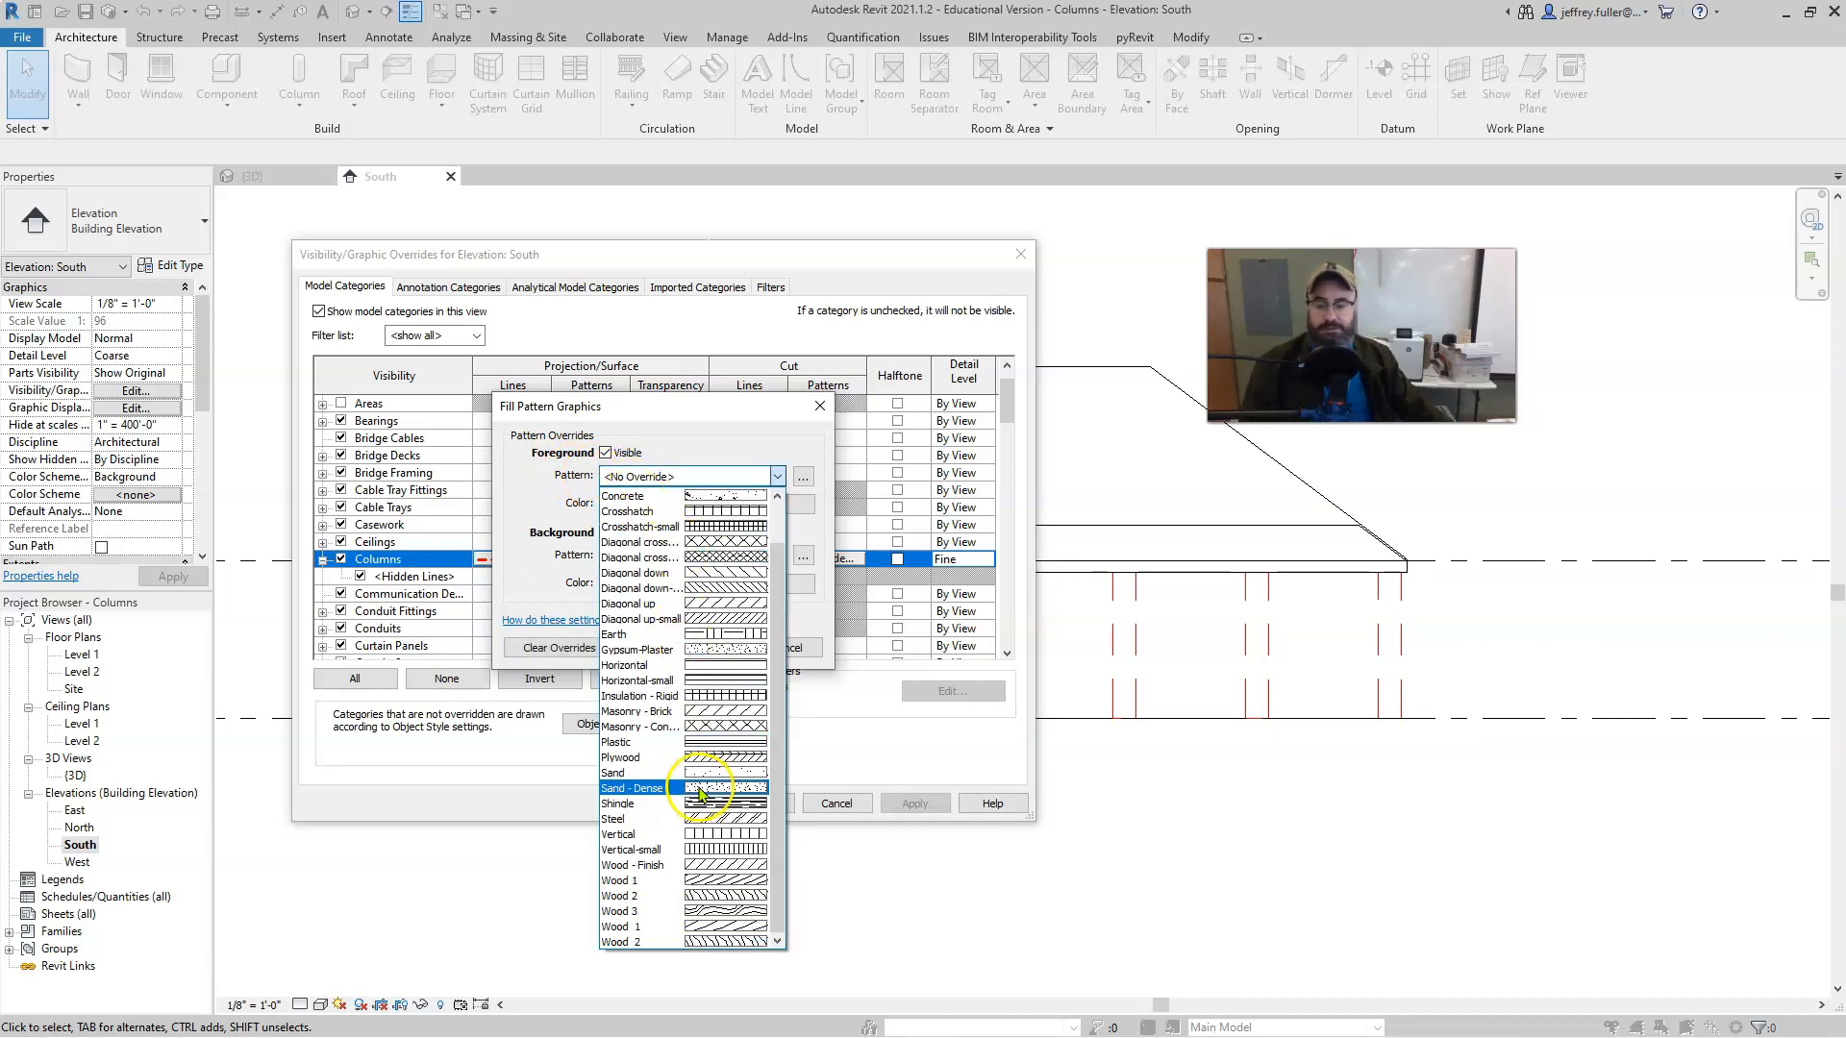
pyautogui.click(728, 911)
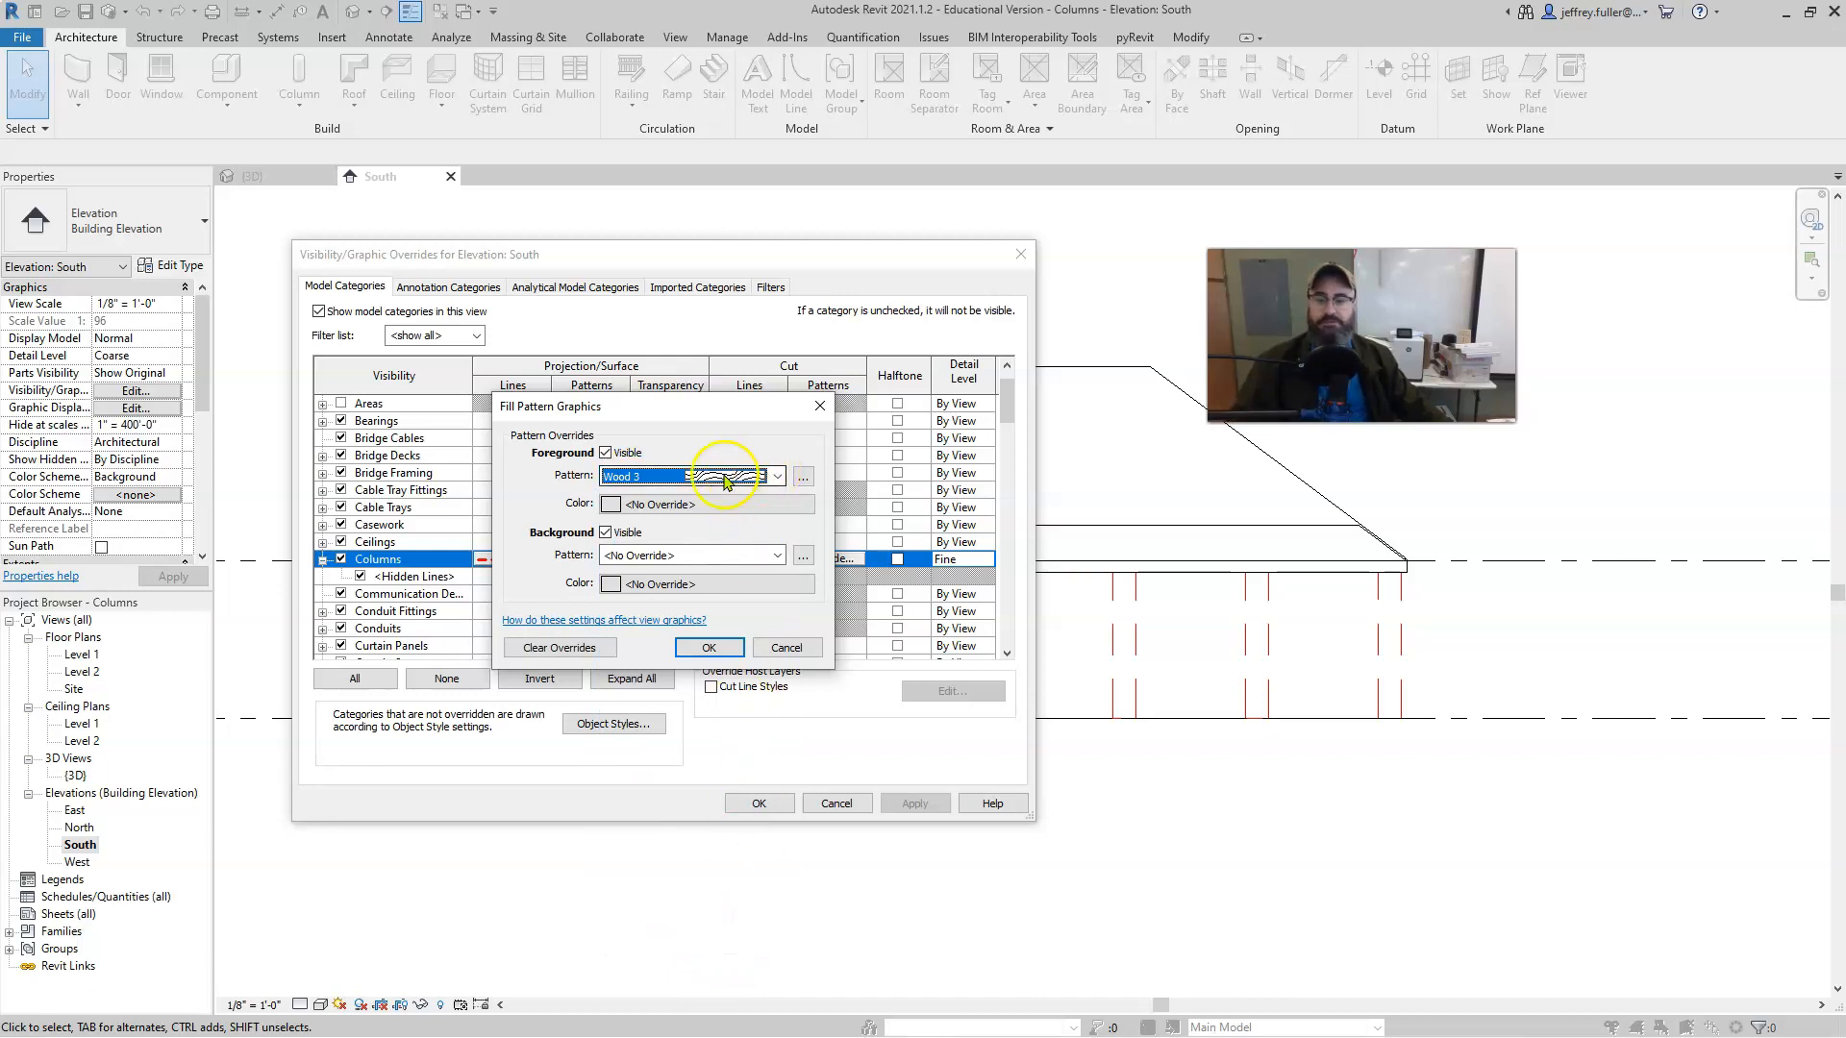
pyautogui.click(685, 508)
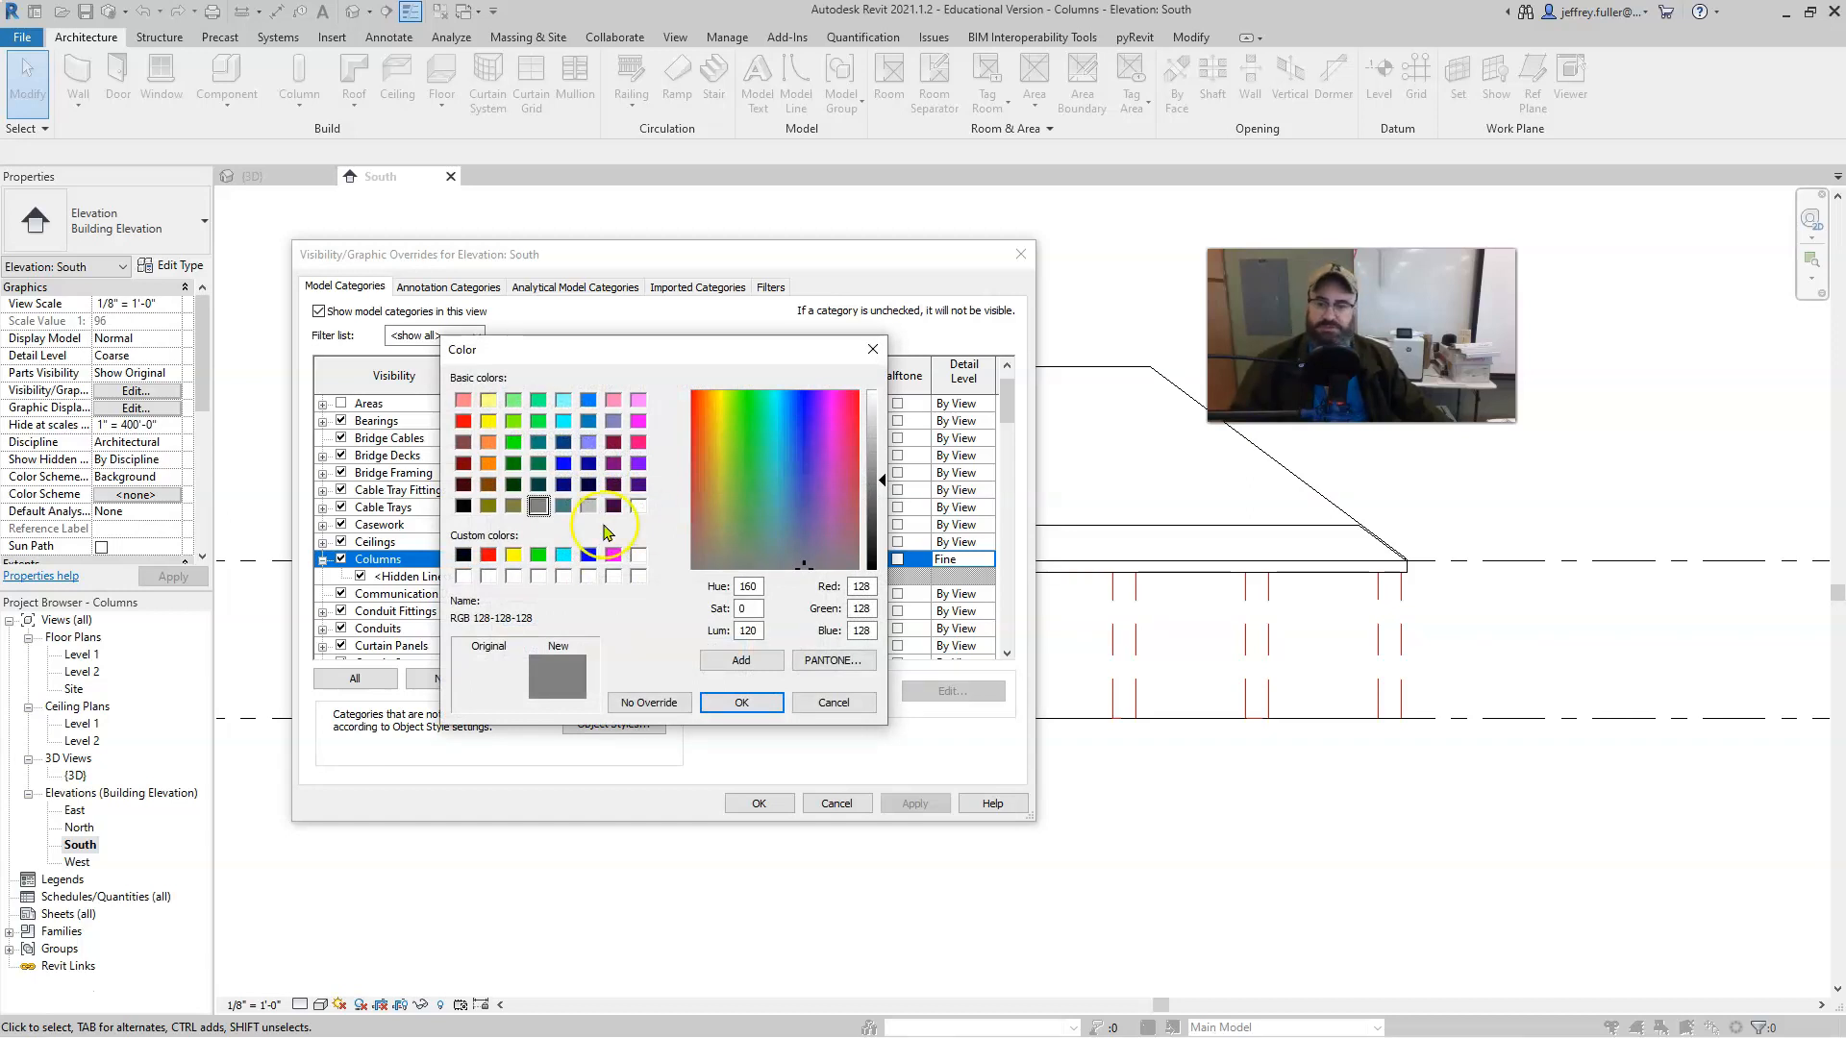
pyautogui.click(538, 555)
pyautogui.click(735, 707)
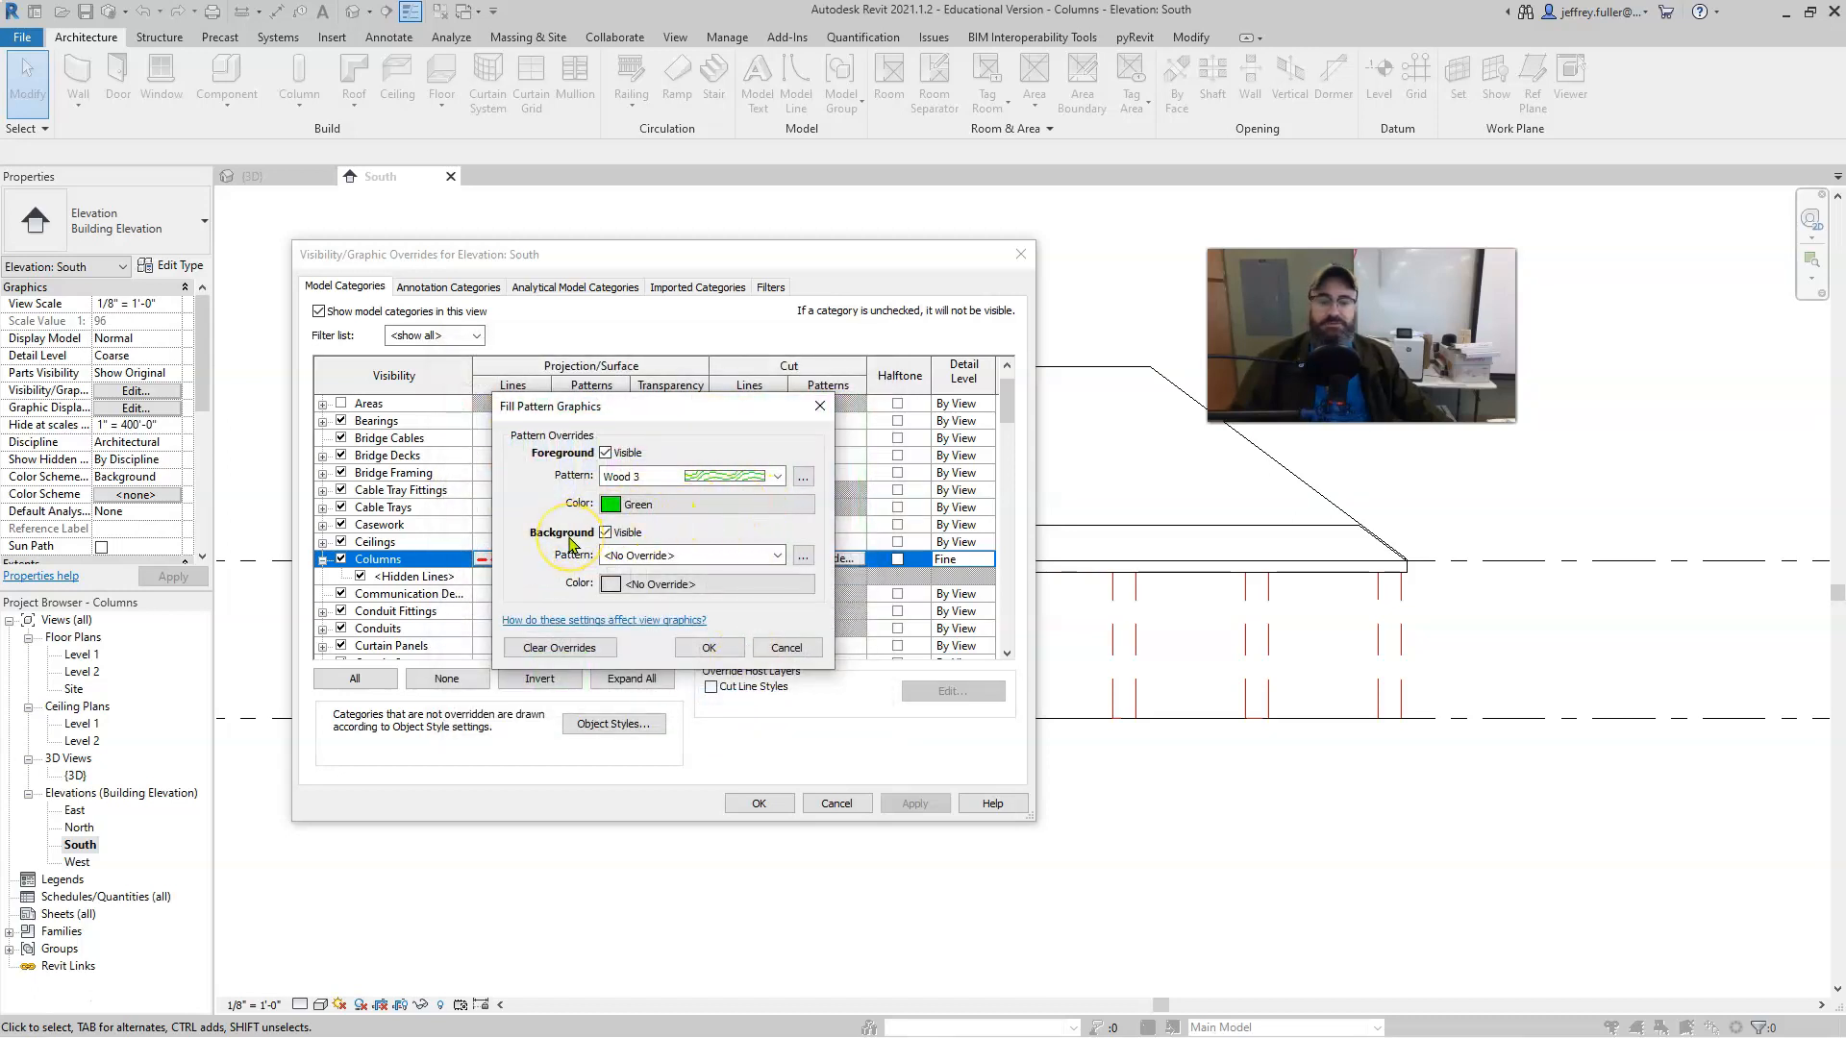
# Override the Columns category's surface background pattern with Concrete in Magenta and apply the fill pattern overrides.
pyautogui.click(618, 558)
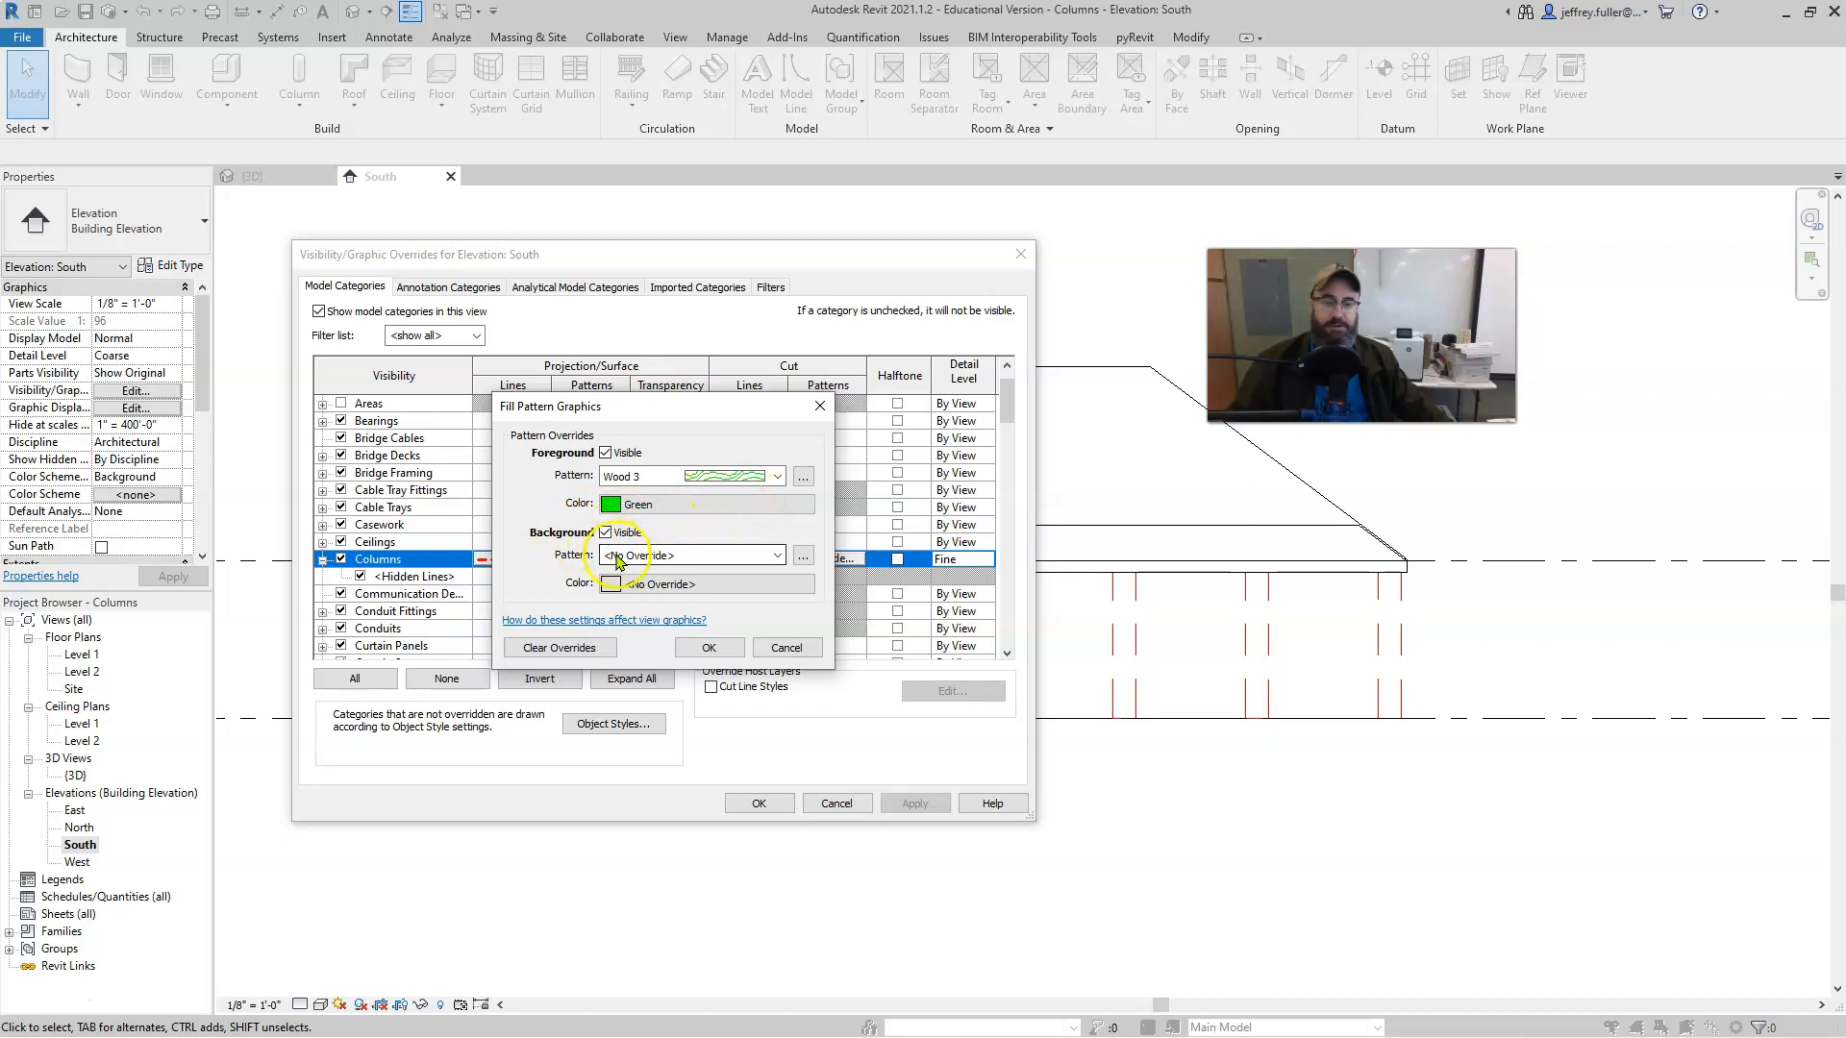
pyautogui.click(677, 560)
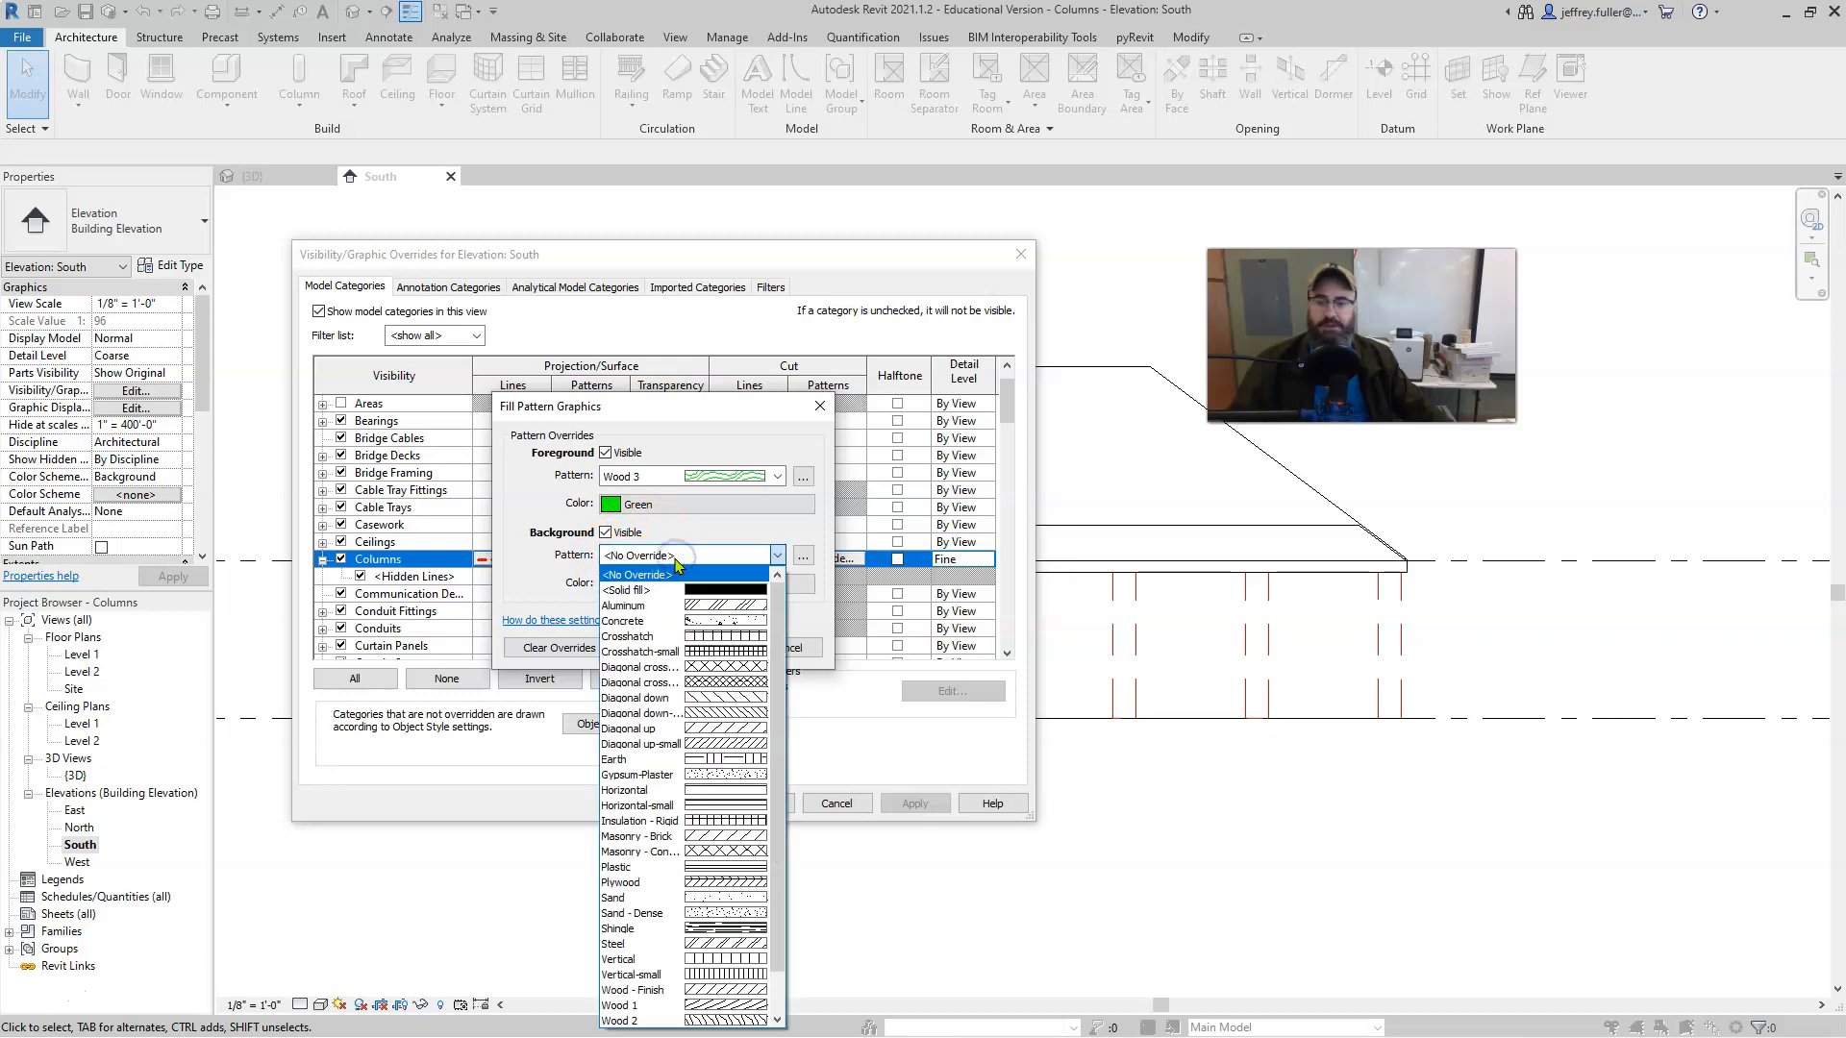
pyautogui.click(703, 622)
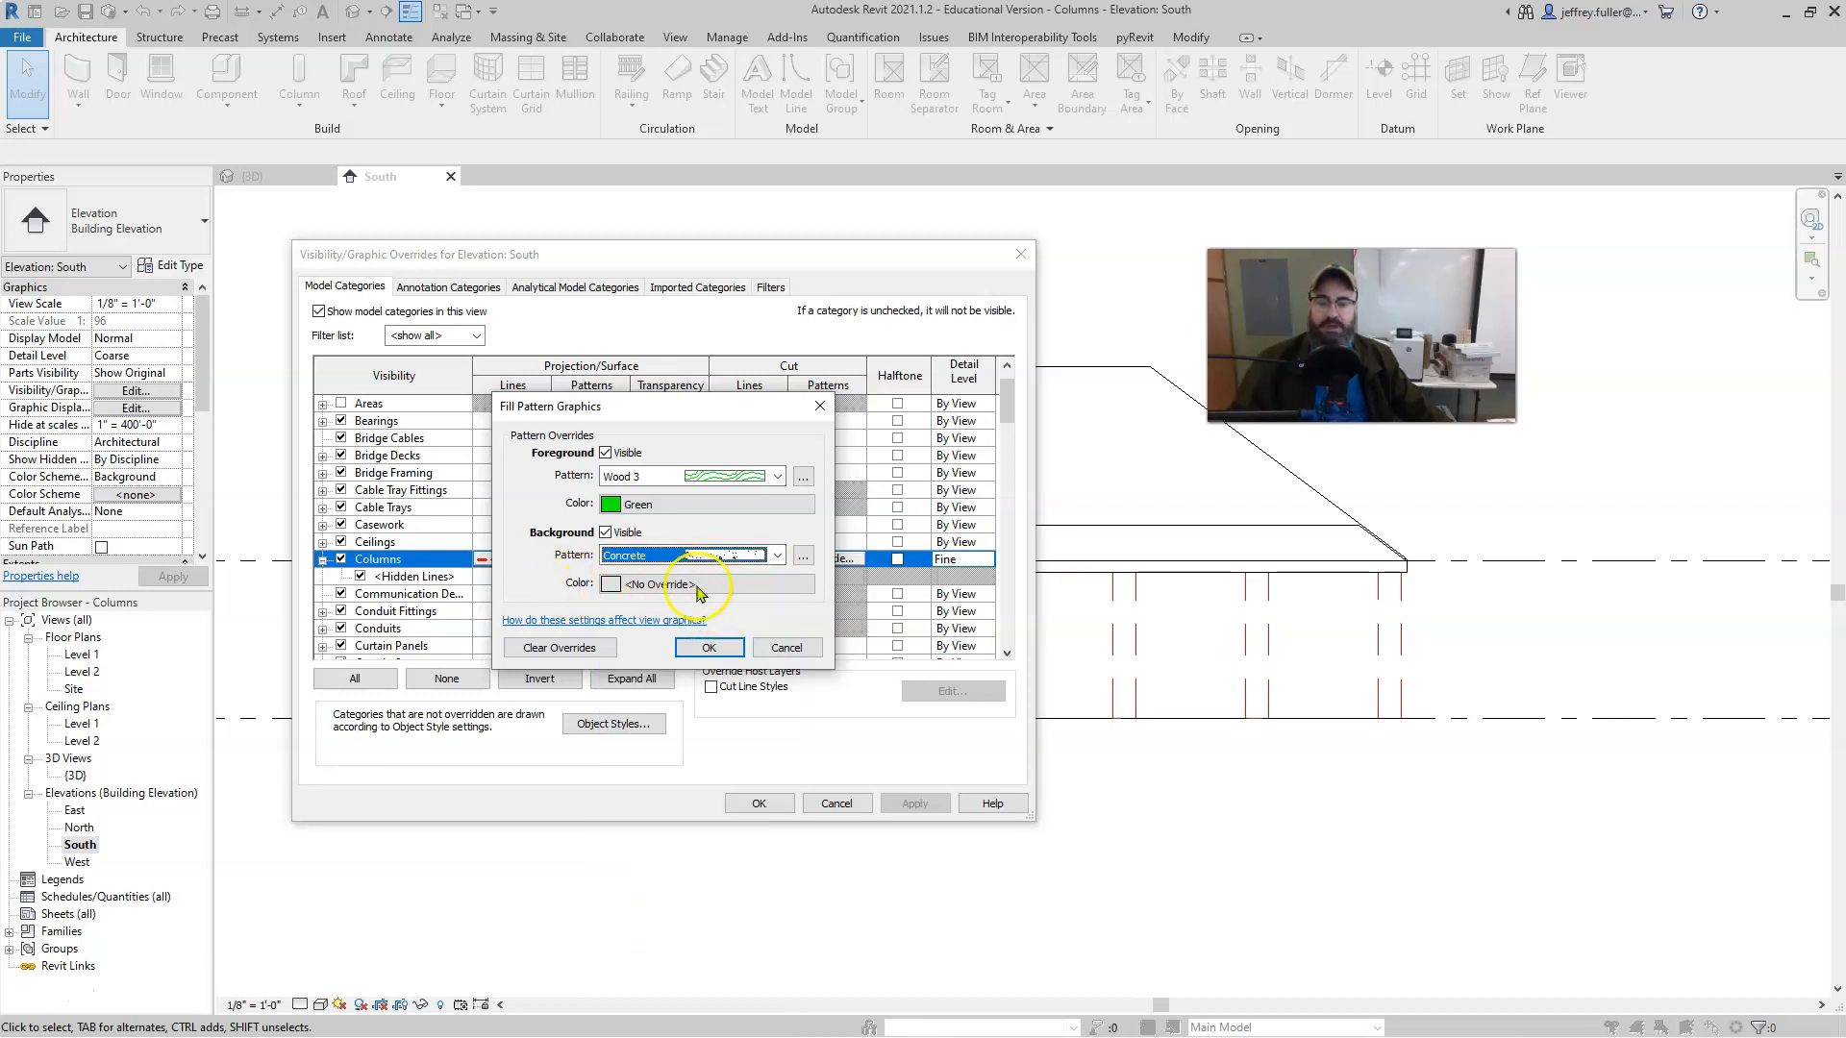
pyautogui.click(688, 587)
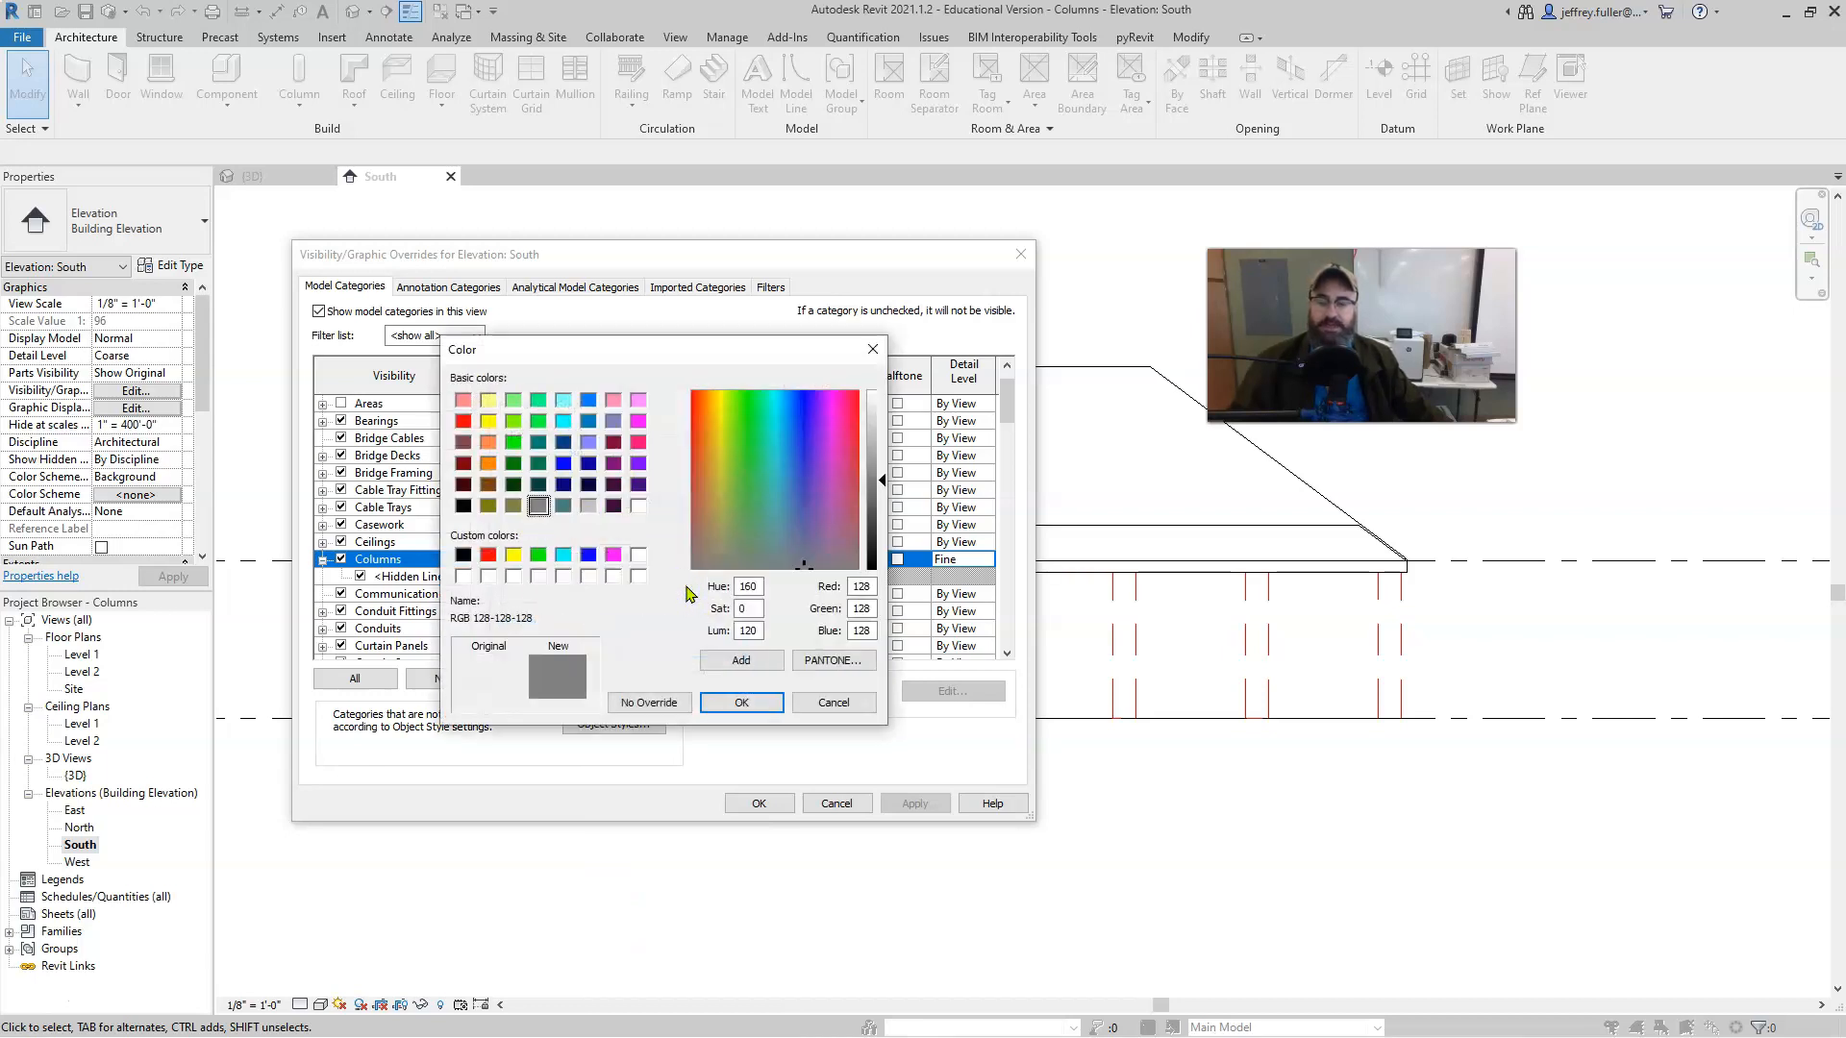
pyautogui.click(613, 554)
pyautogui.click(740, 702)
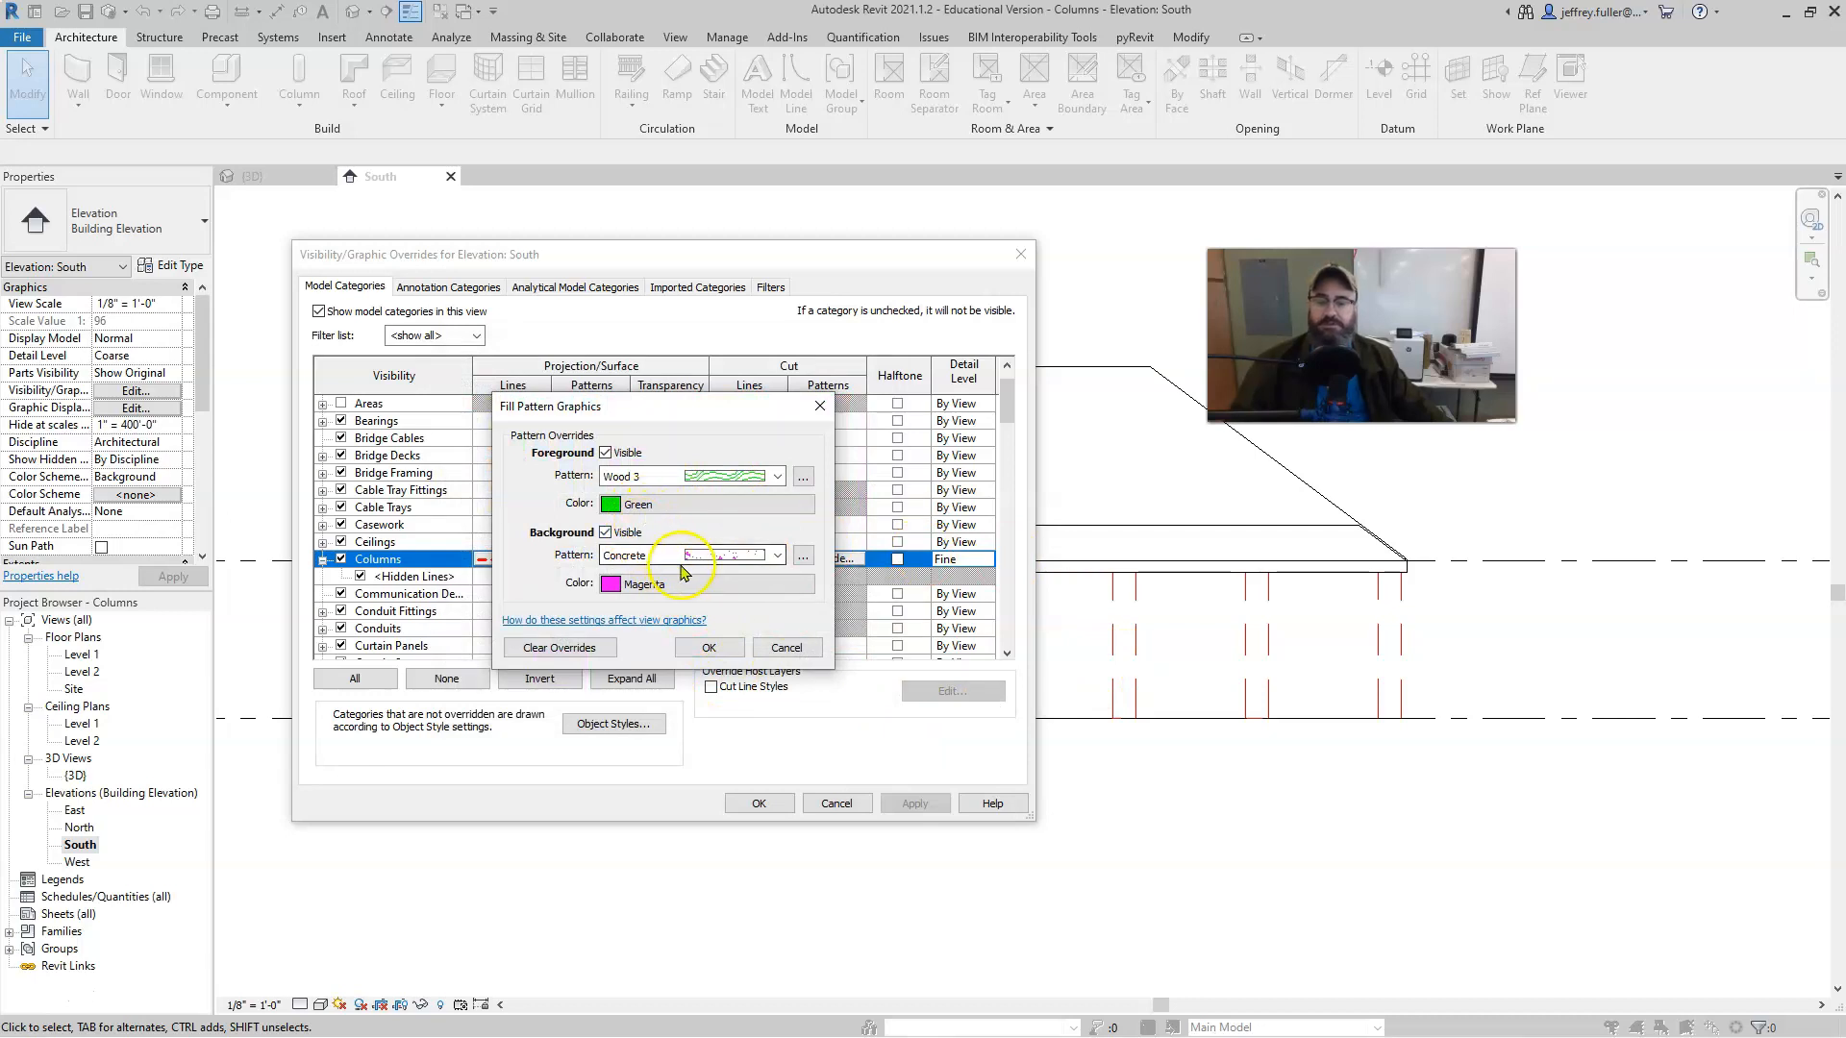
pyautogui.click(708, 647)
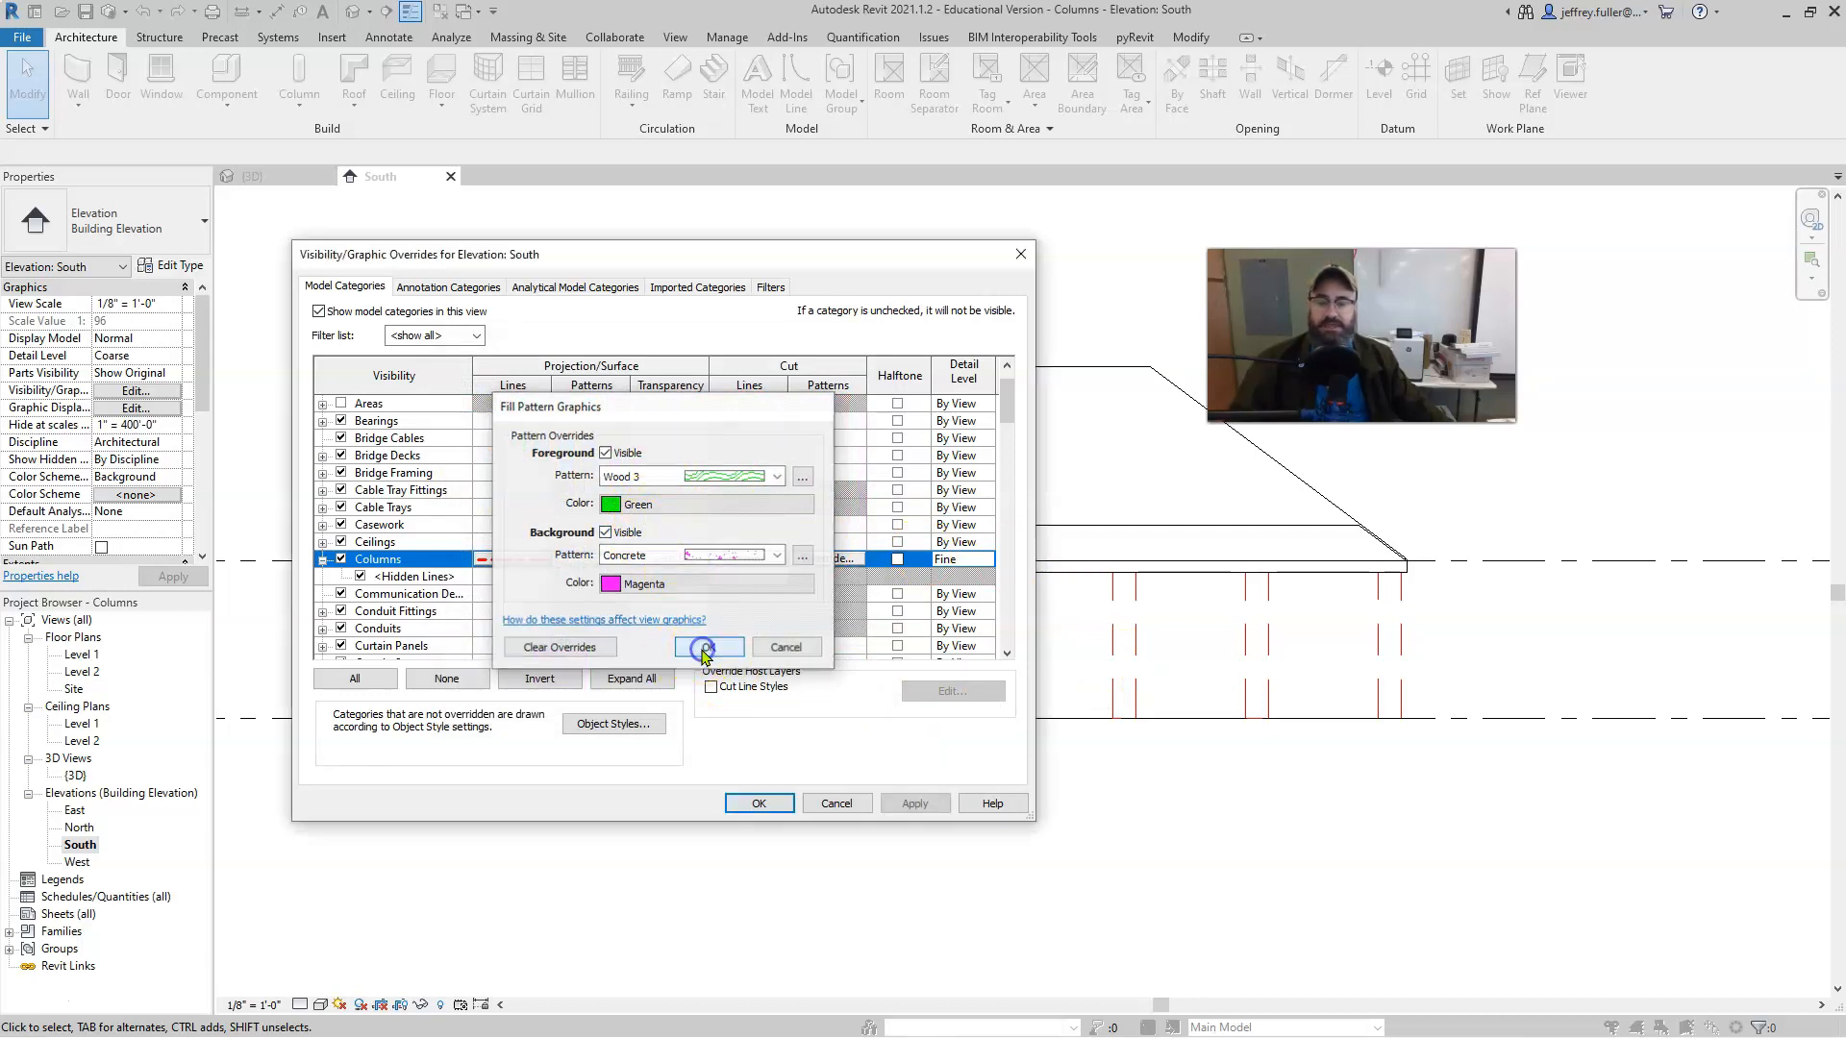
pyautogui.click(914, 804)
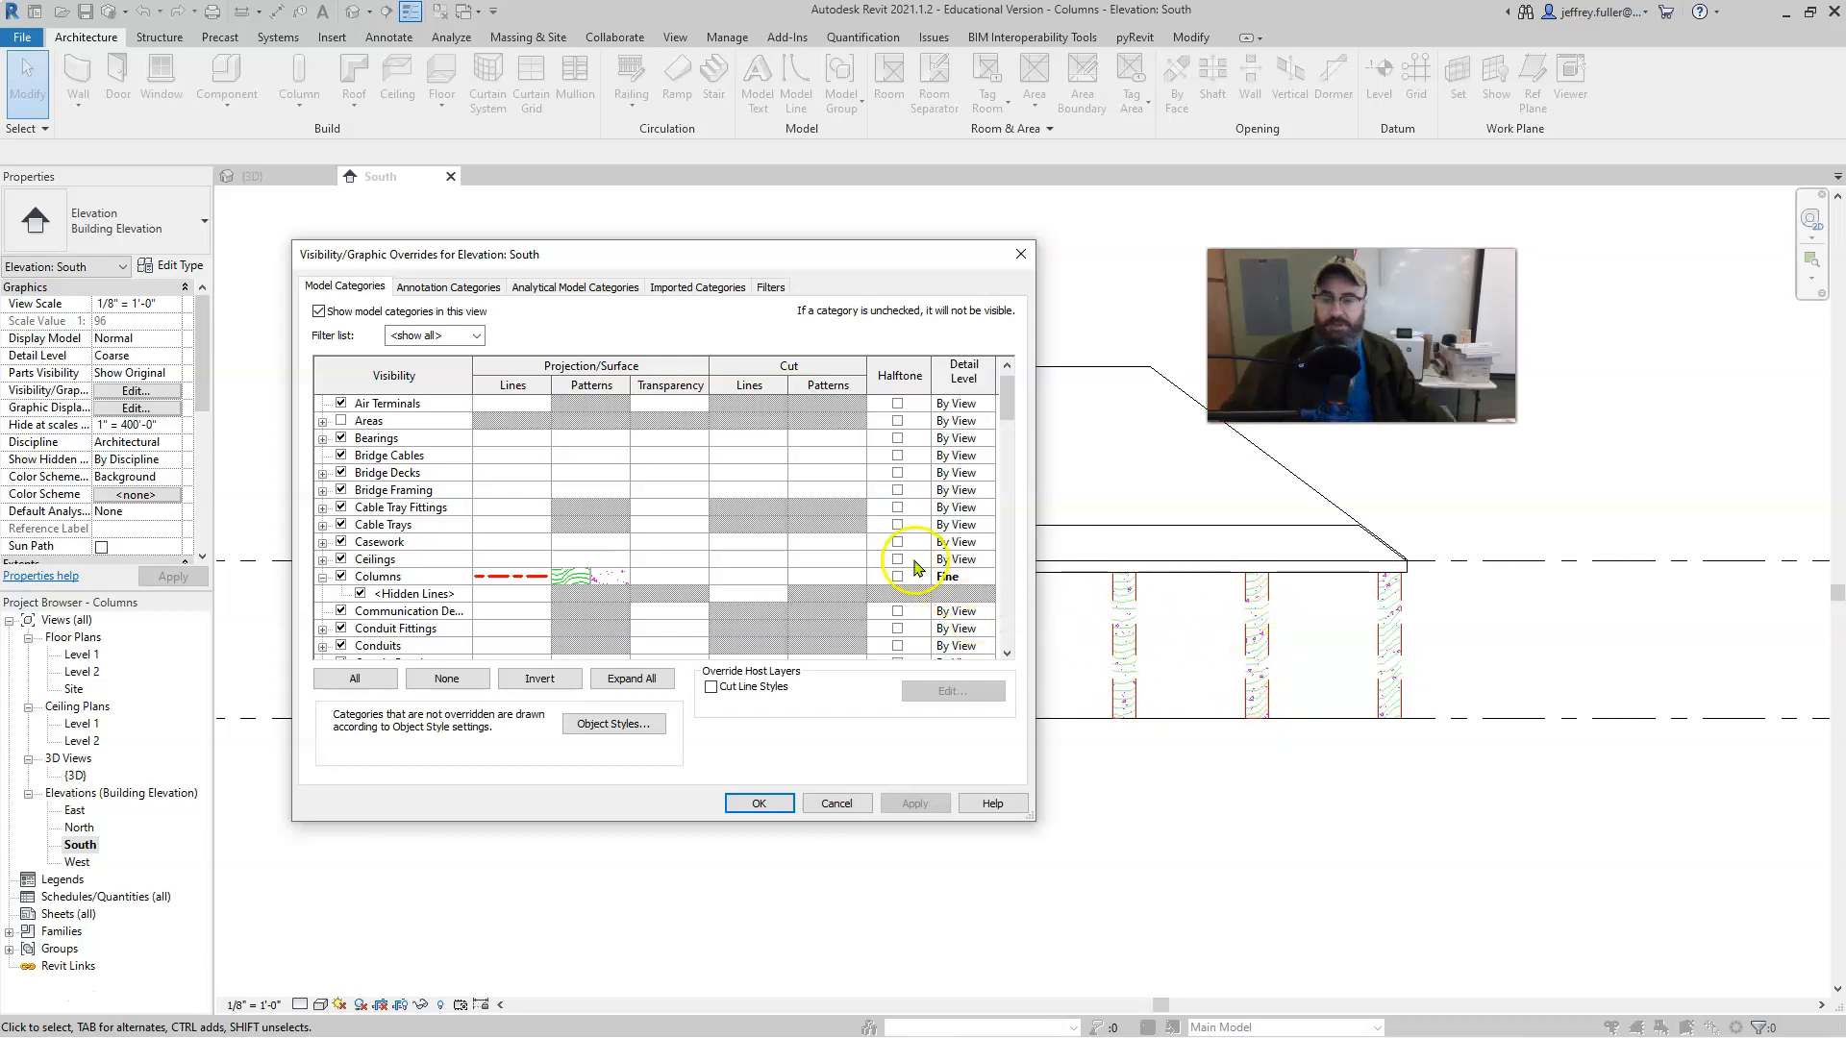
# Set the Columns category's surface transparency override to 73 and apply it to the elevation.
pyautogui.click(673, 576)
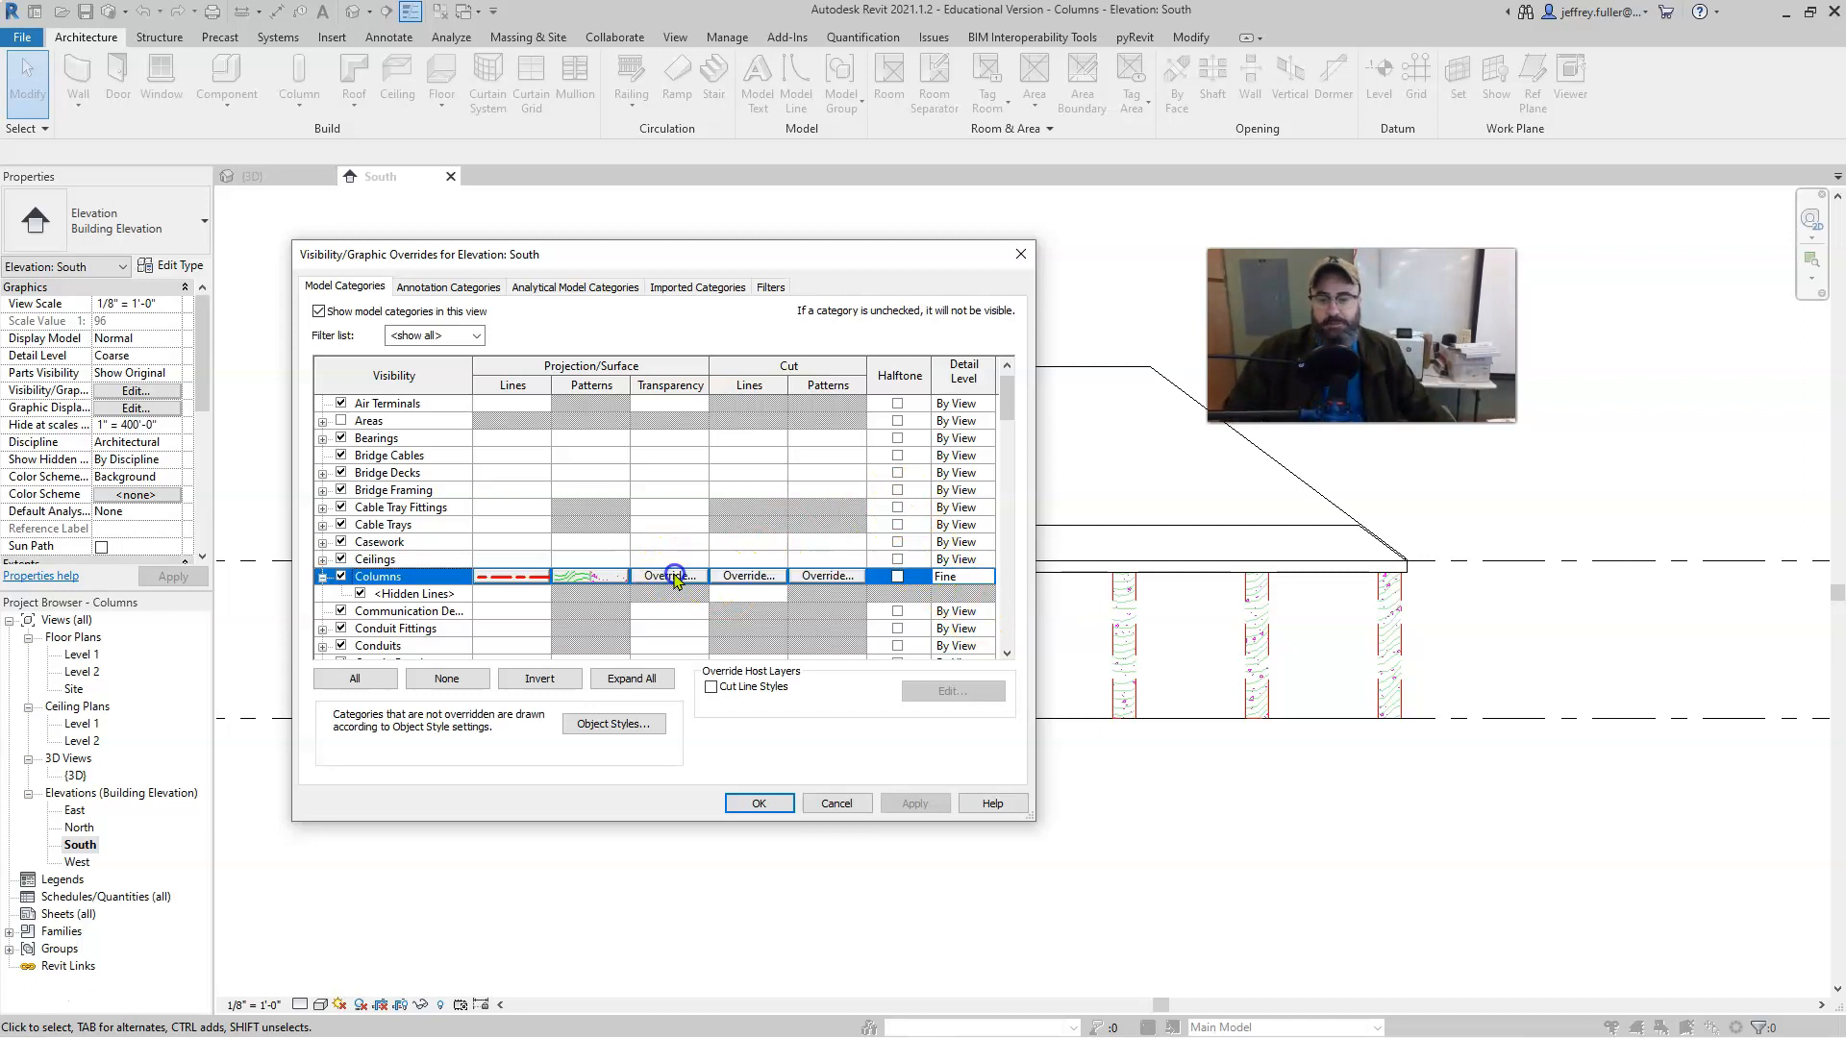
pyautogui.click(681, 576)
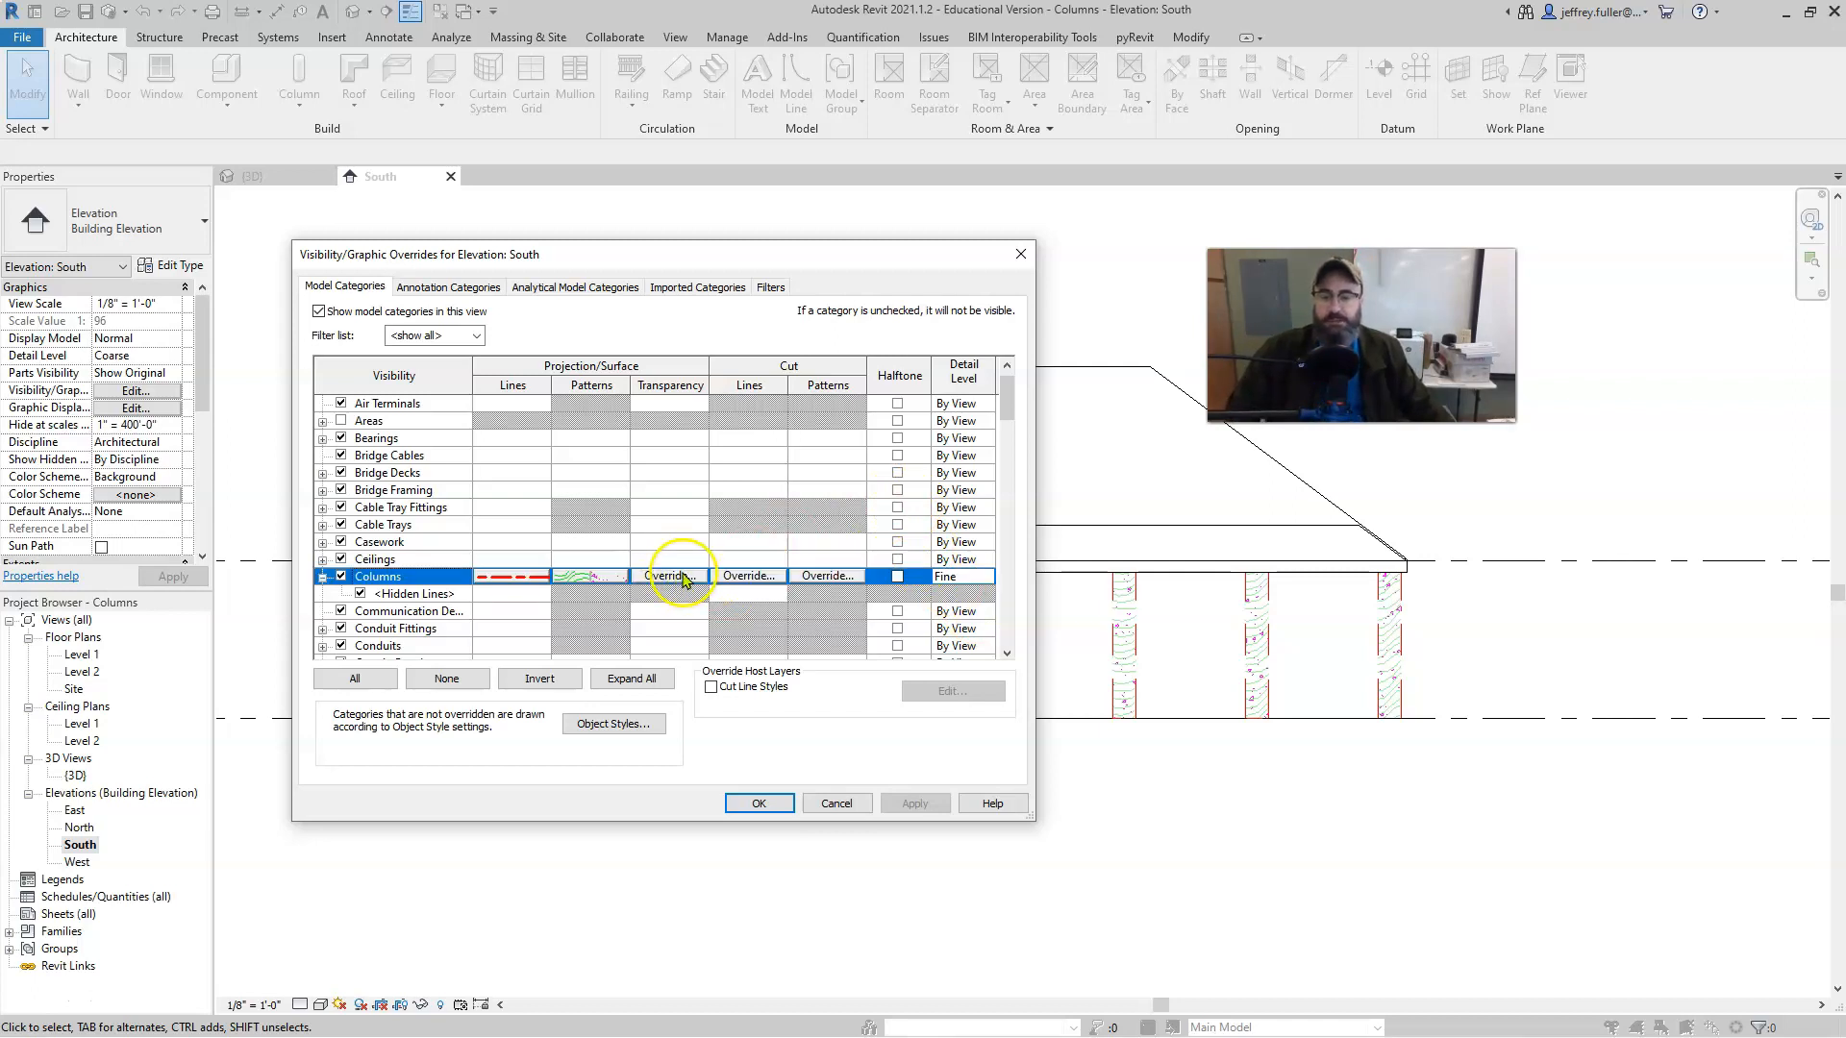
pyautogui.click(685, 580)
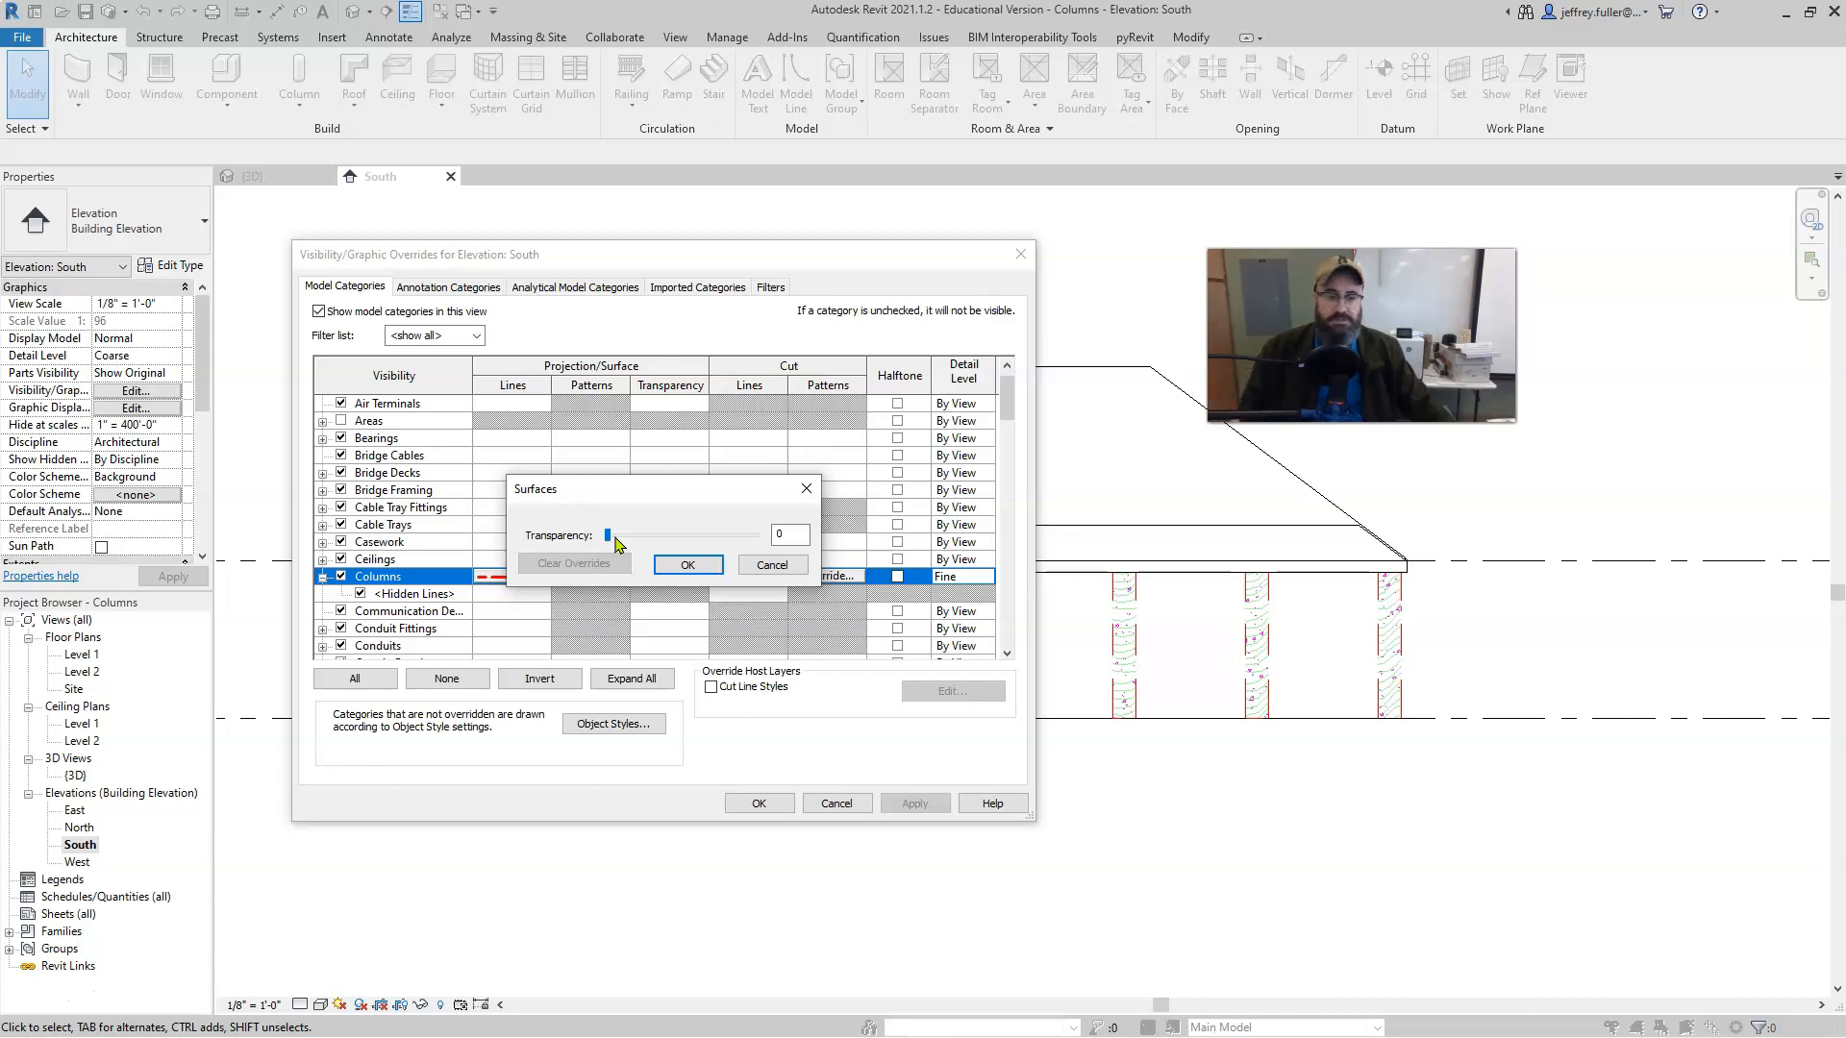
pyautogui.moveTo(609, 537); pyautogui.dragTo(719, 539)
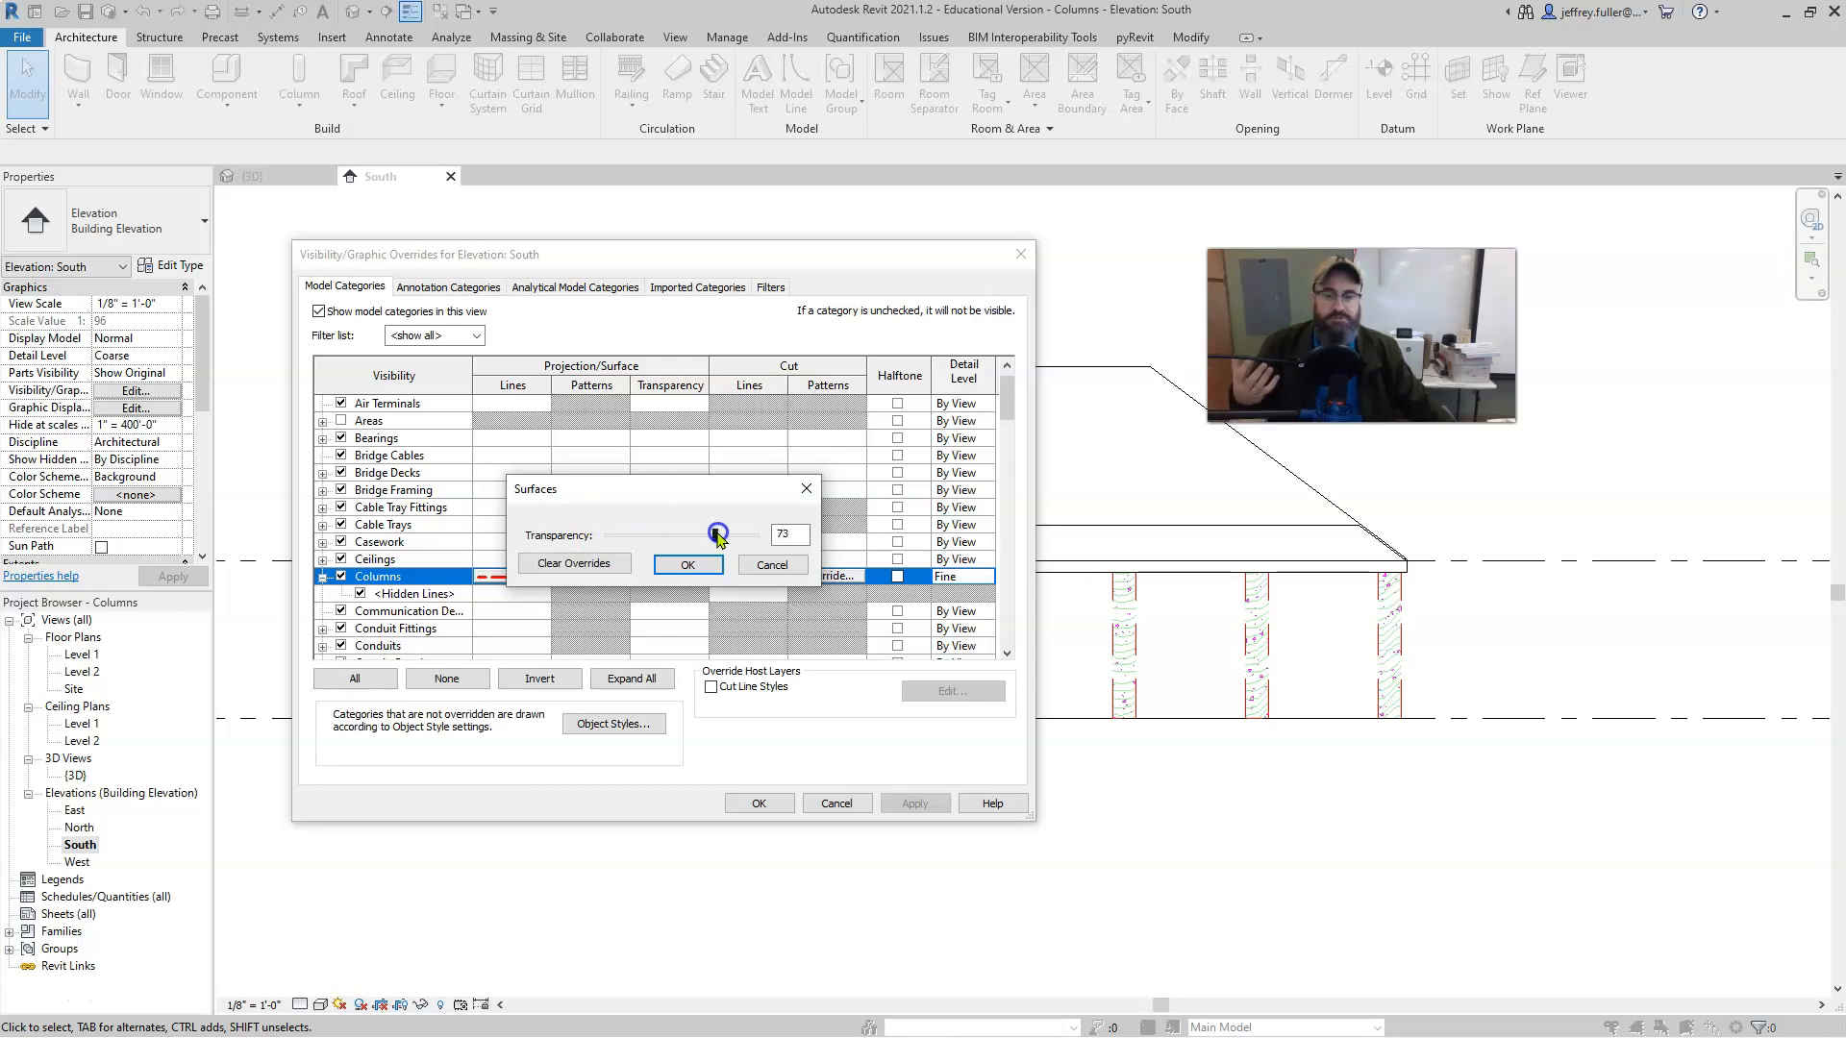
pyautogui.click(704, 565)
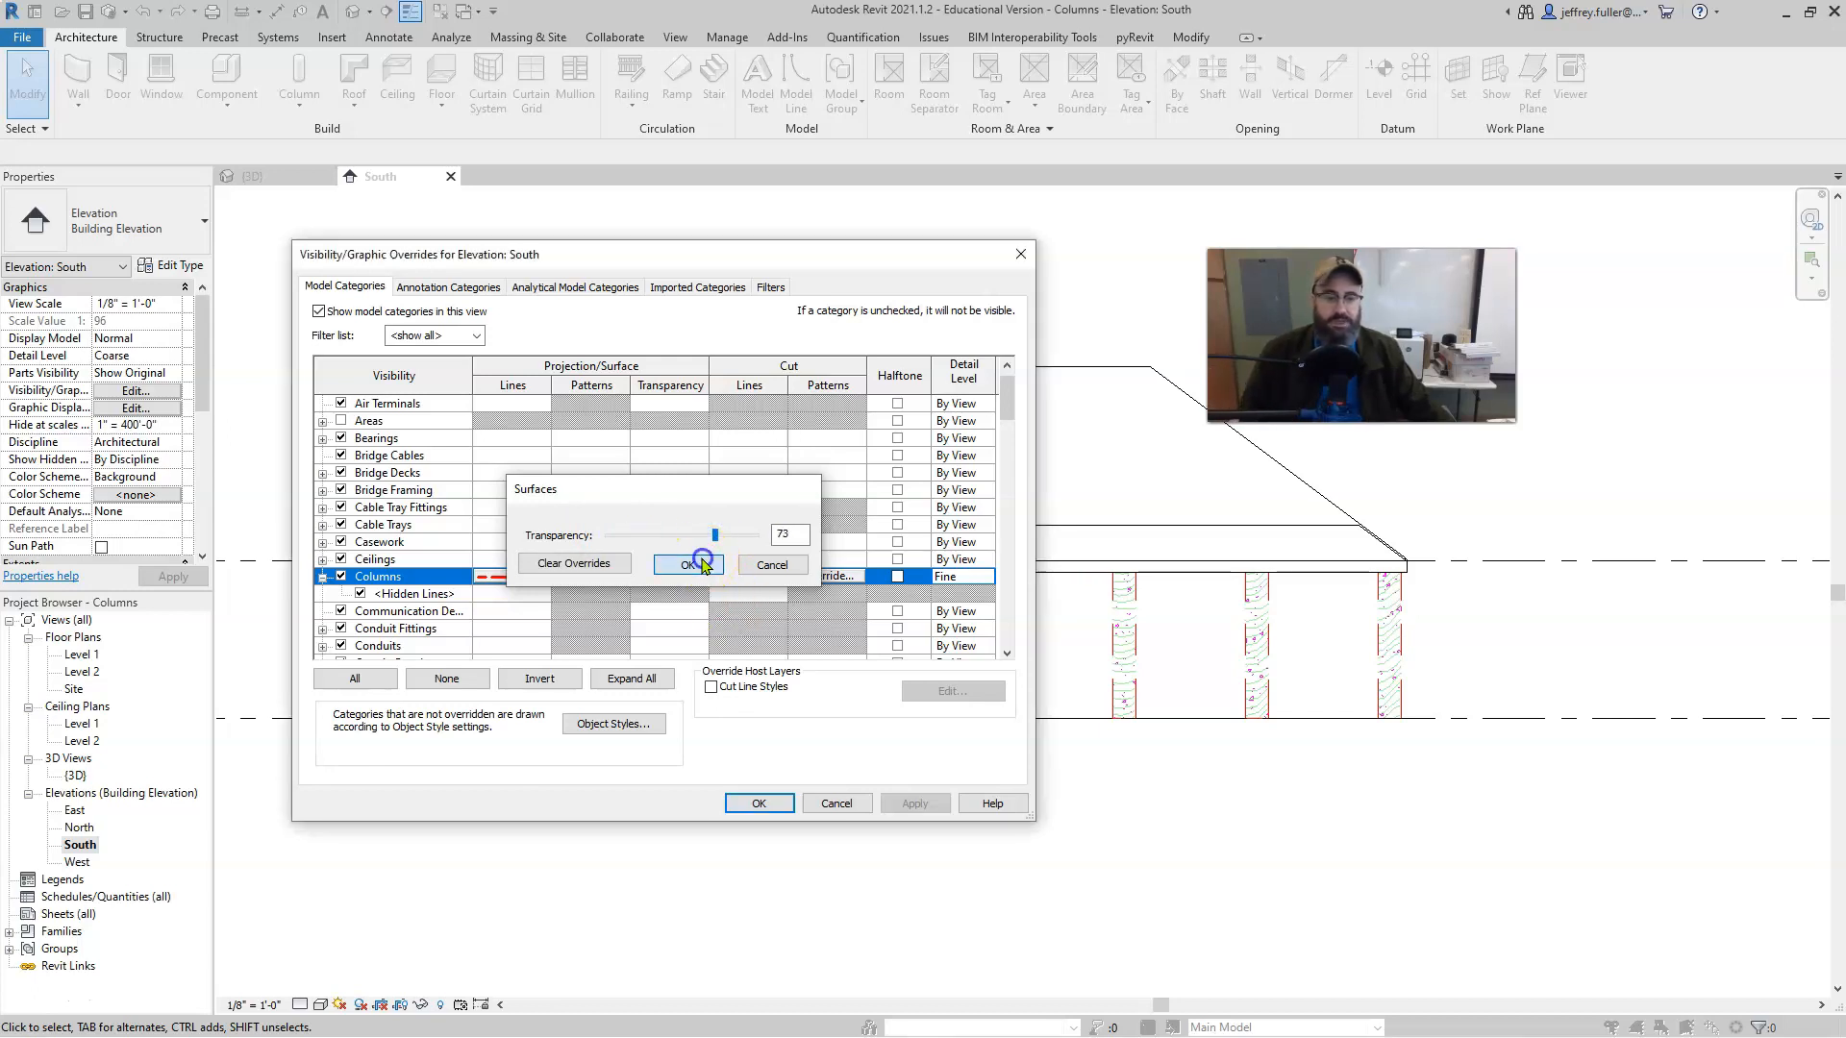
pyautogui.click(915, 803)
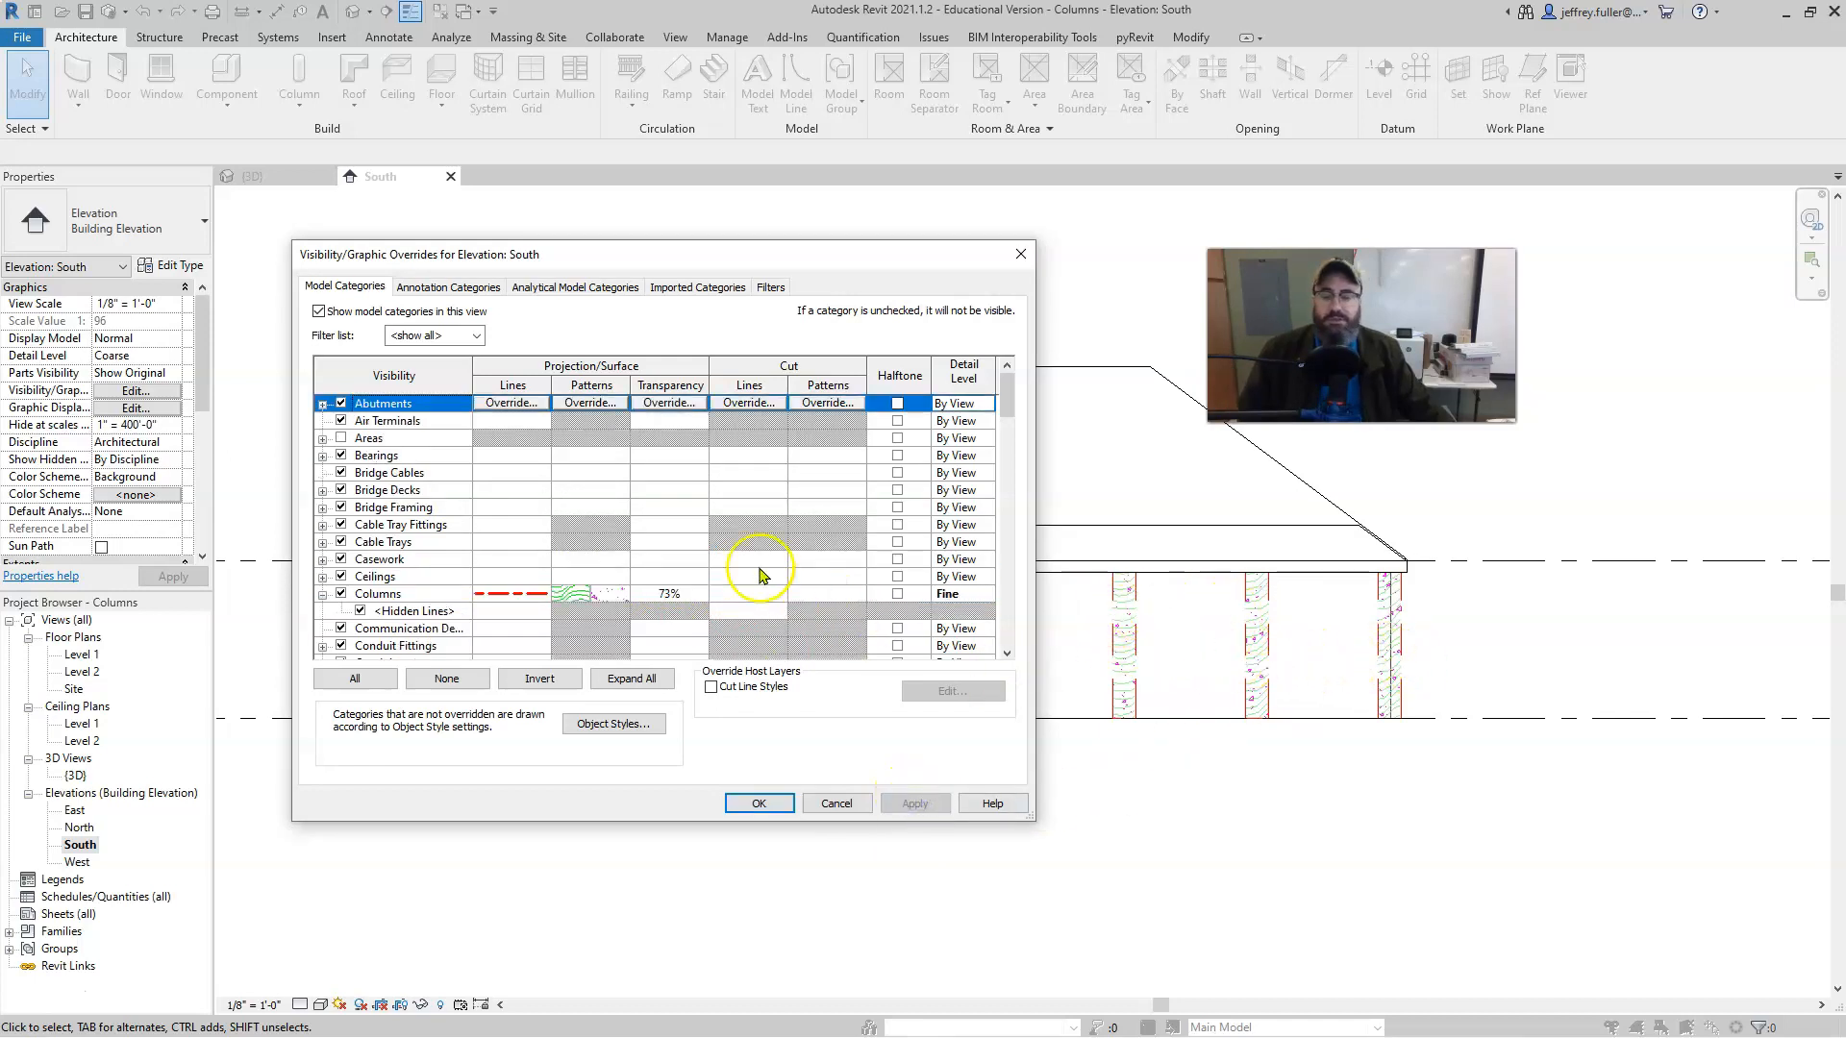
# Raise the Columns category's surface transparency override to 100 and apply it.
pyautogui.click(712, 596)
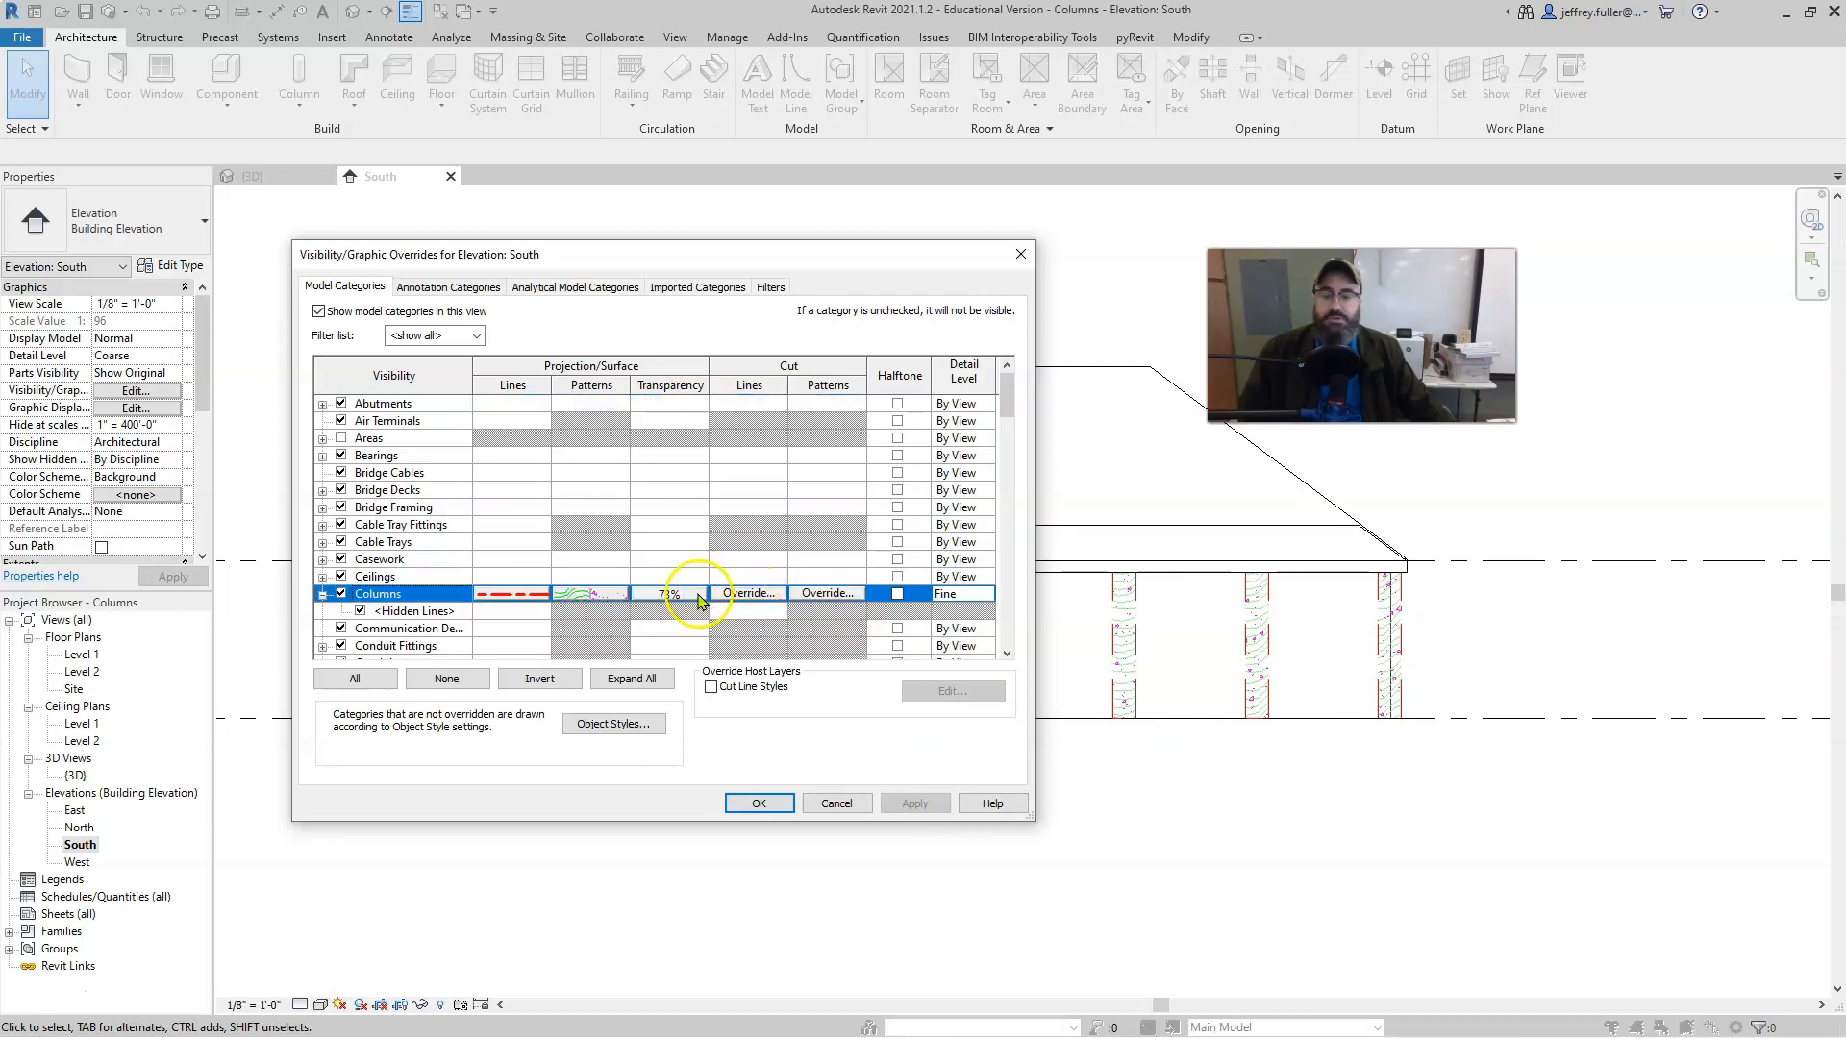
pyautogui.click(700, 596)
pyautogui.moveTo(725, 535); pyautogui.dragTo(765, 541)
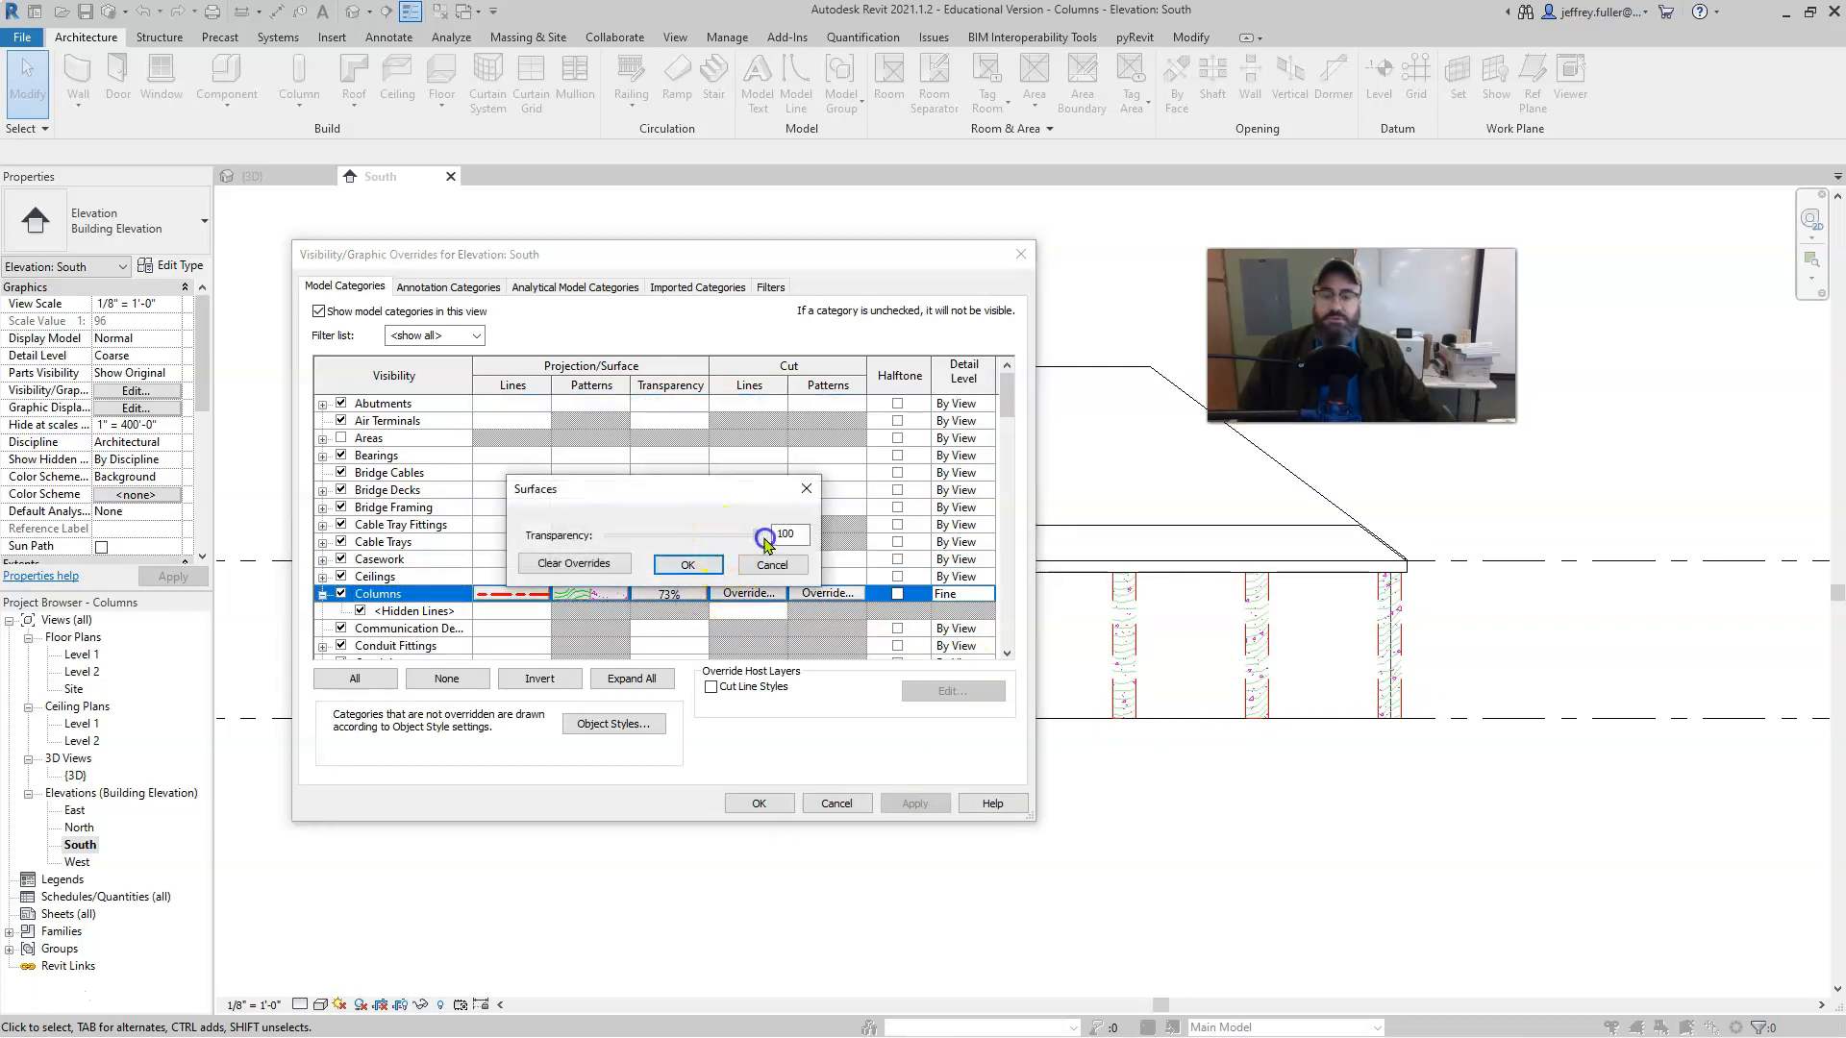
pyautogui.click(687, 564)
pyautogui.click(896, 801)
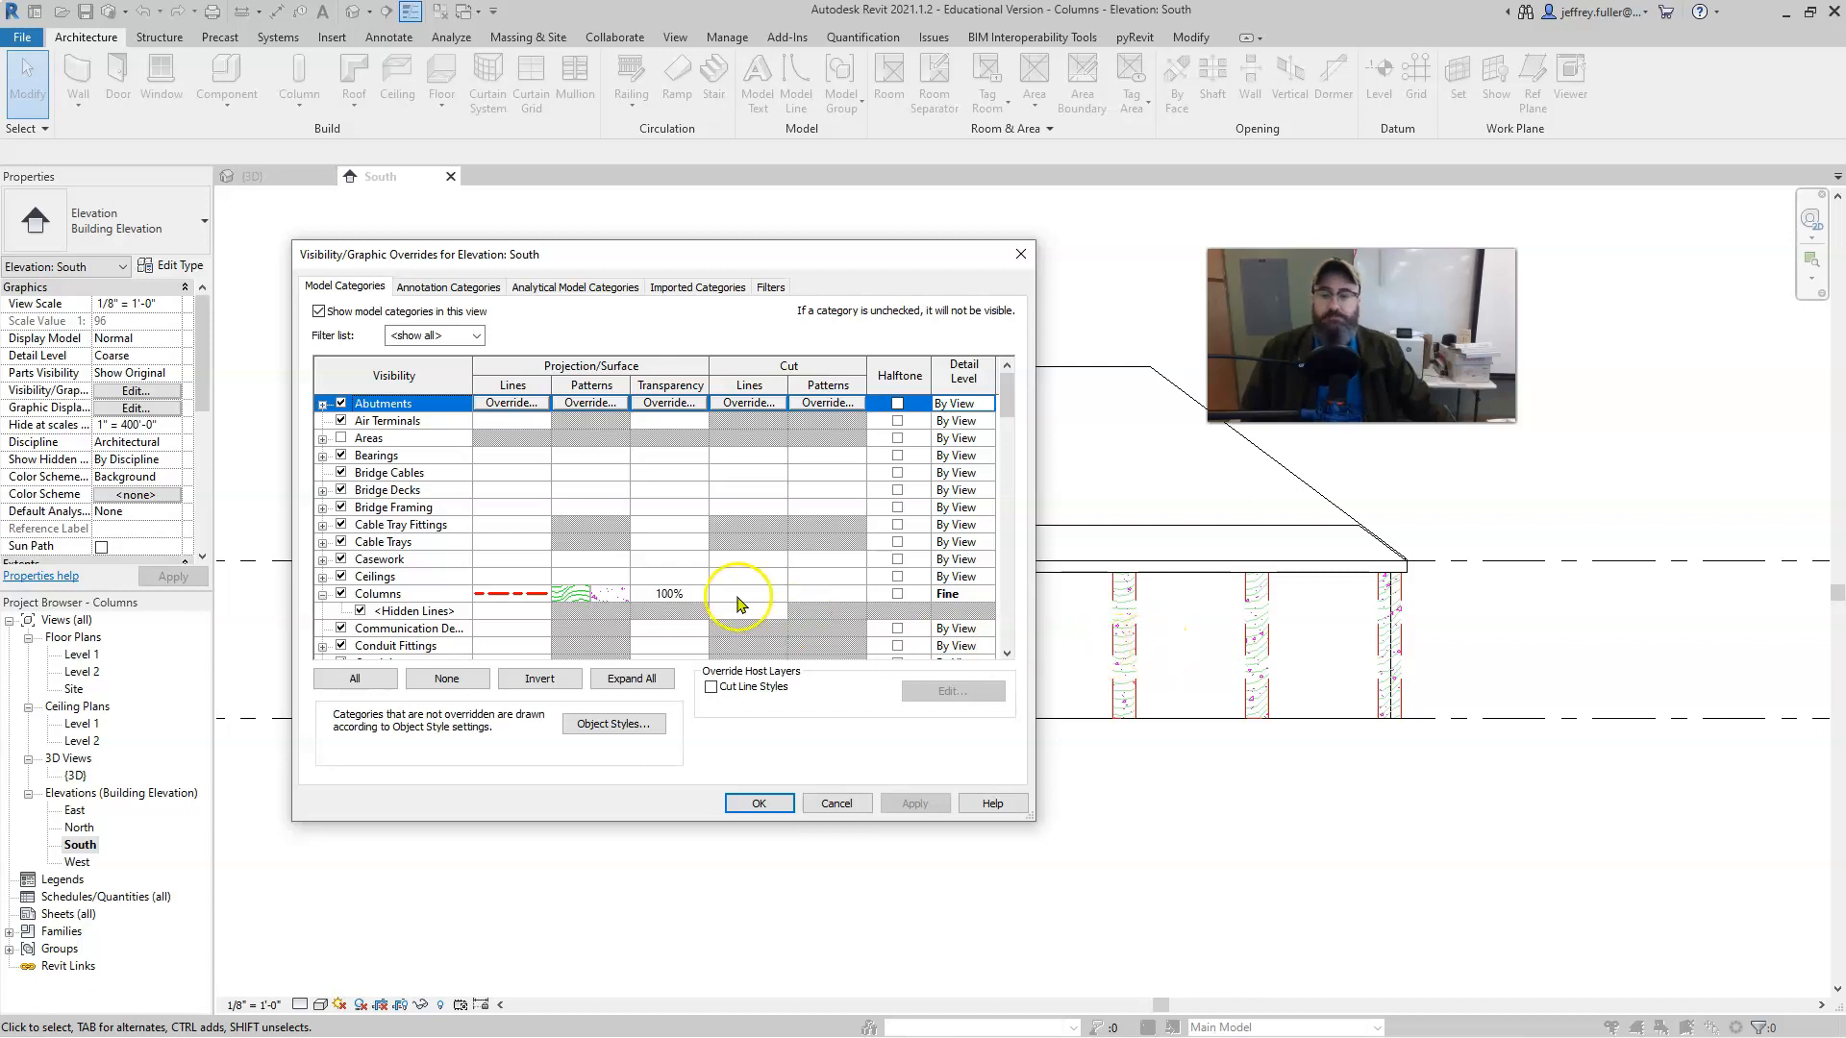
# Clear the surface transparency and surface fill pattern overrides of the Columns category.
pyautogui.click(694, 597)
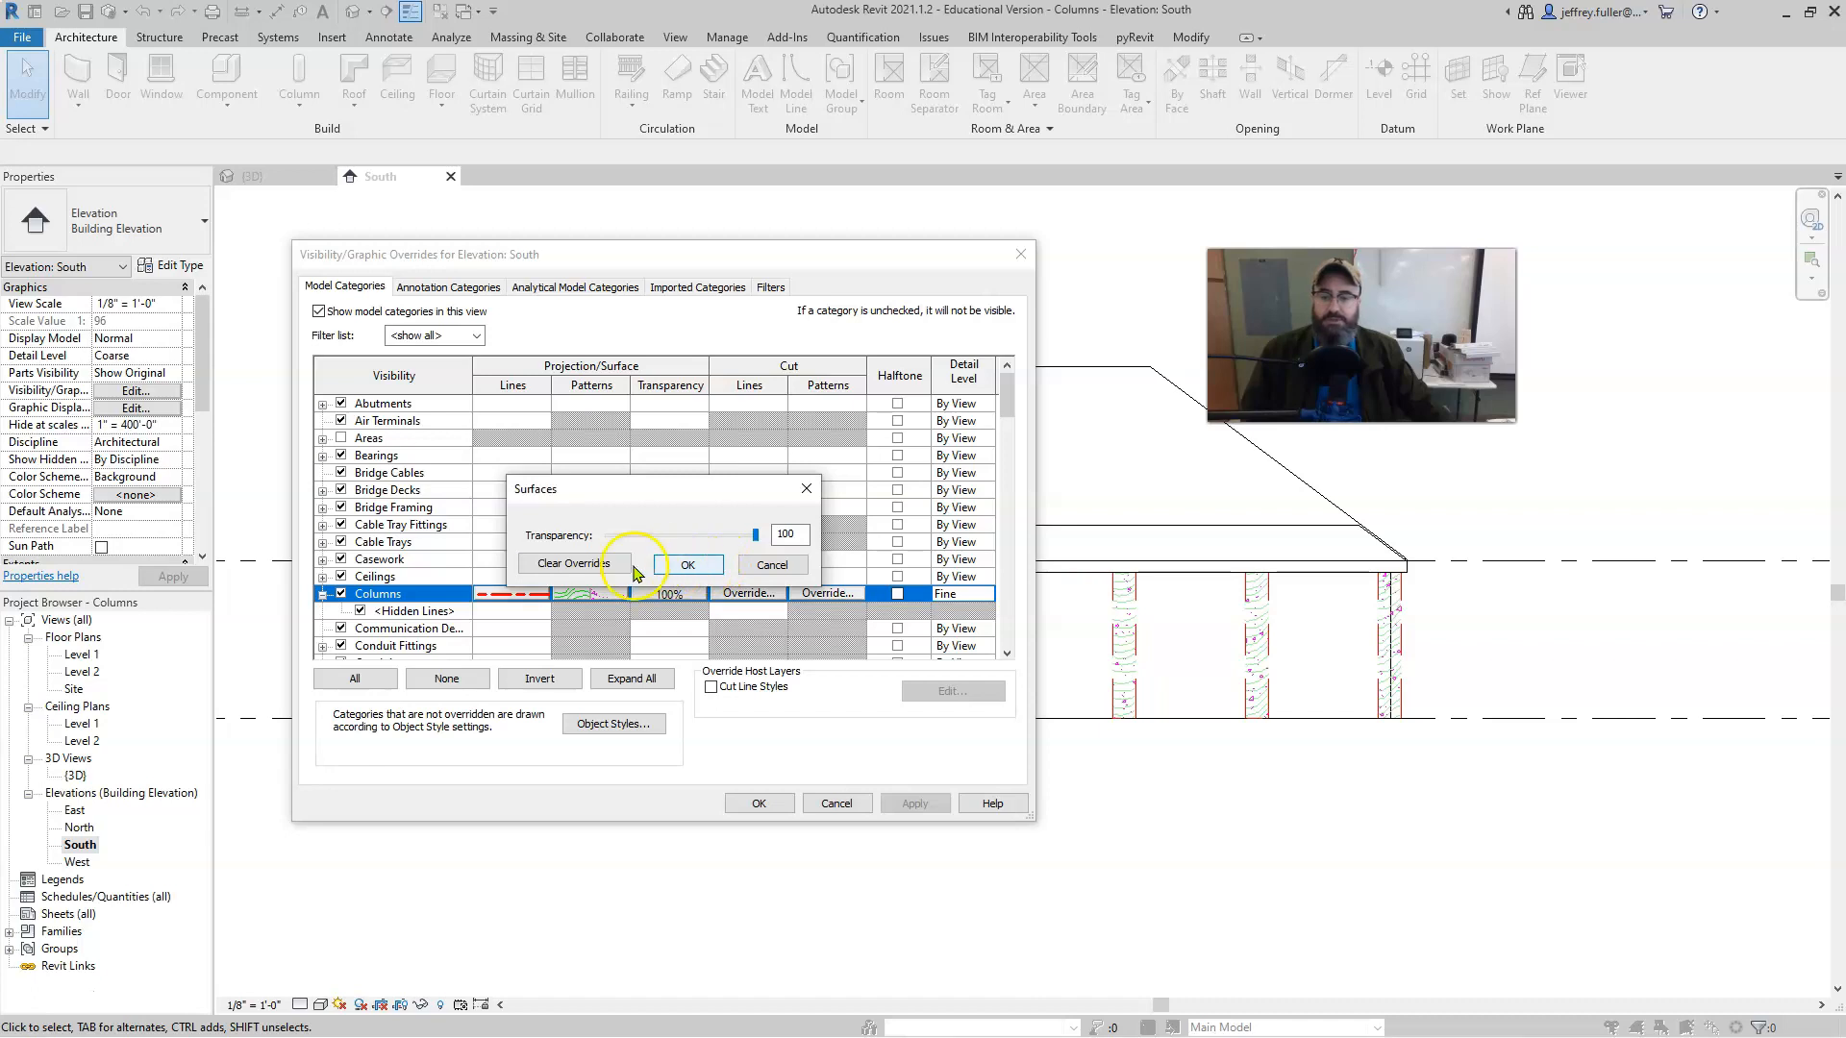
pyautogui.click(598, 564)
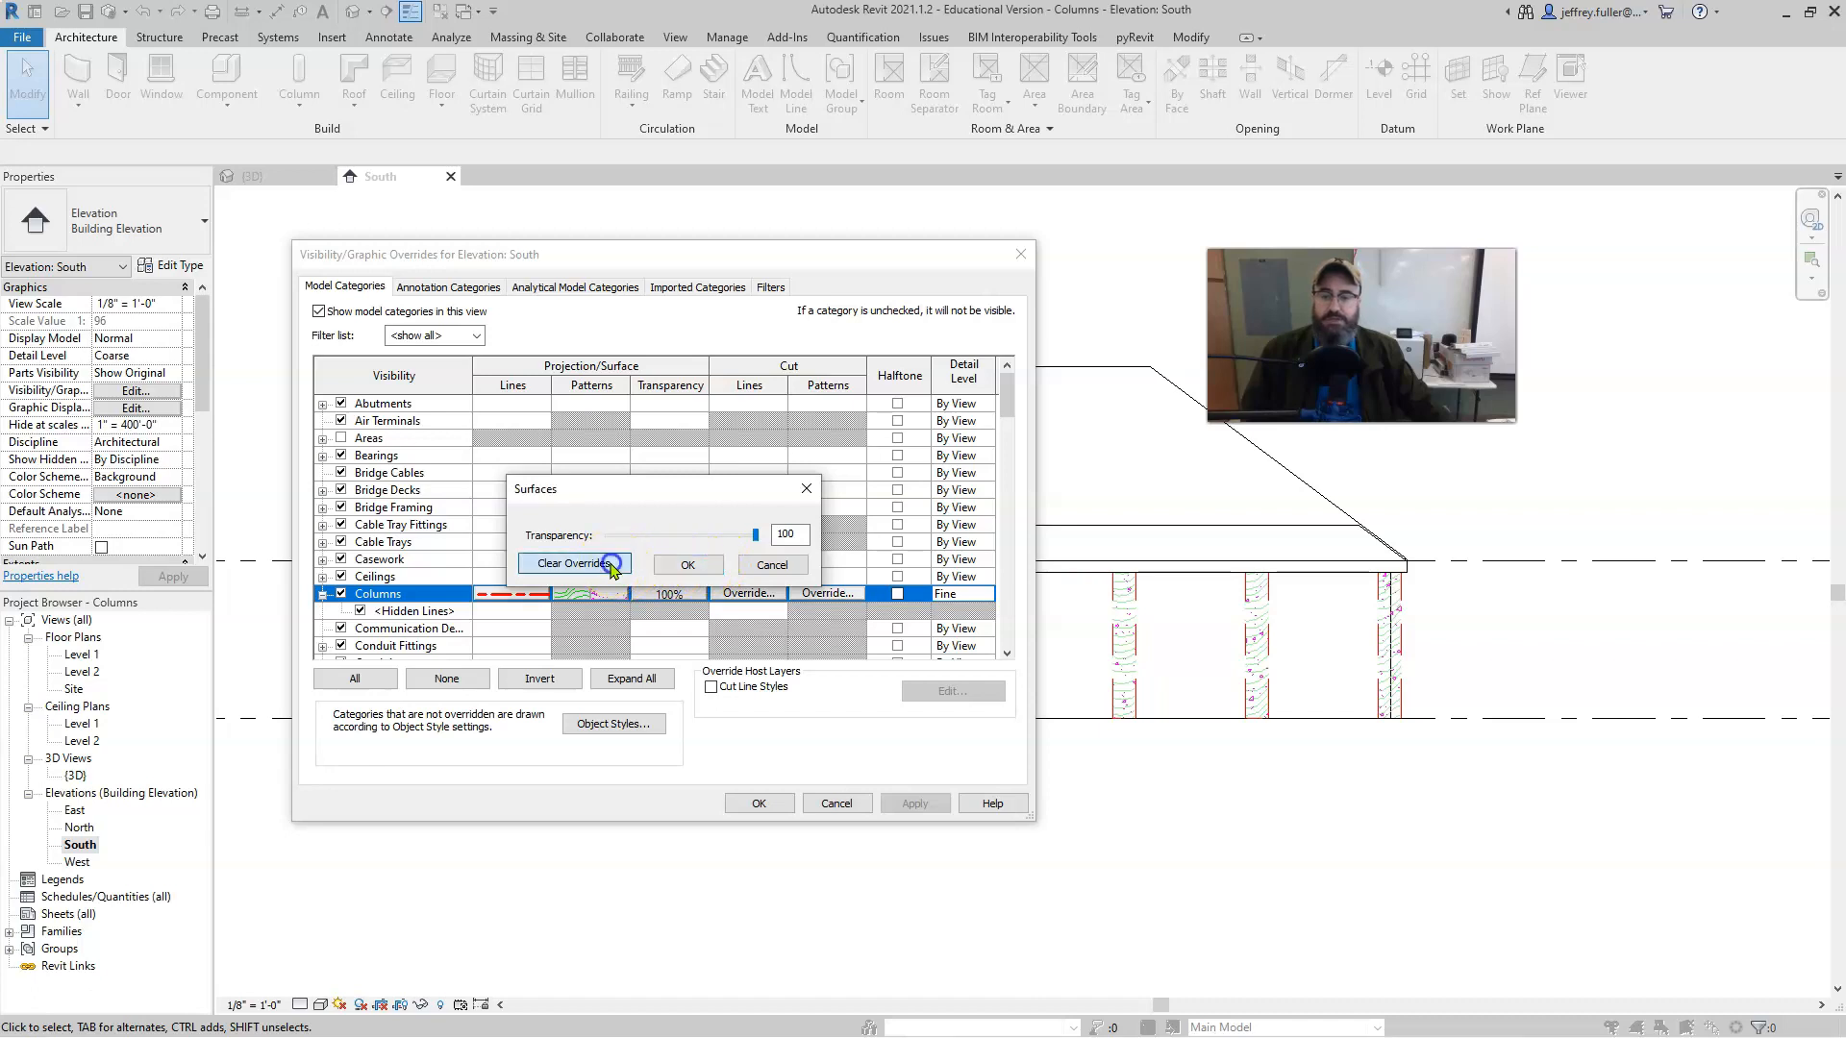
pyautogui.click(683, 564)
pyautogui.click(594, 595)
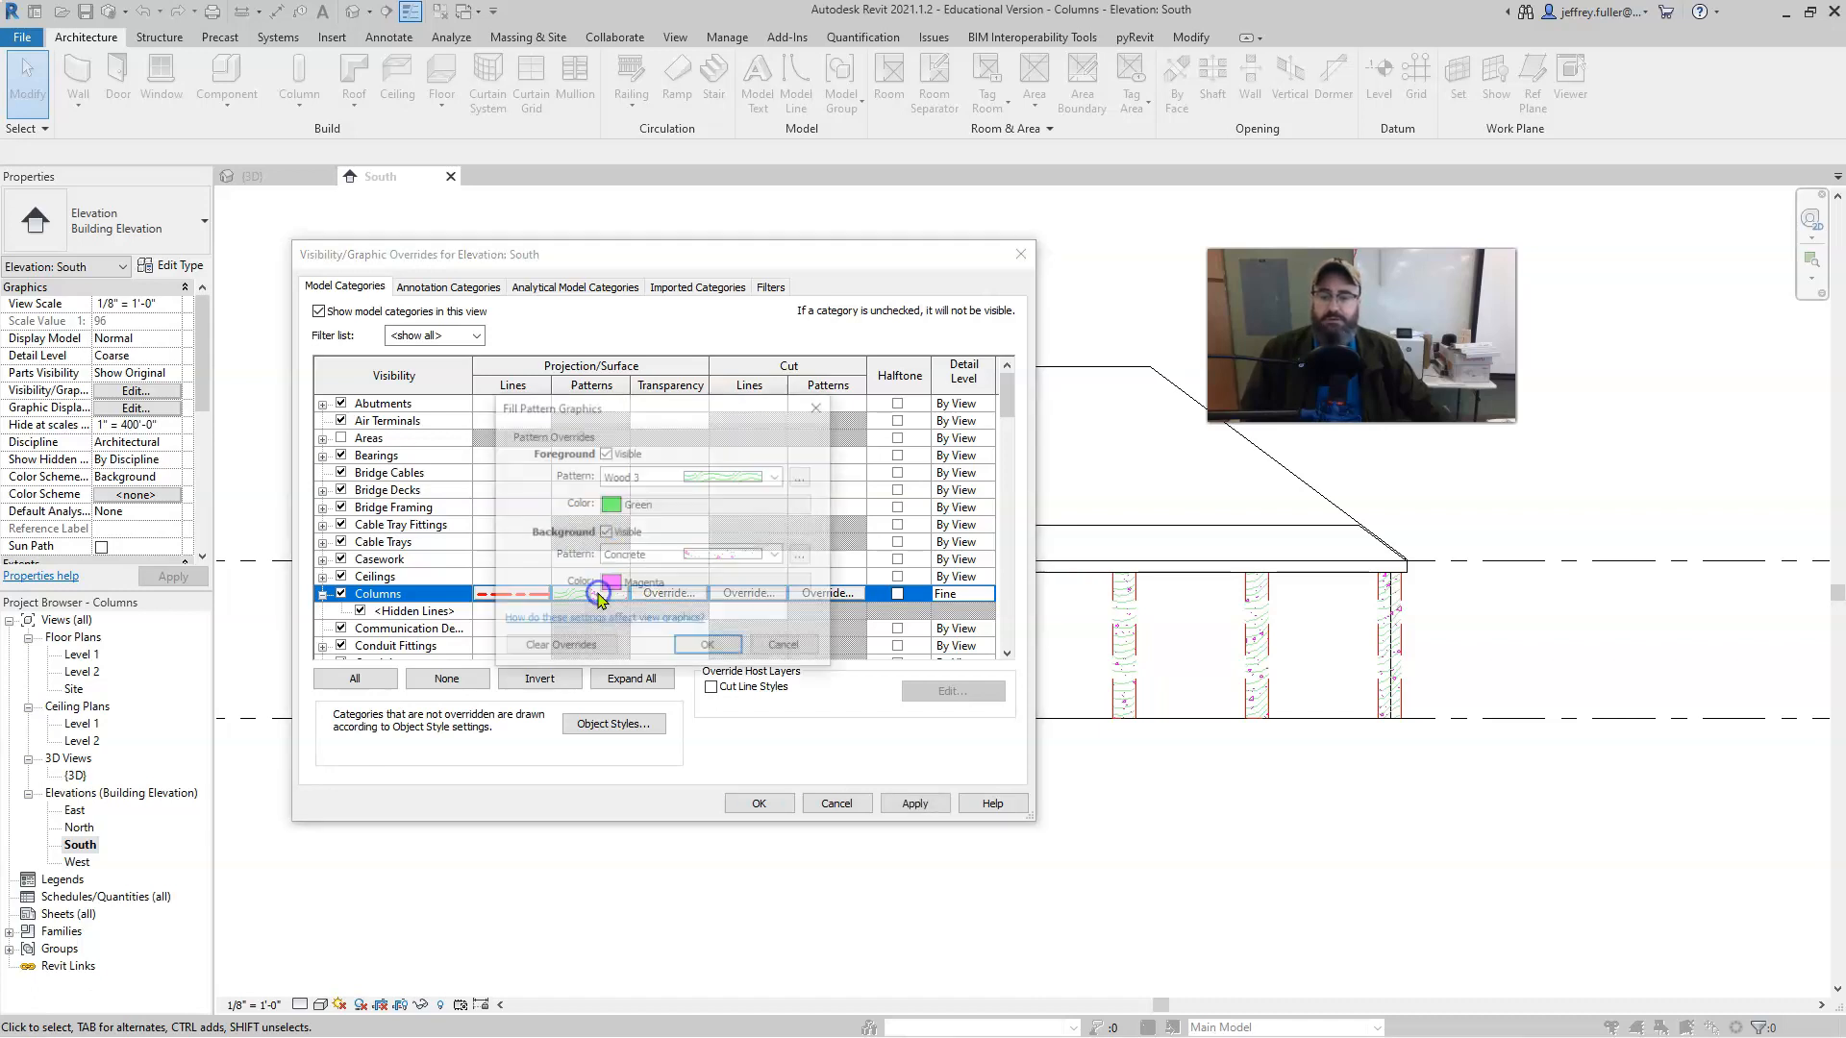
pyautogui.click(577, 645)
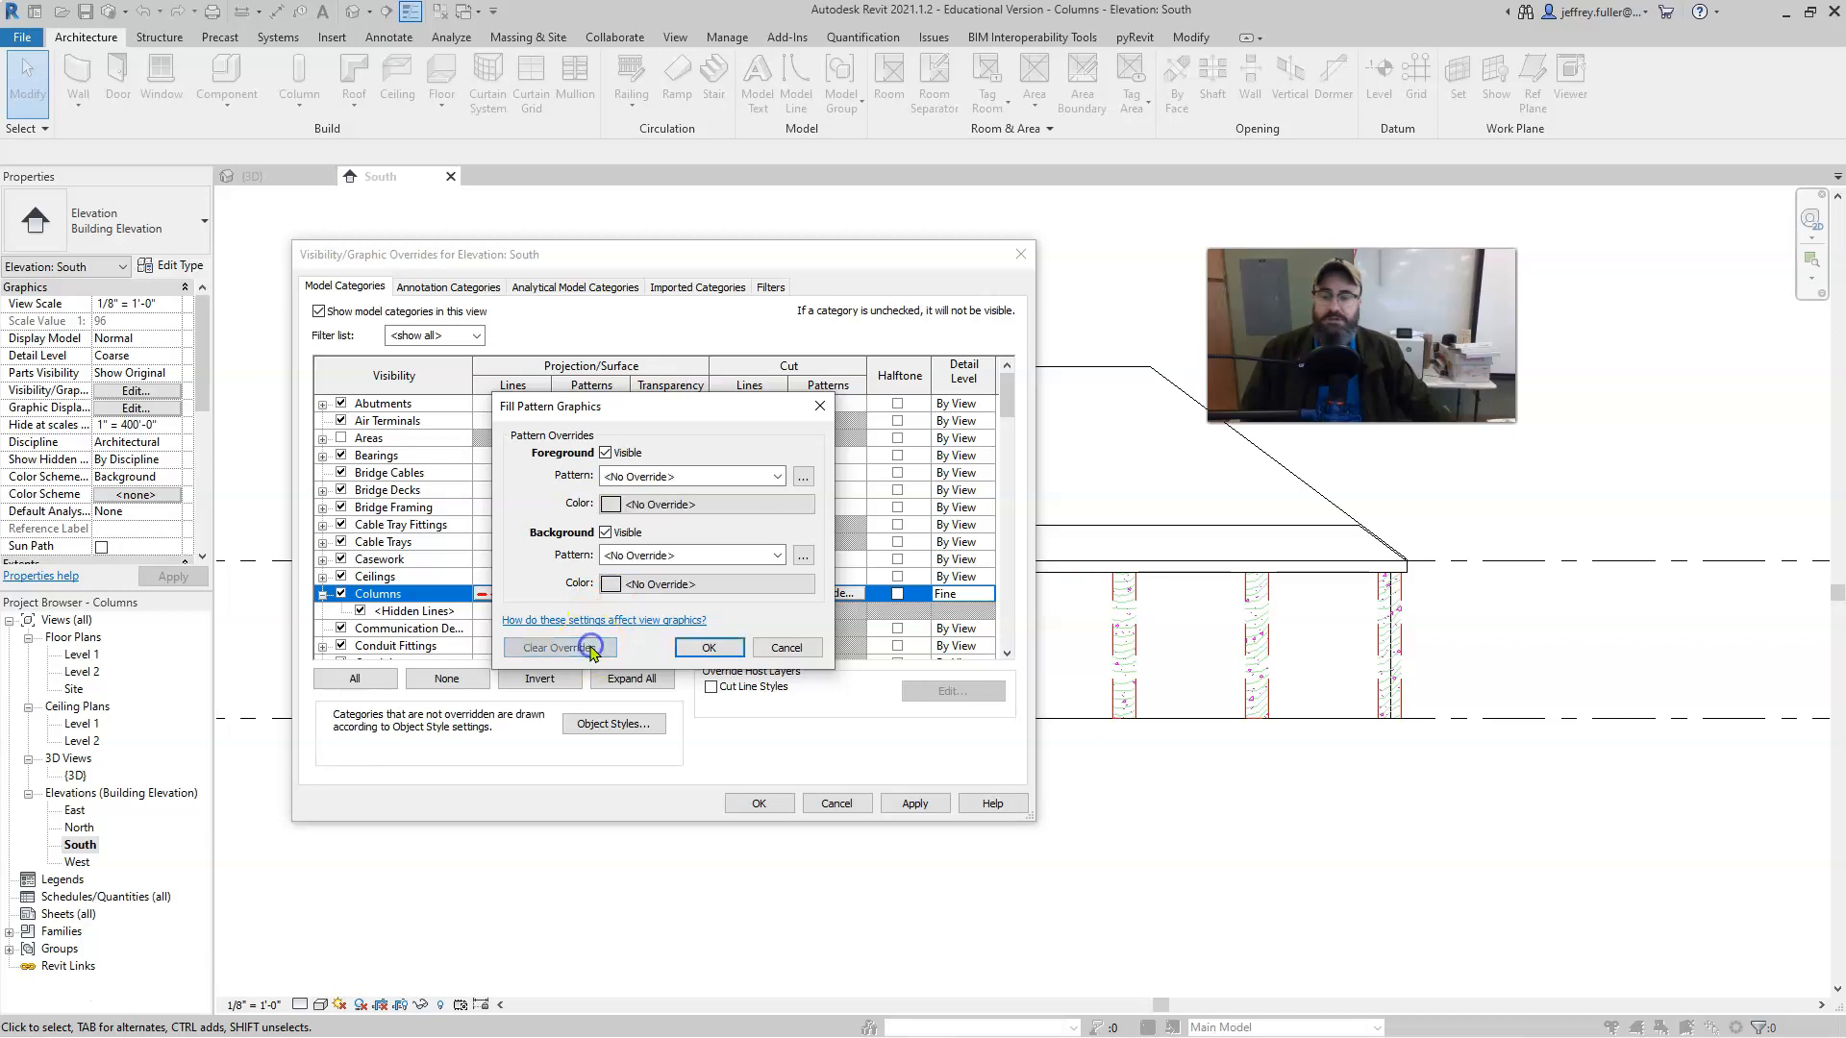
pyautogui.click(678, 654)
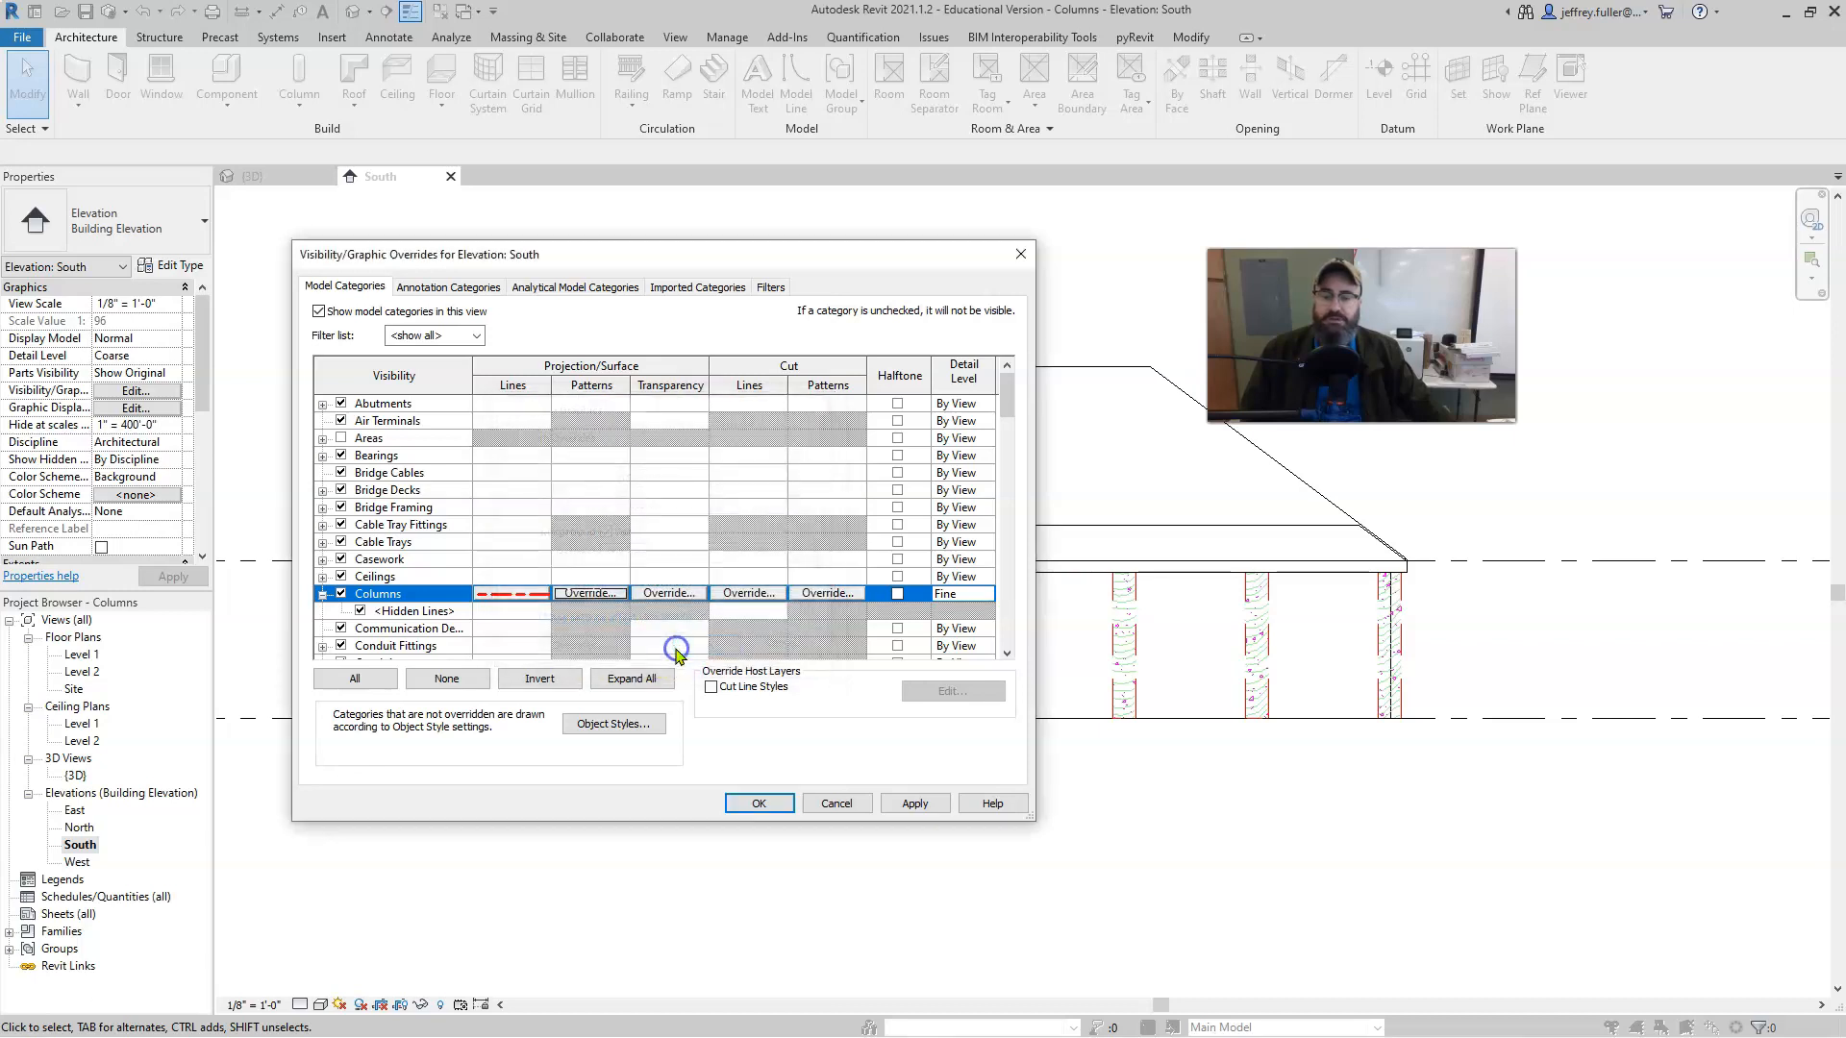
# Clear the projection line overrides of the Columns category and apply the cleared overrides to the view.
pyautogui.click(517, 596)
pyautogui.click(580, 610)
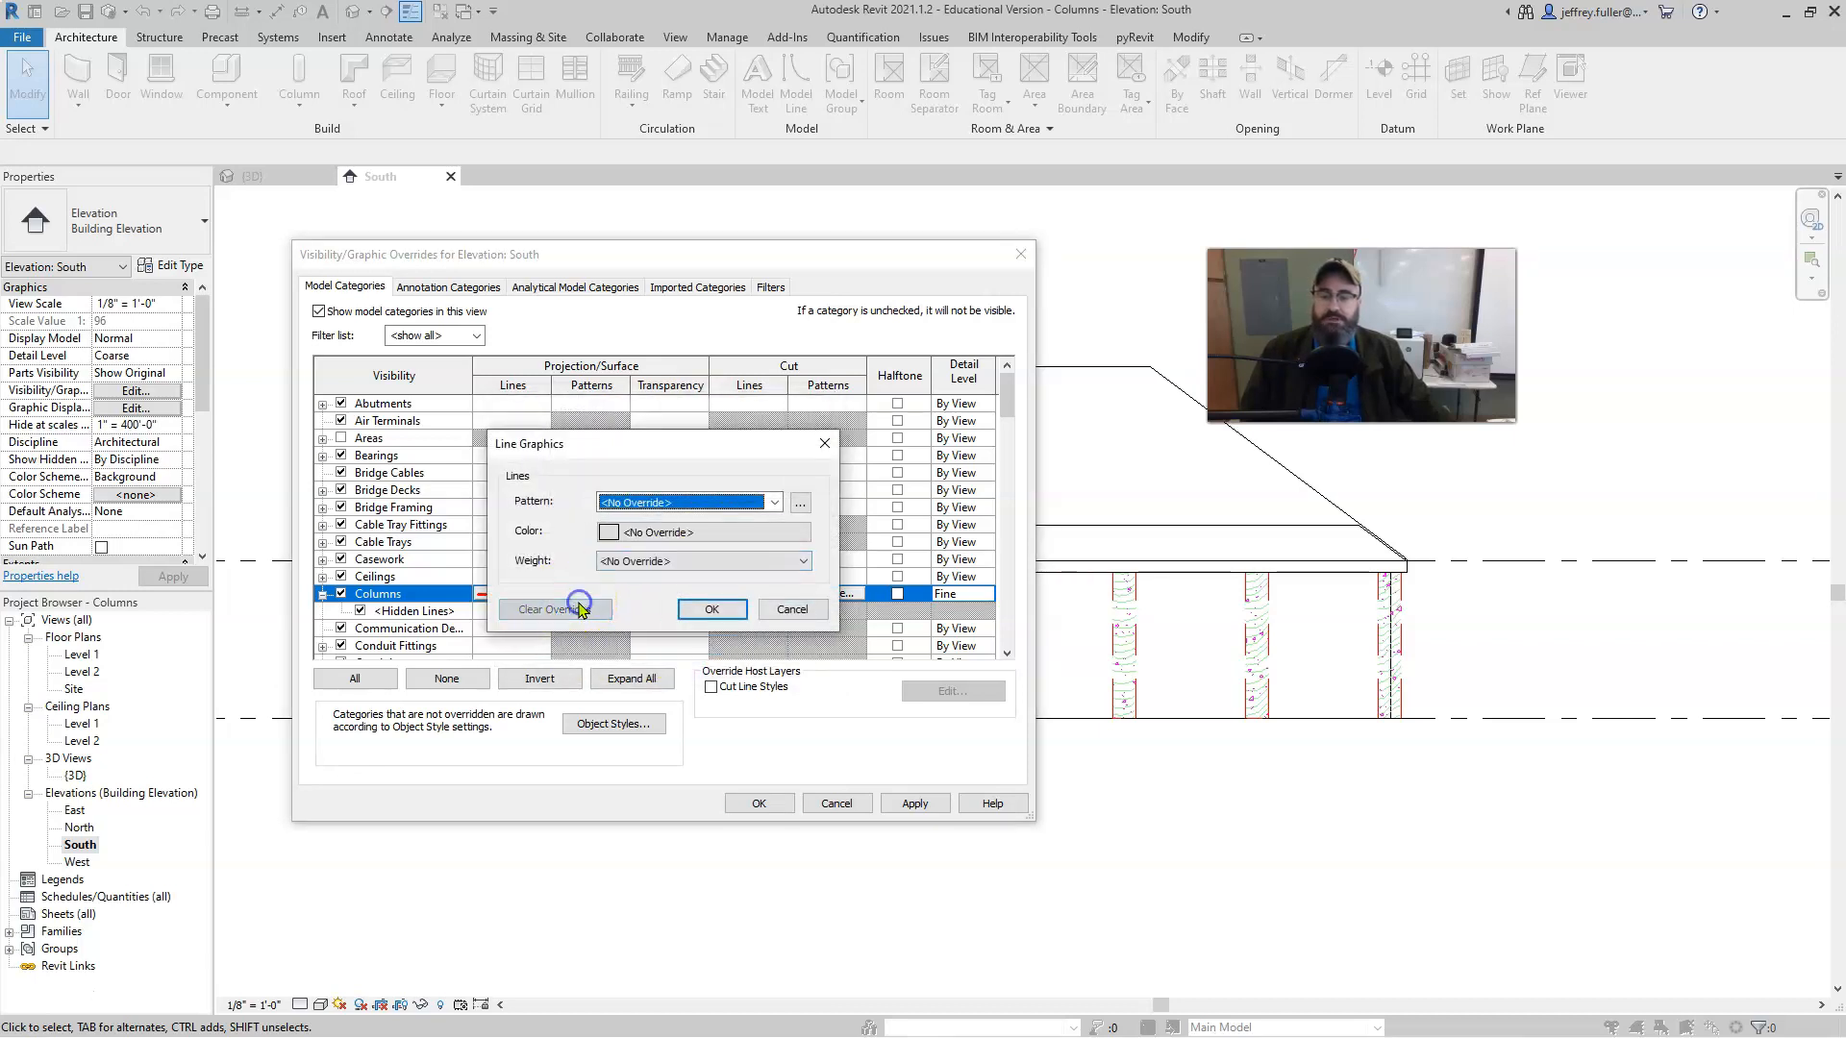
pyautogui.click(712, 610)
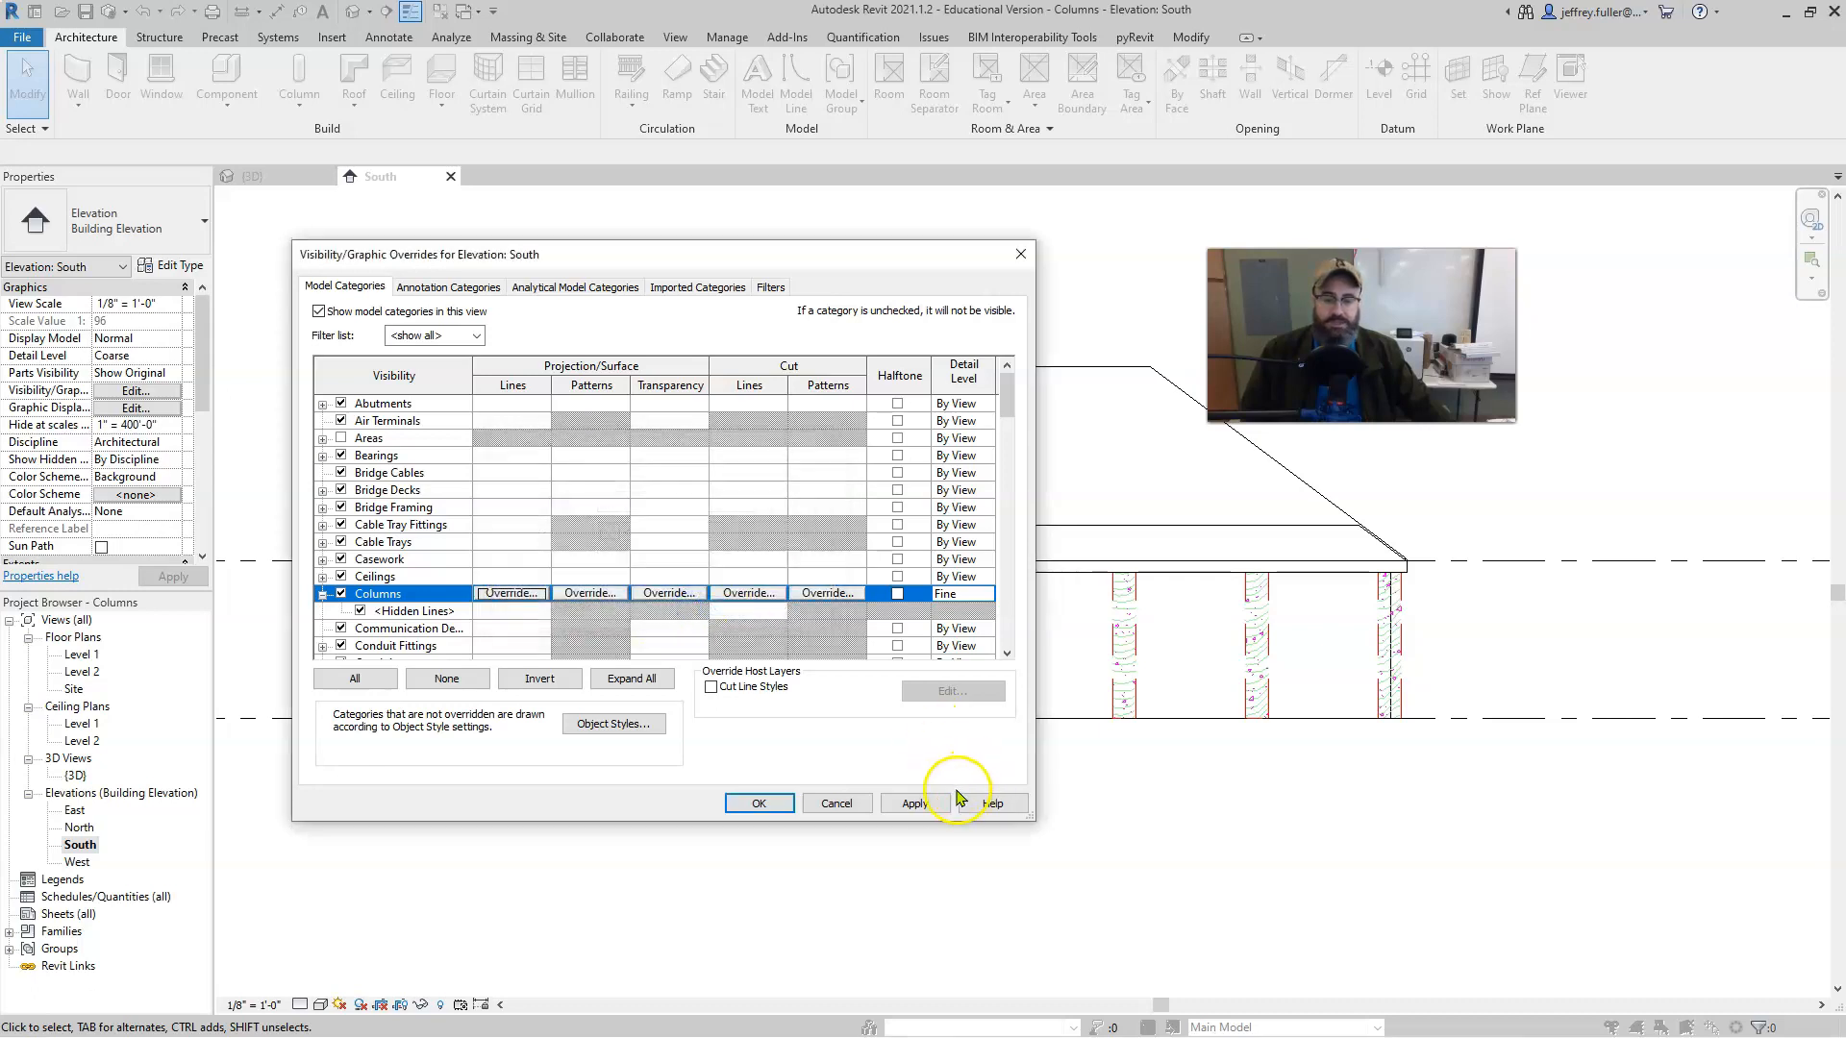
pyautogui.click(914, 803)
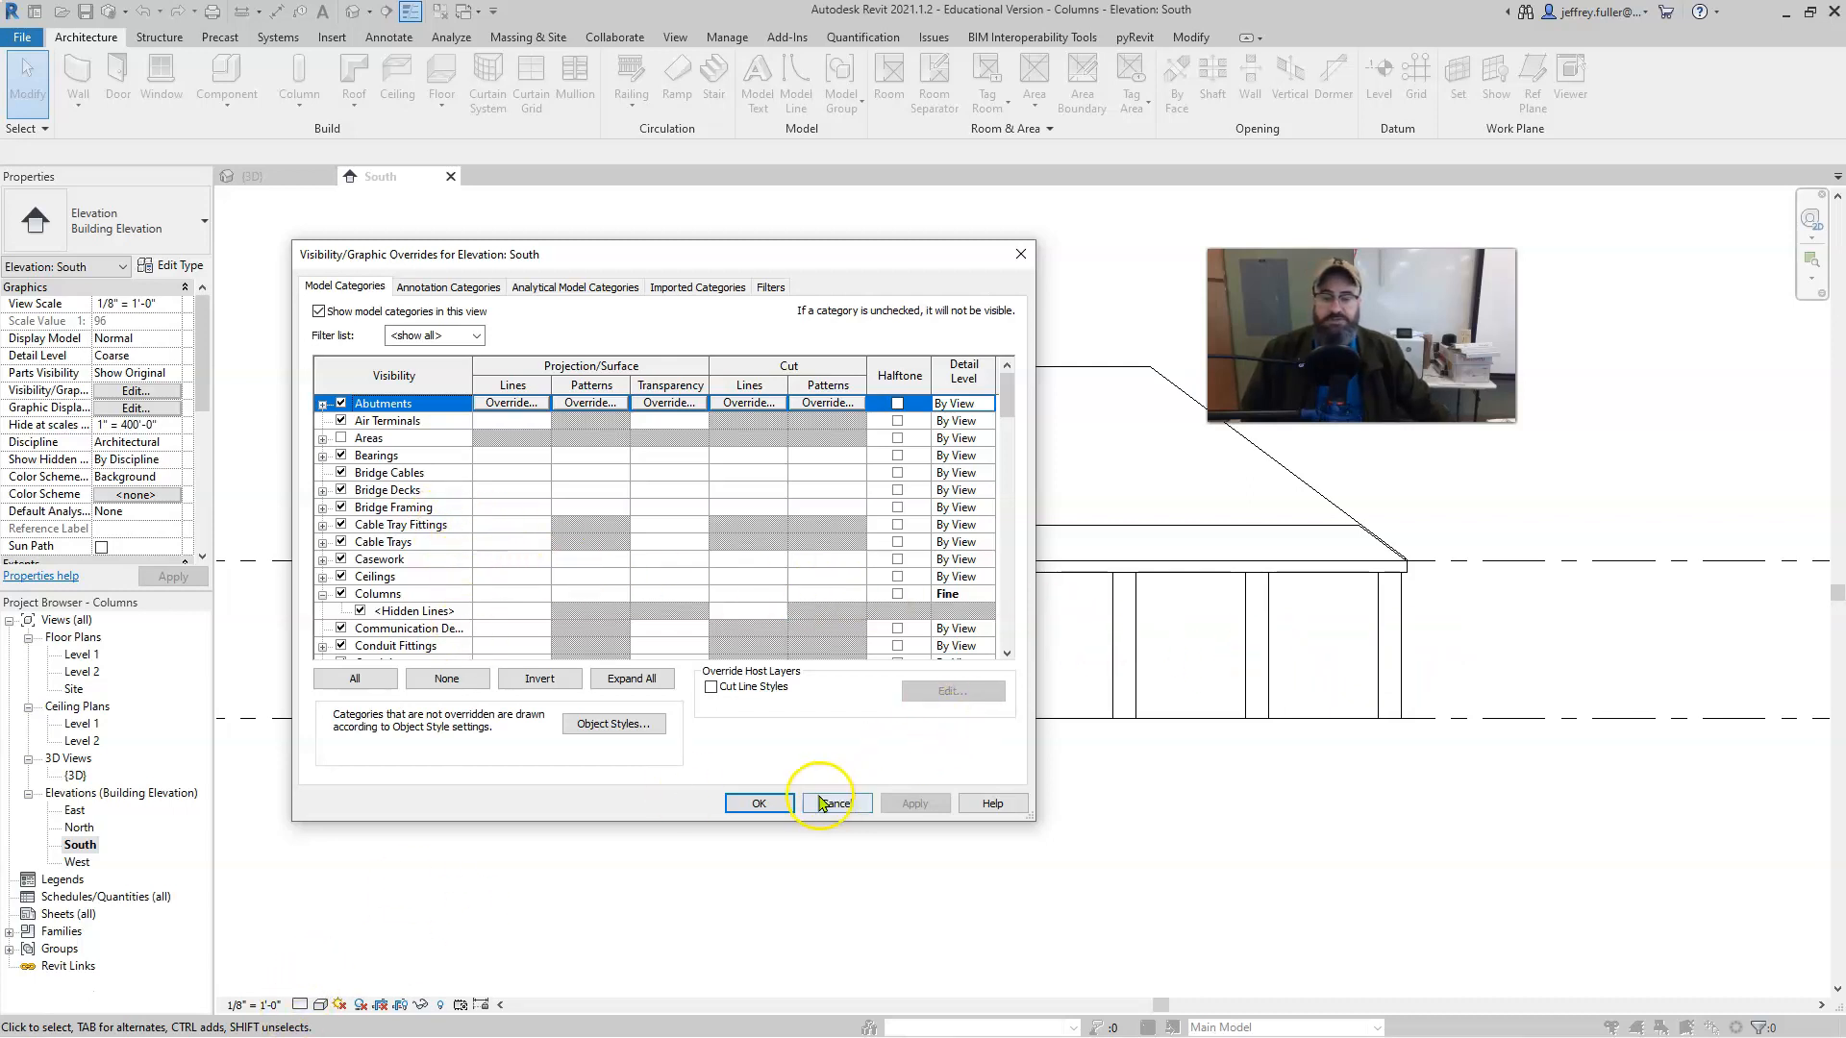
# Close the graphic overrides of the South elevation and set the view's detail level to Fine.
pyautogui.click(759, 804)
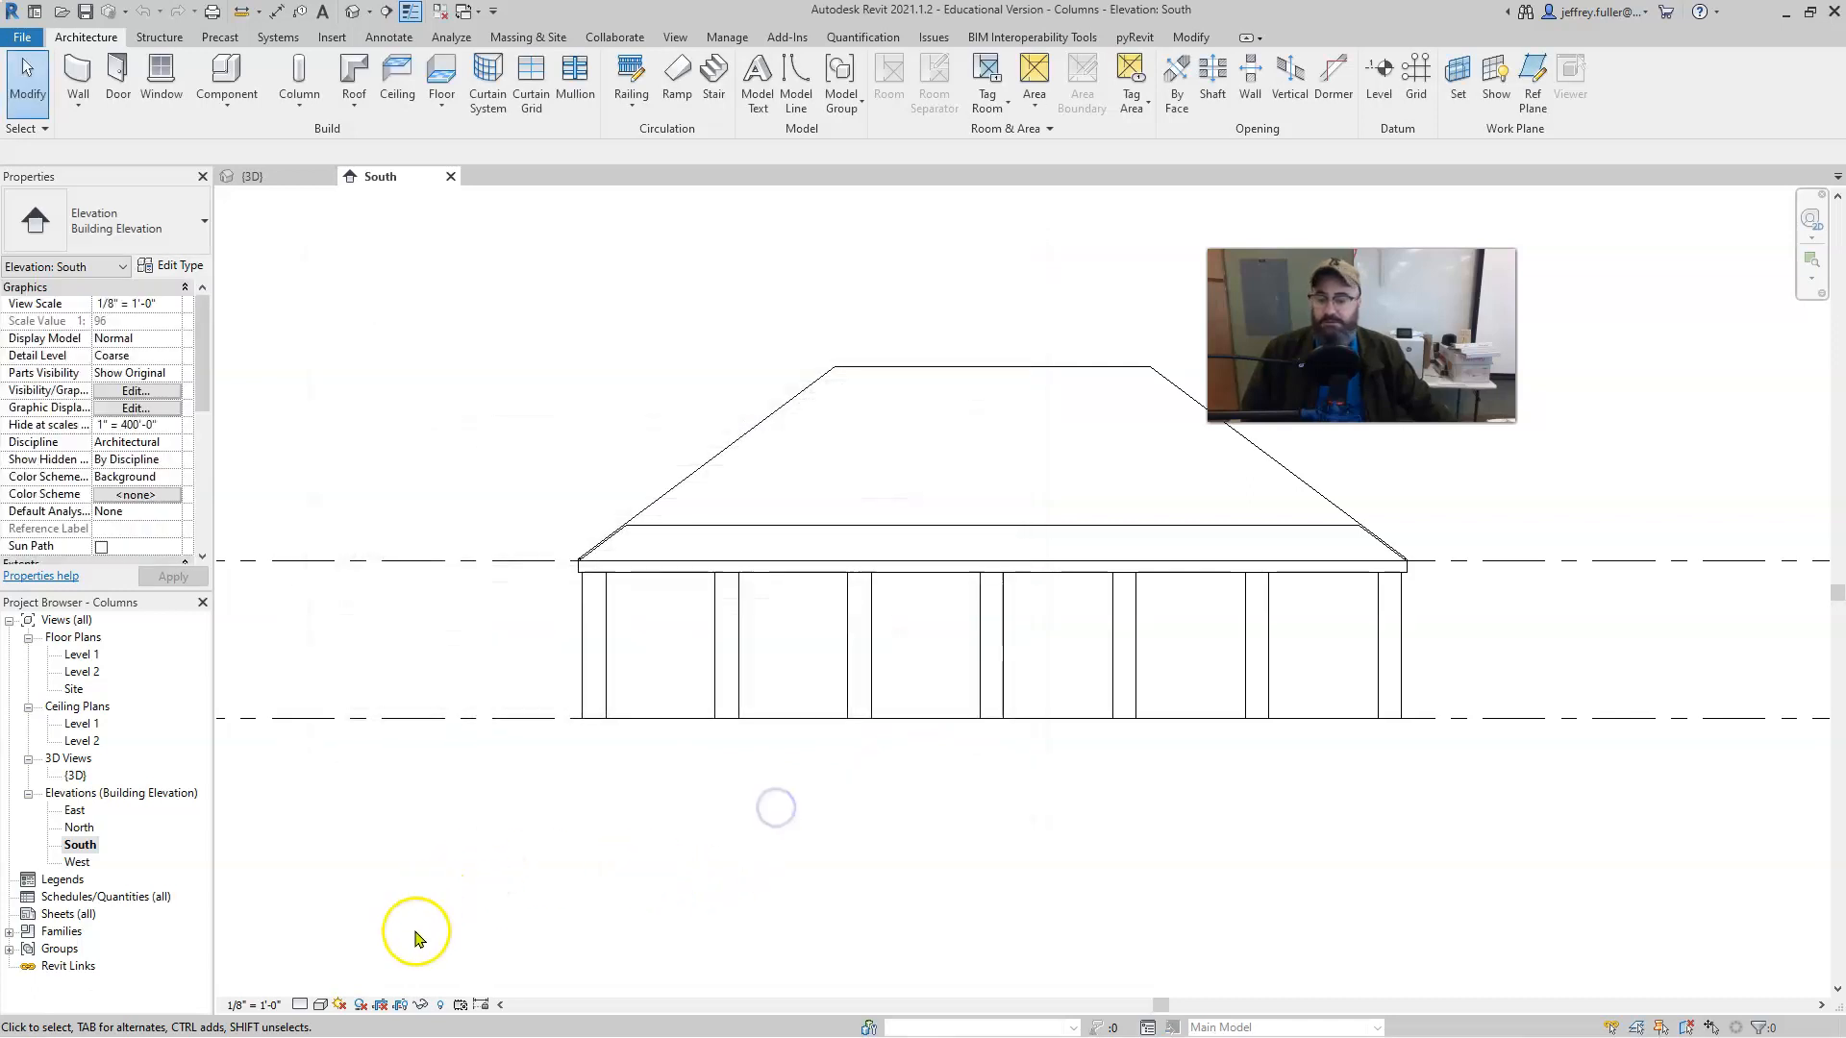
pyautogui.click(300, 1004)
pyautogui.click(310, 987)
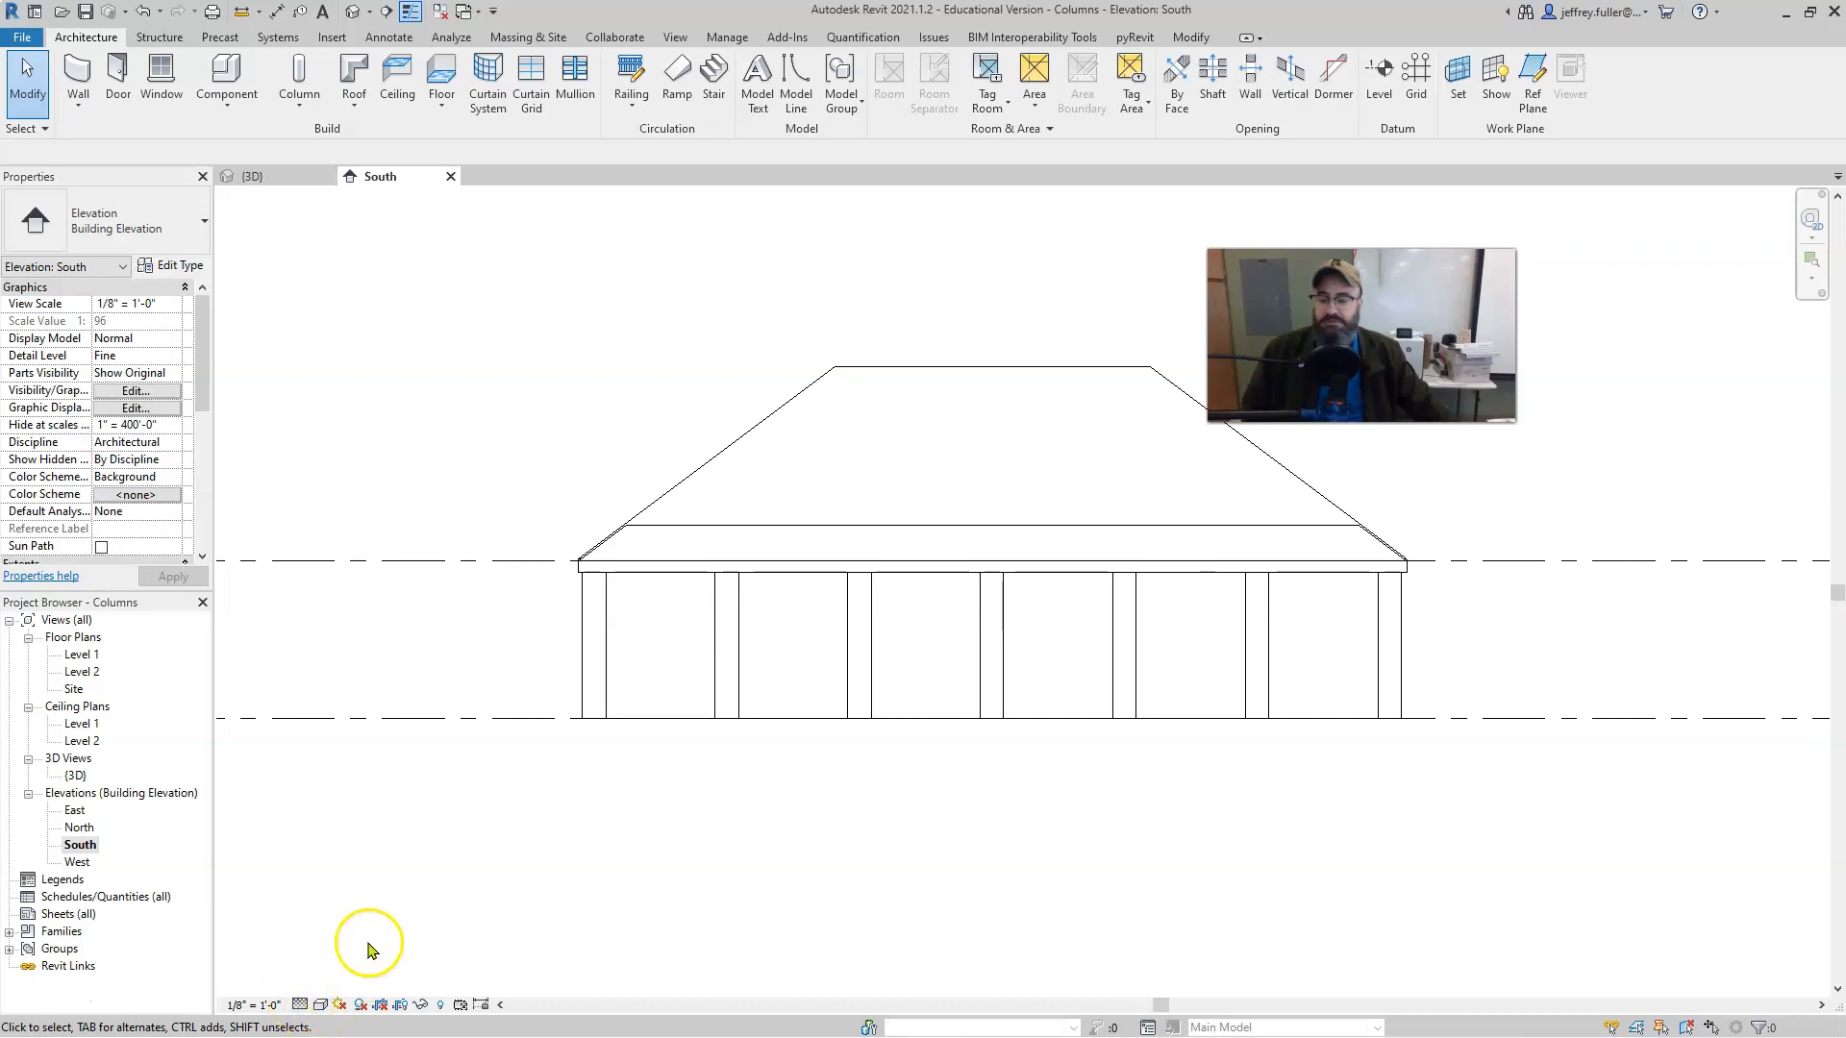
# Override the Roofs category's surface transparency to 83 in the South elevation's Visibility/Graphic Overrides and apply it.
pyautogui.click(136, 390)
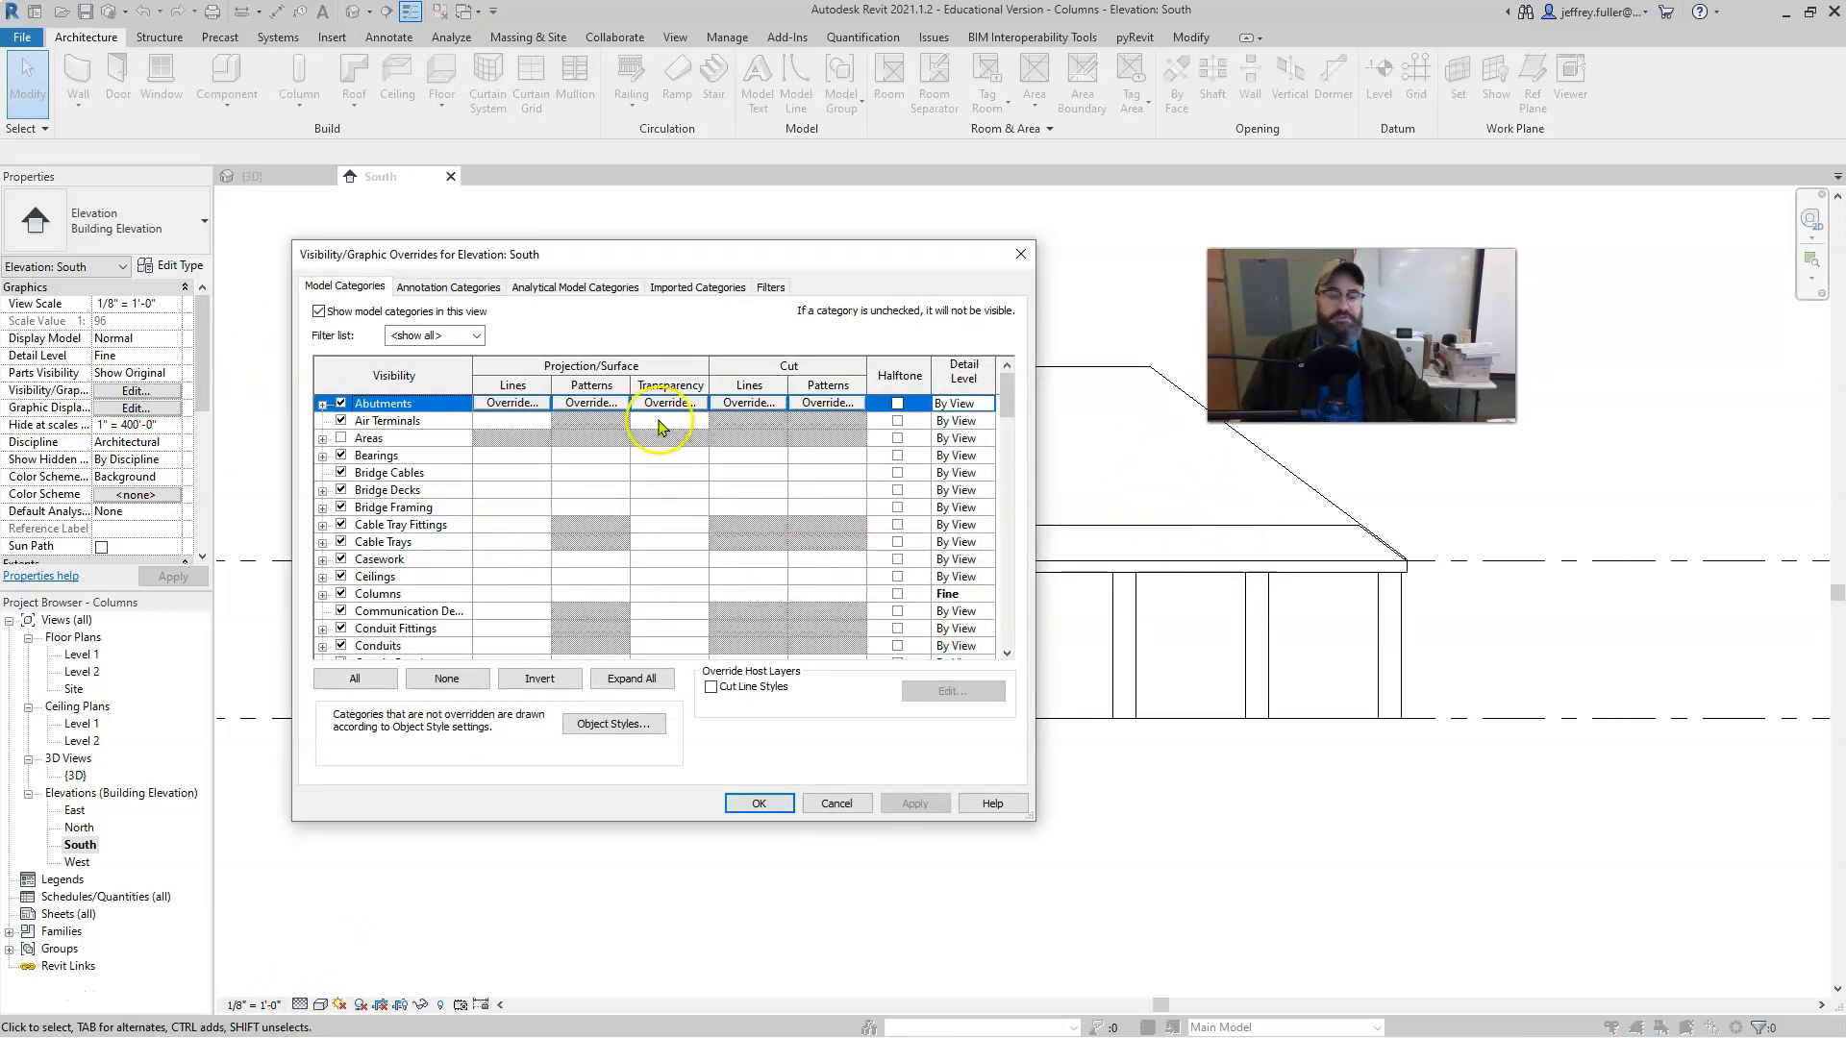
pyautogui.scroll(-2, 409, 522)
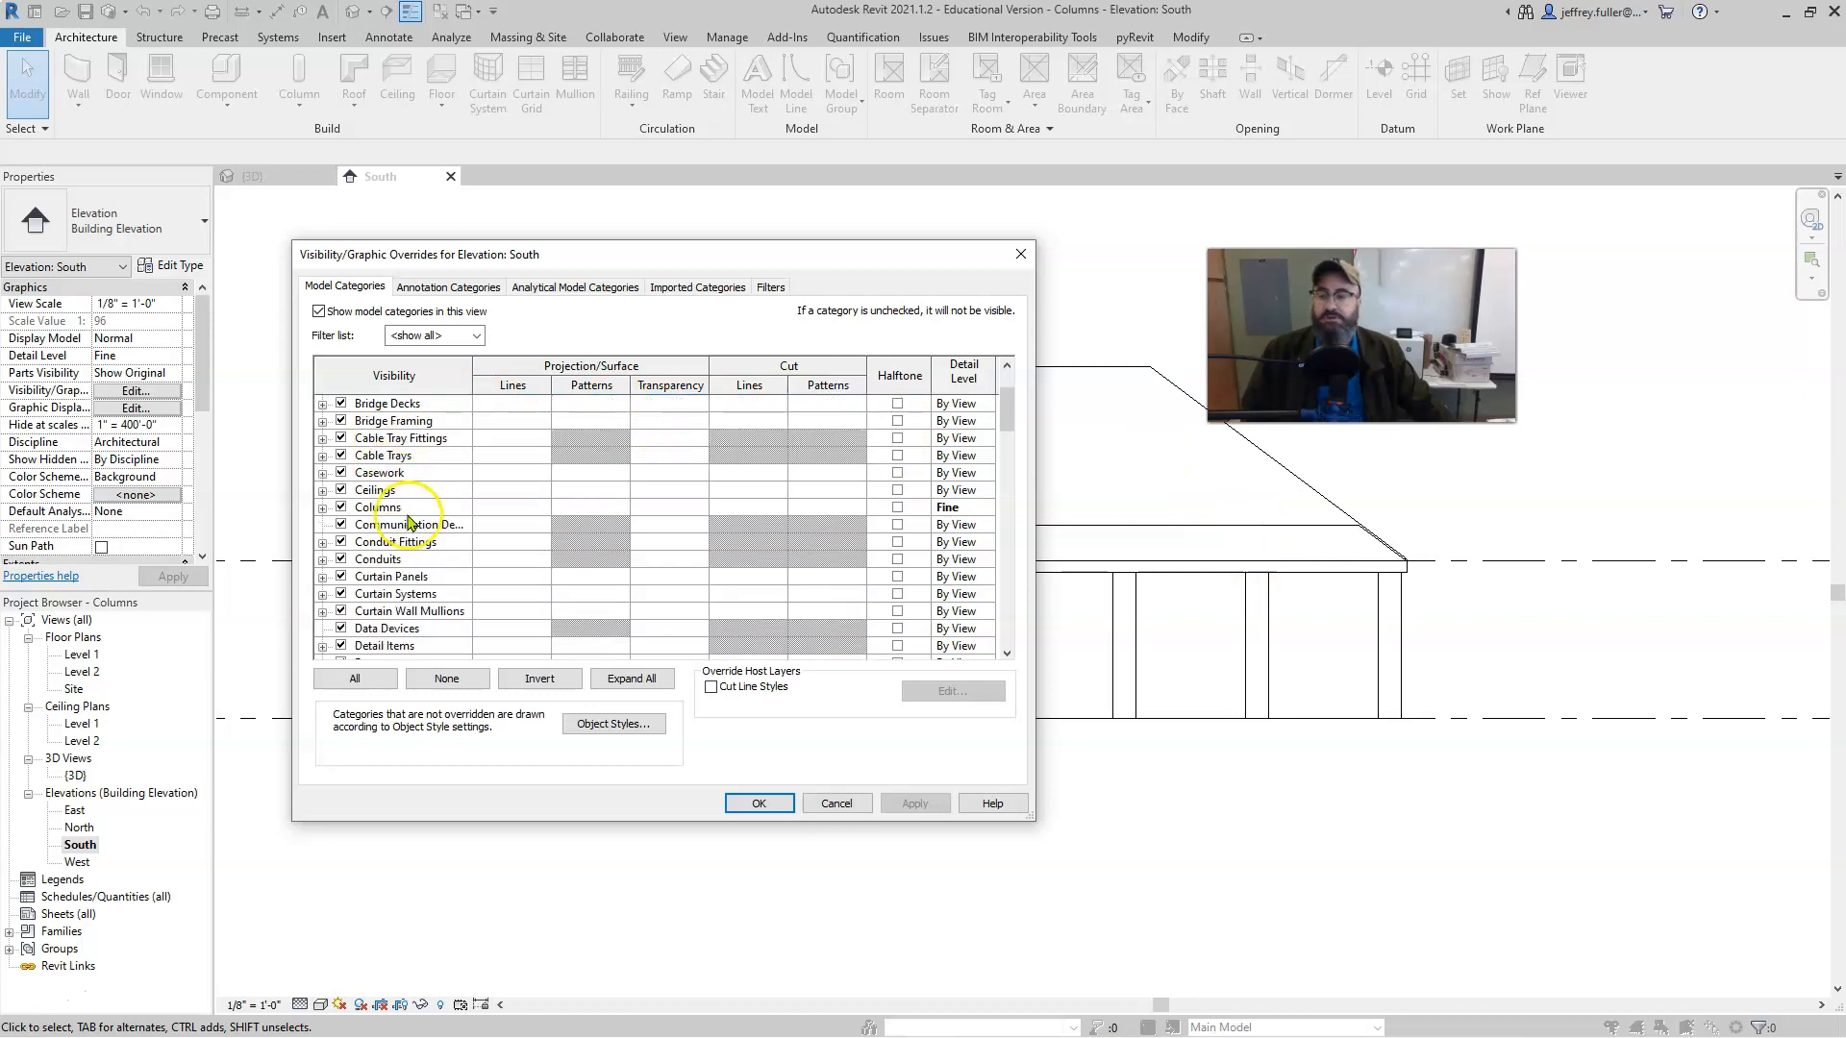
pyautogui.scroll(-15, 409, 522)
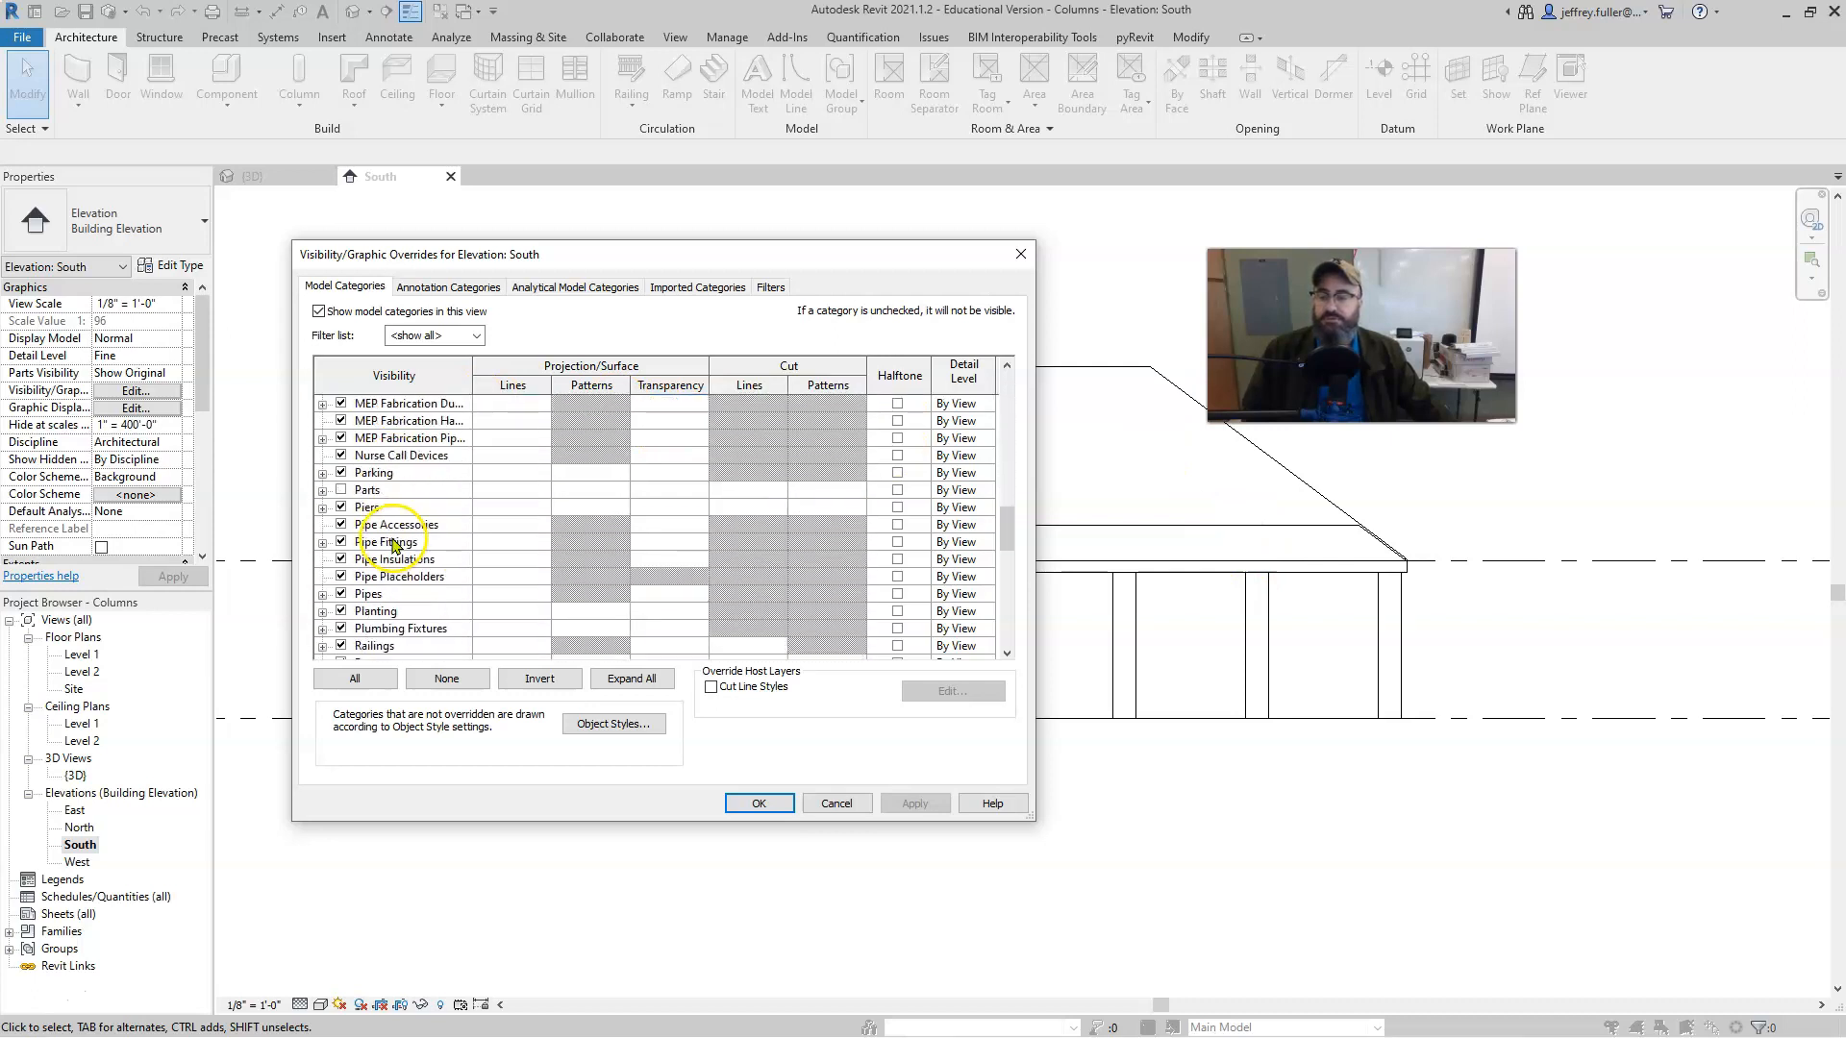
pyautogui.scroll(-4, 393, 544)
pyautogui.click(366, 526)
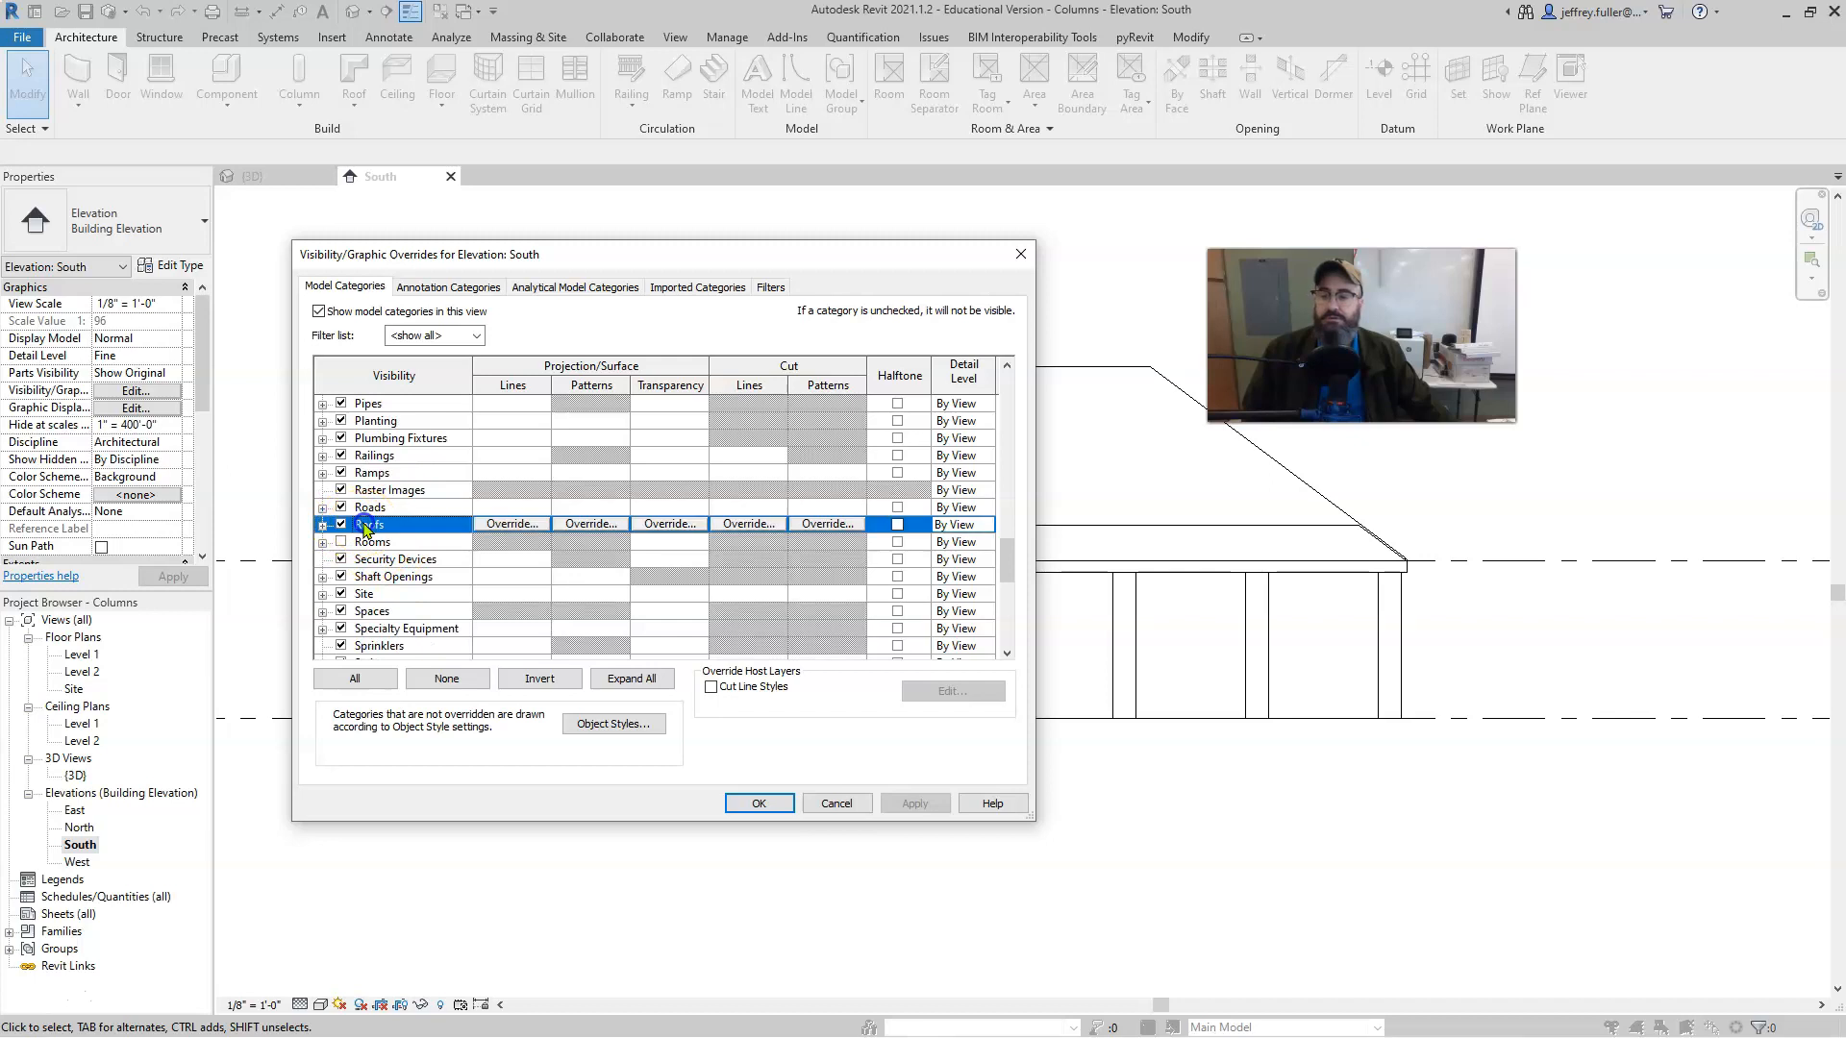
pyautogui.click(685, 526)
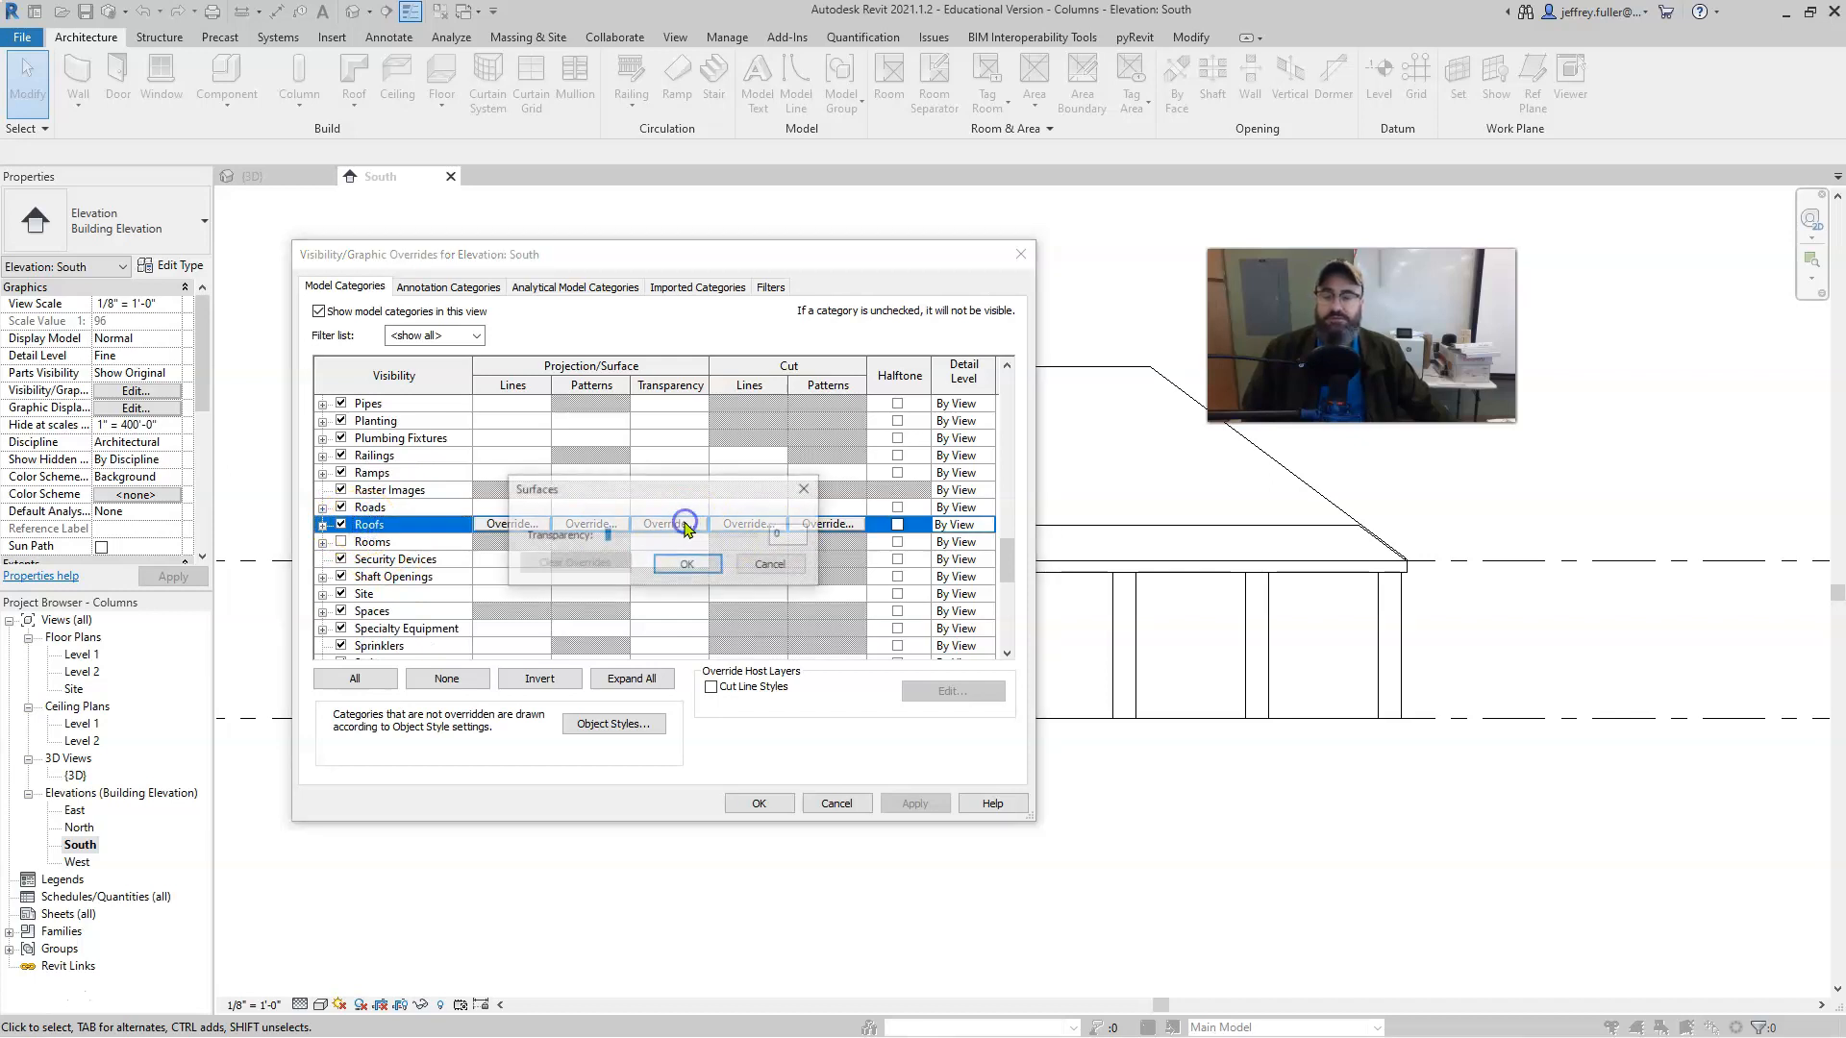
pyautogui.moveTo(607, 536); pyautogui.dragTo(722, 539)
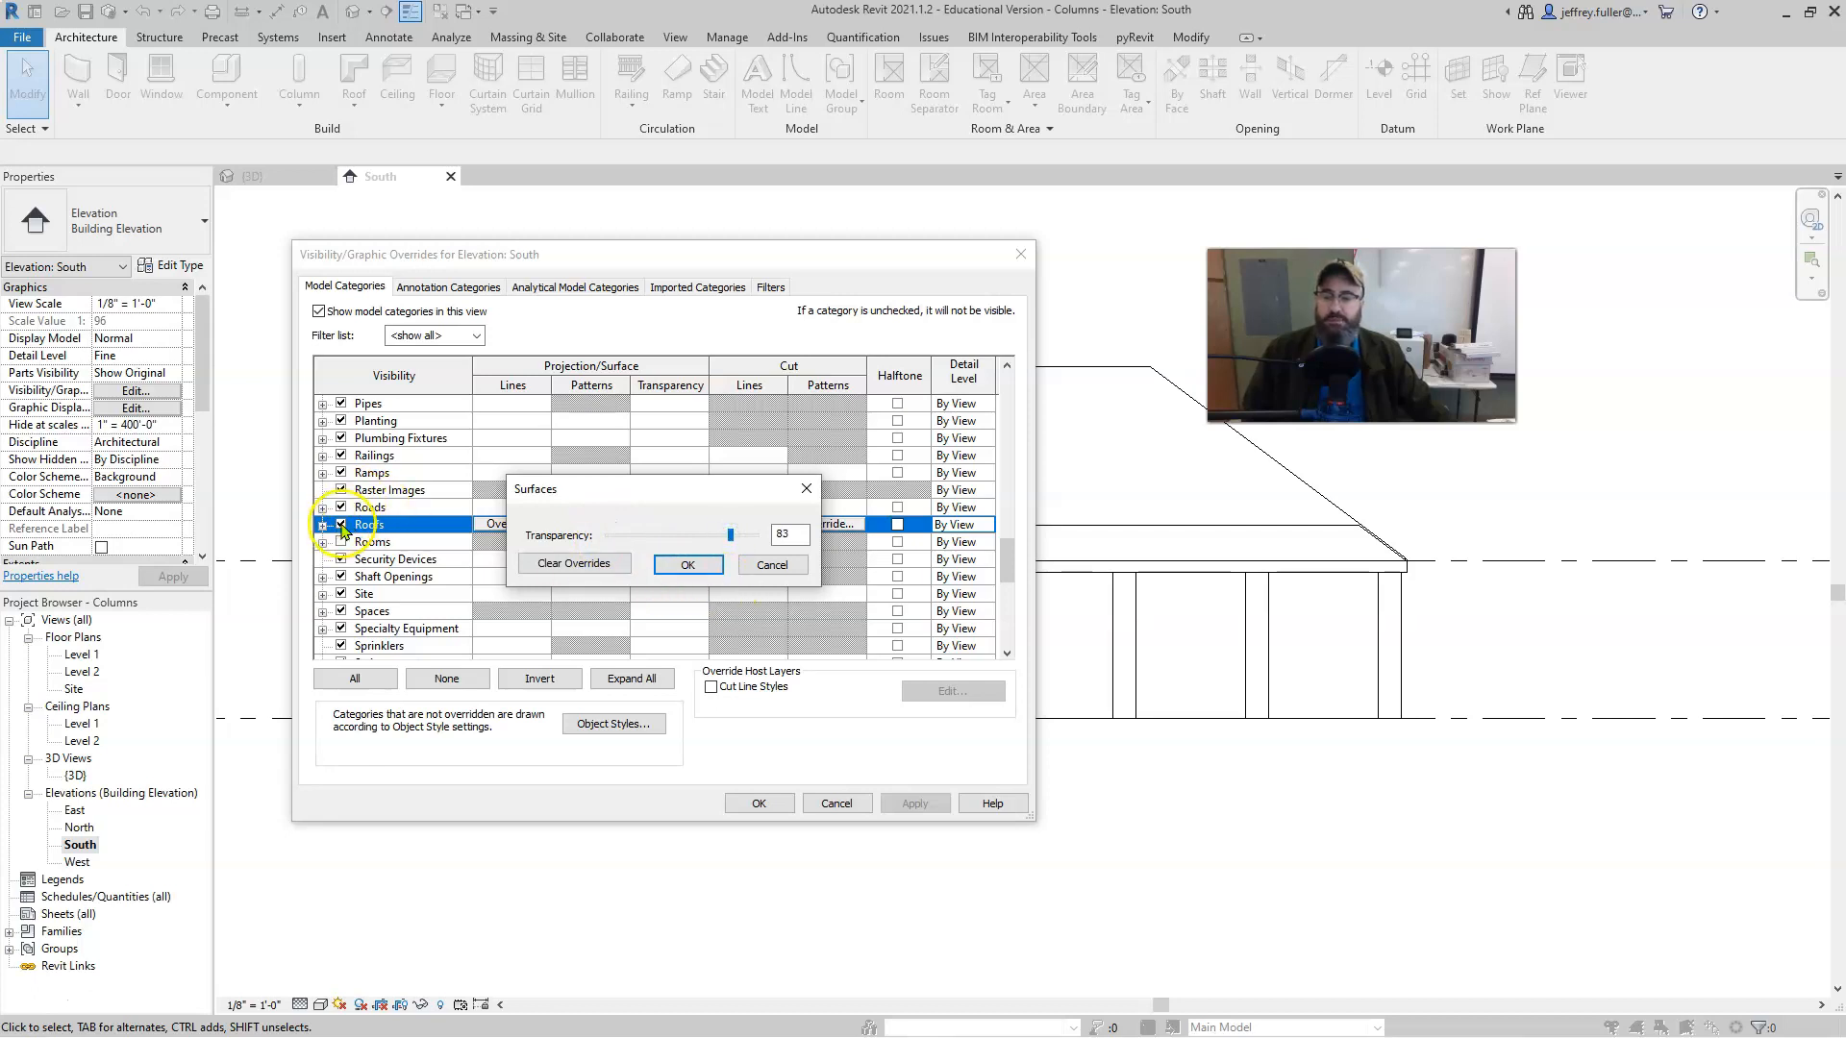
pyautogui.click(670, 567)
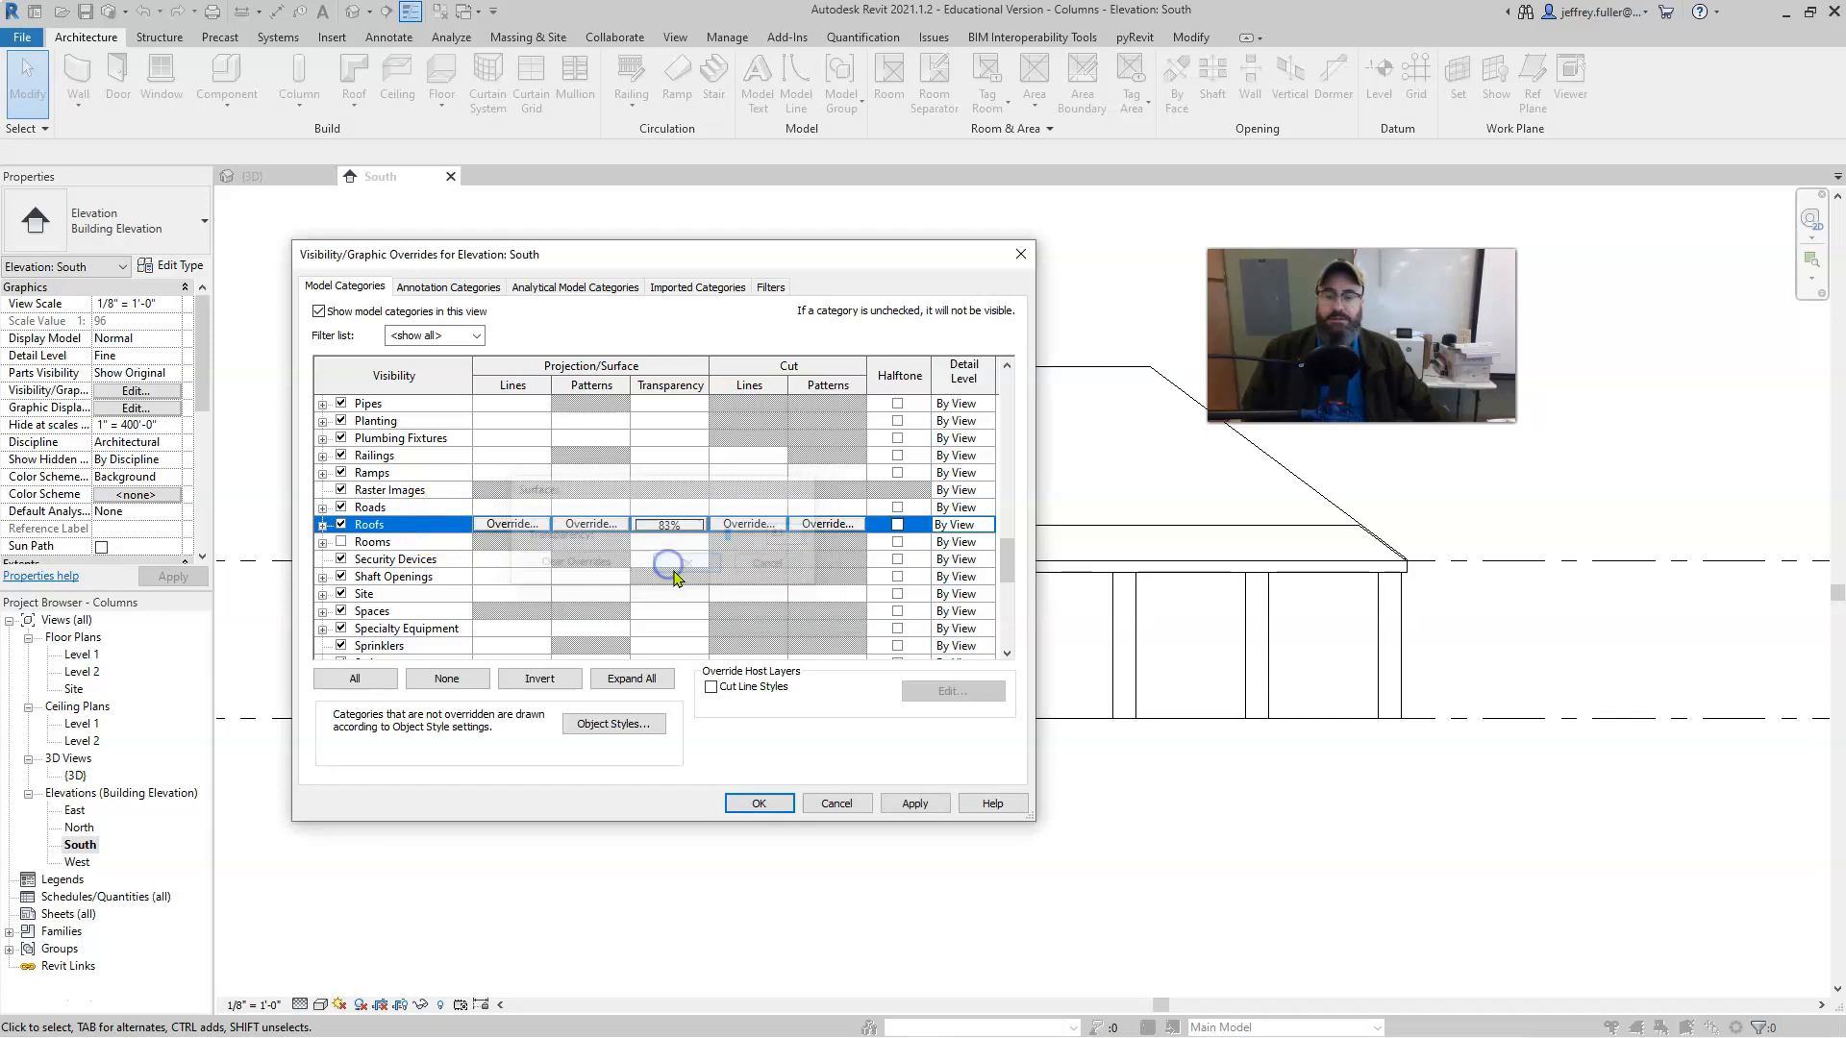
pyautogui.click(911, 804)
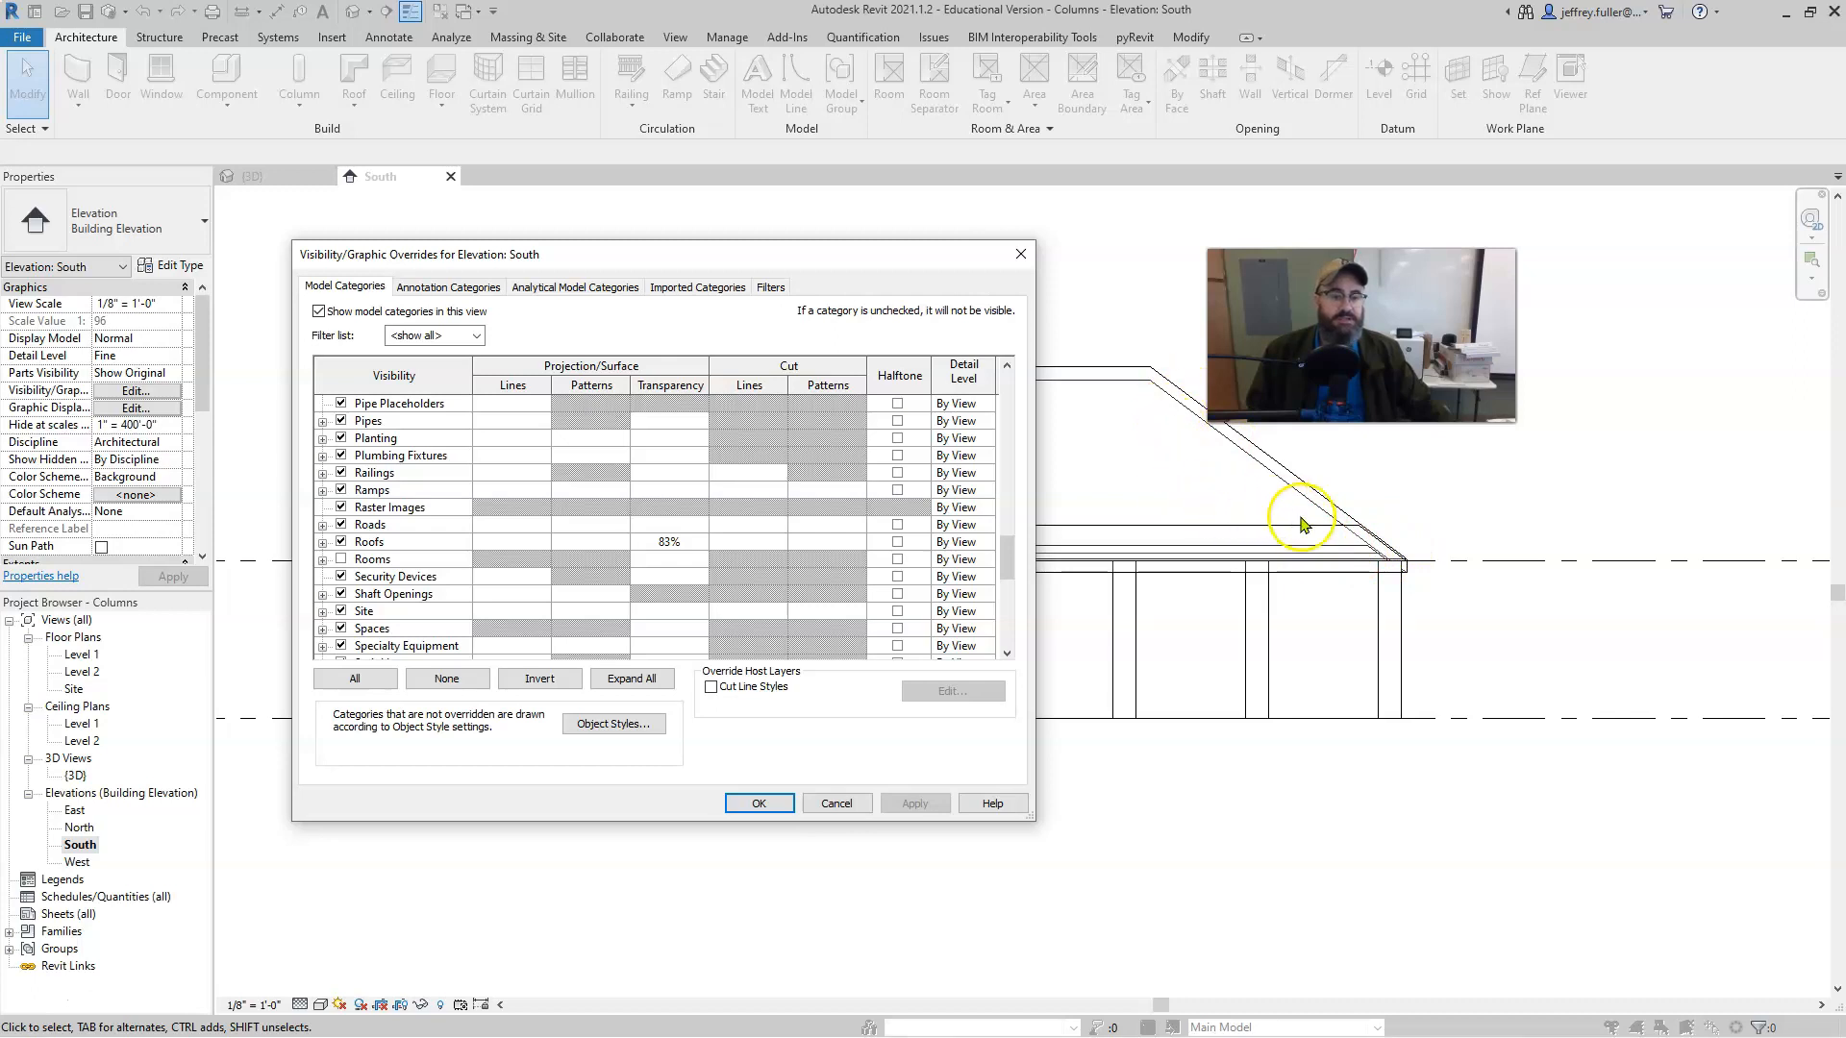
# Lower the Roofs category's surface transparency override to 47 and apply it to the elevation.
pyautogui.click(675, 541)
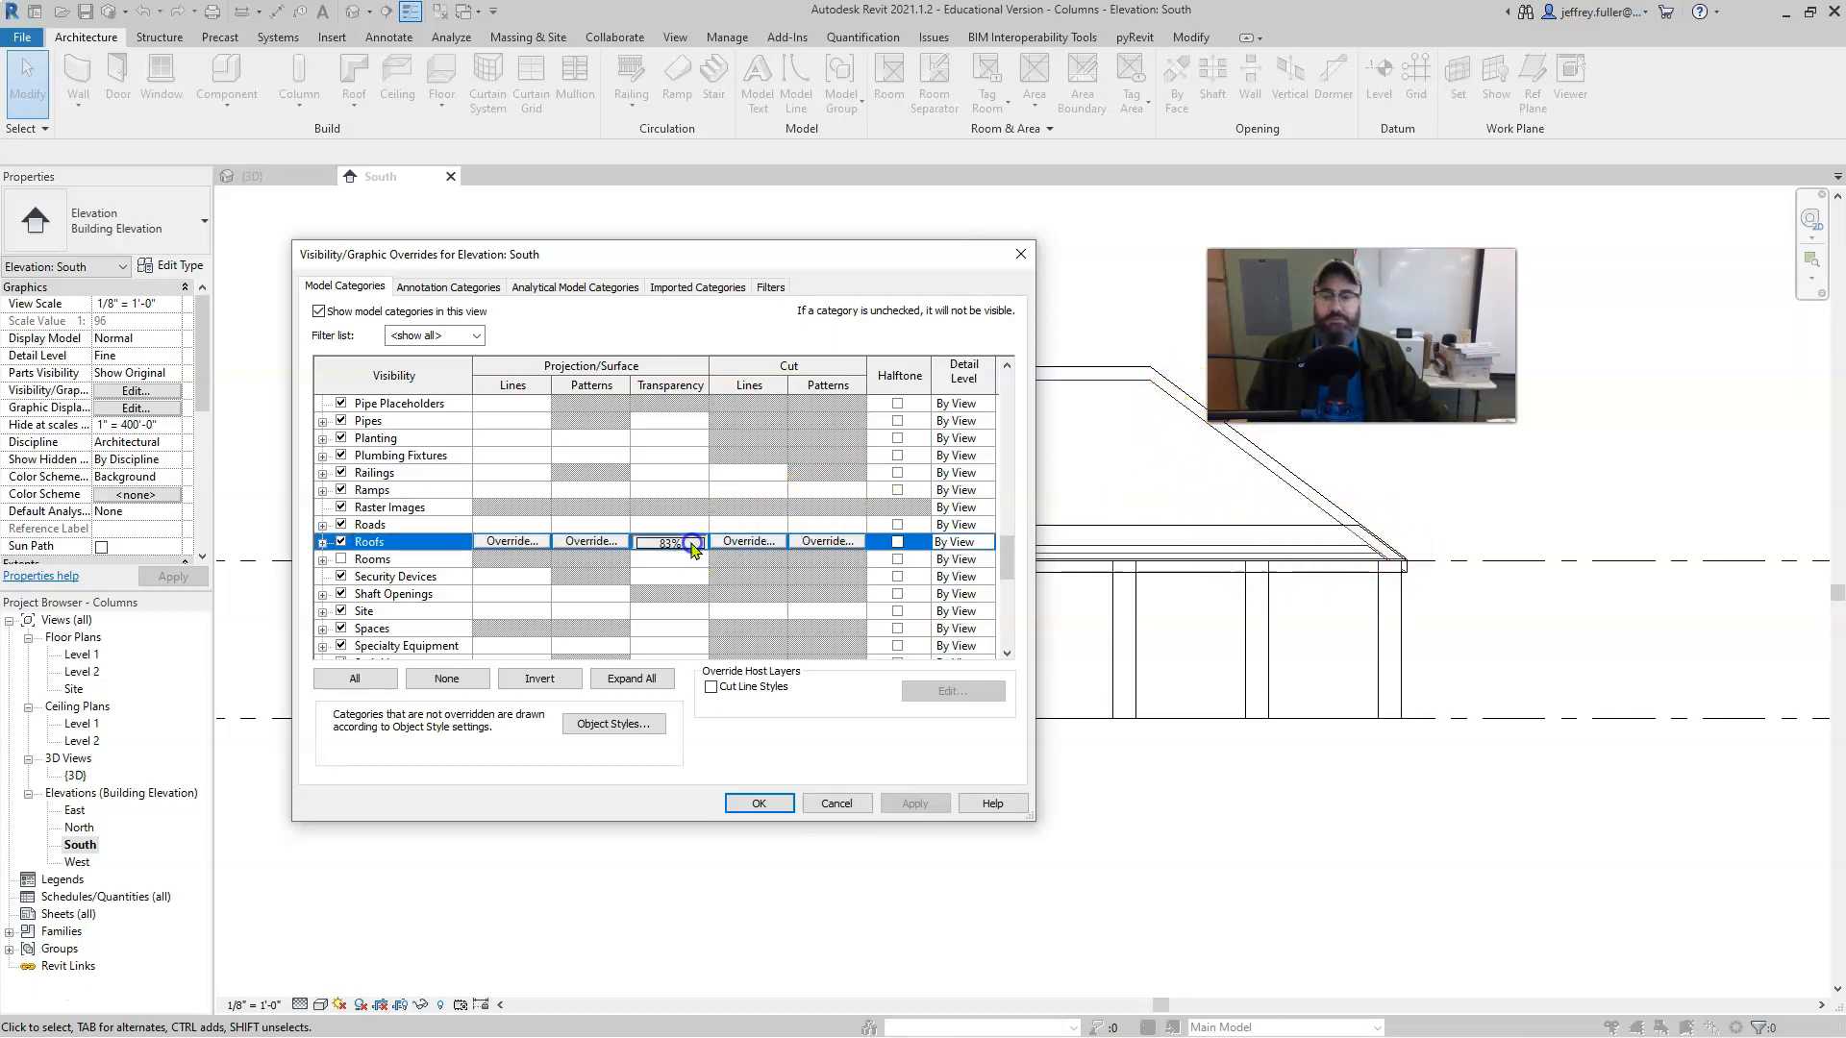
pyautogui.click(678, 541)
pyautogui.moveTo(733, 535); pyautogui.dragTo(701, 537)
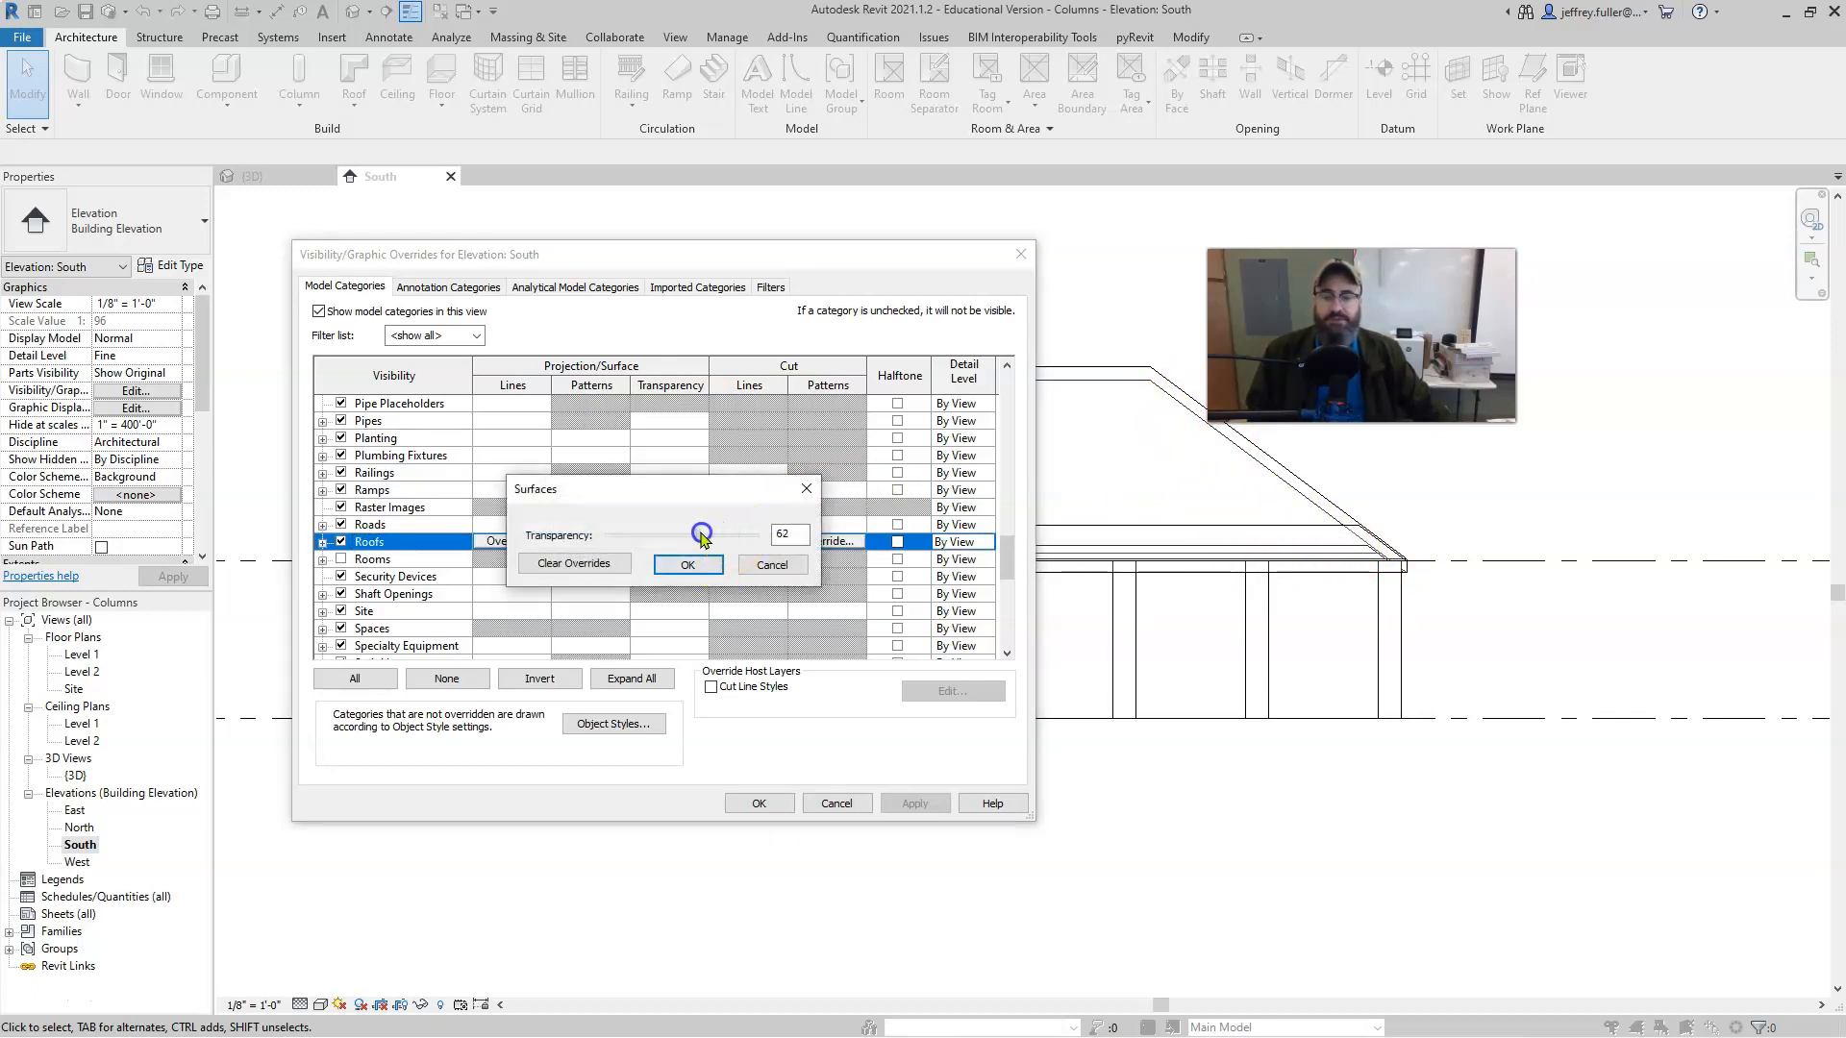
pyautogui.click(686, 563)
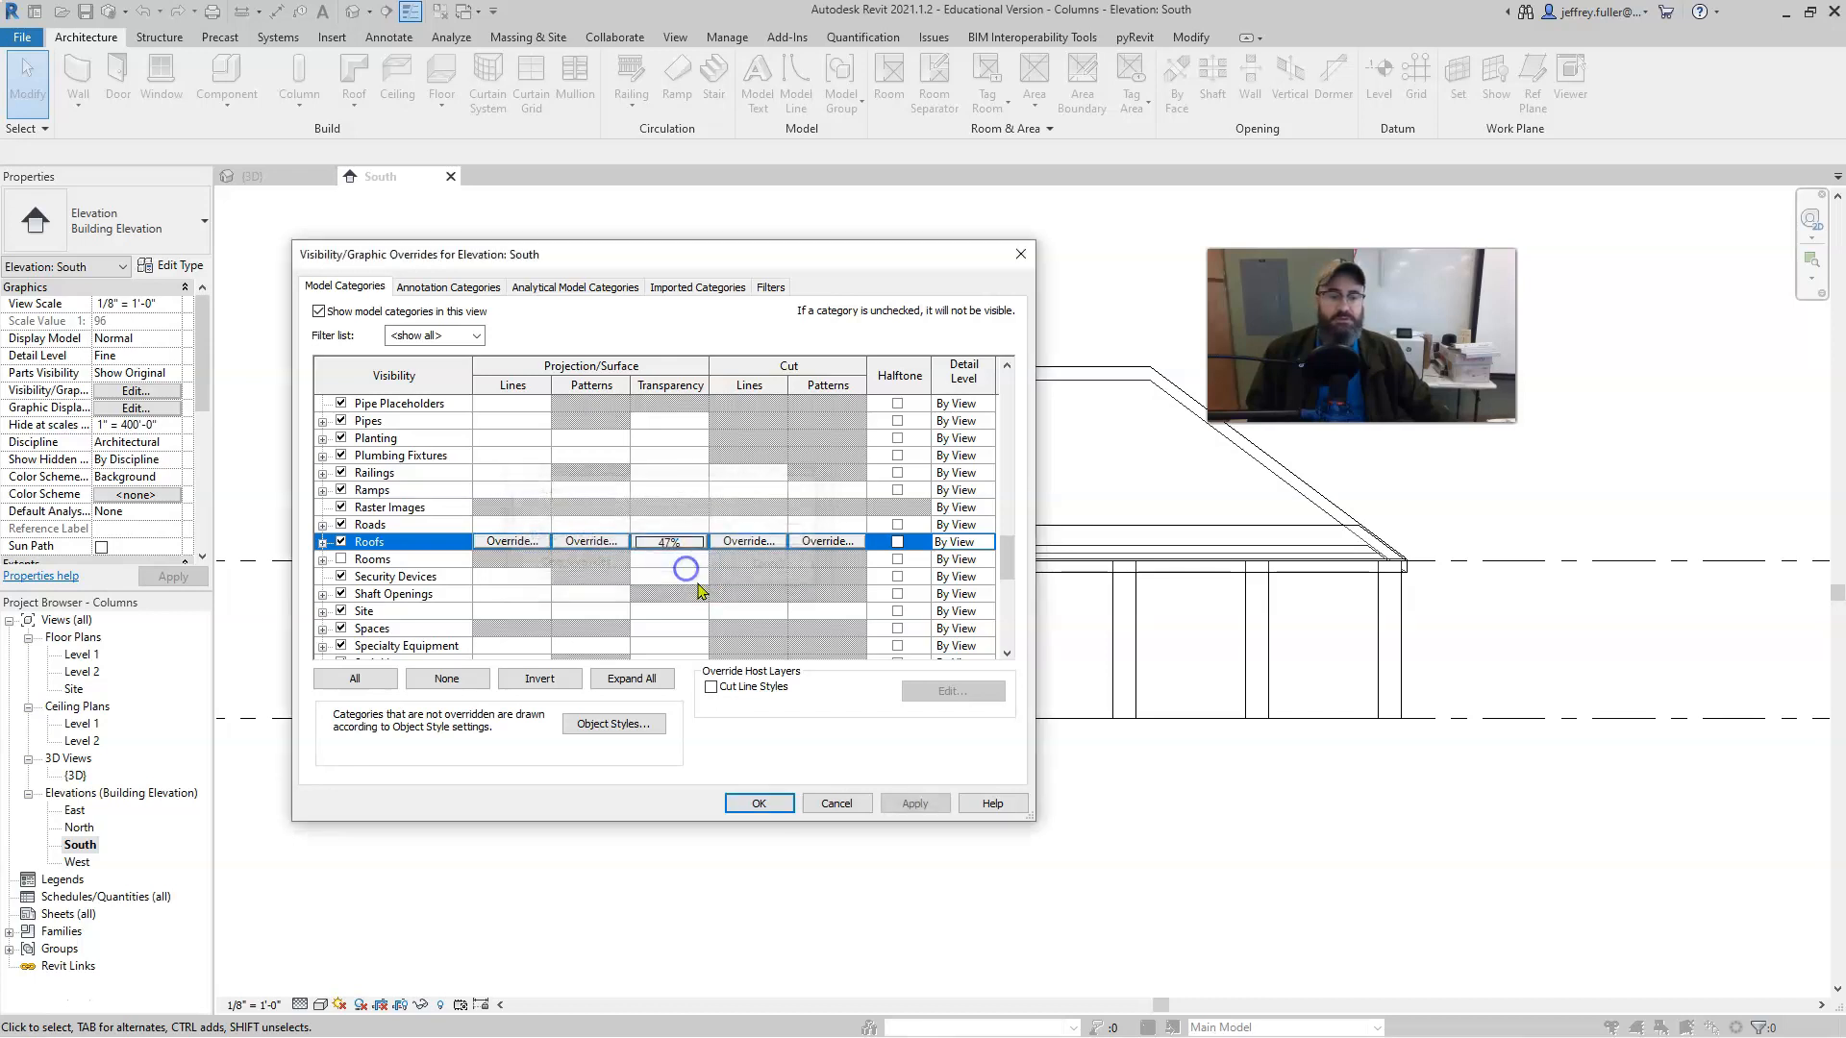
pyautogui.click(912, 804)
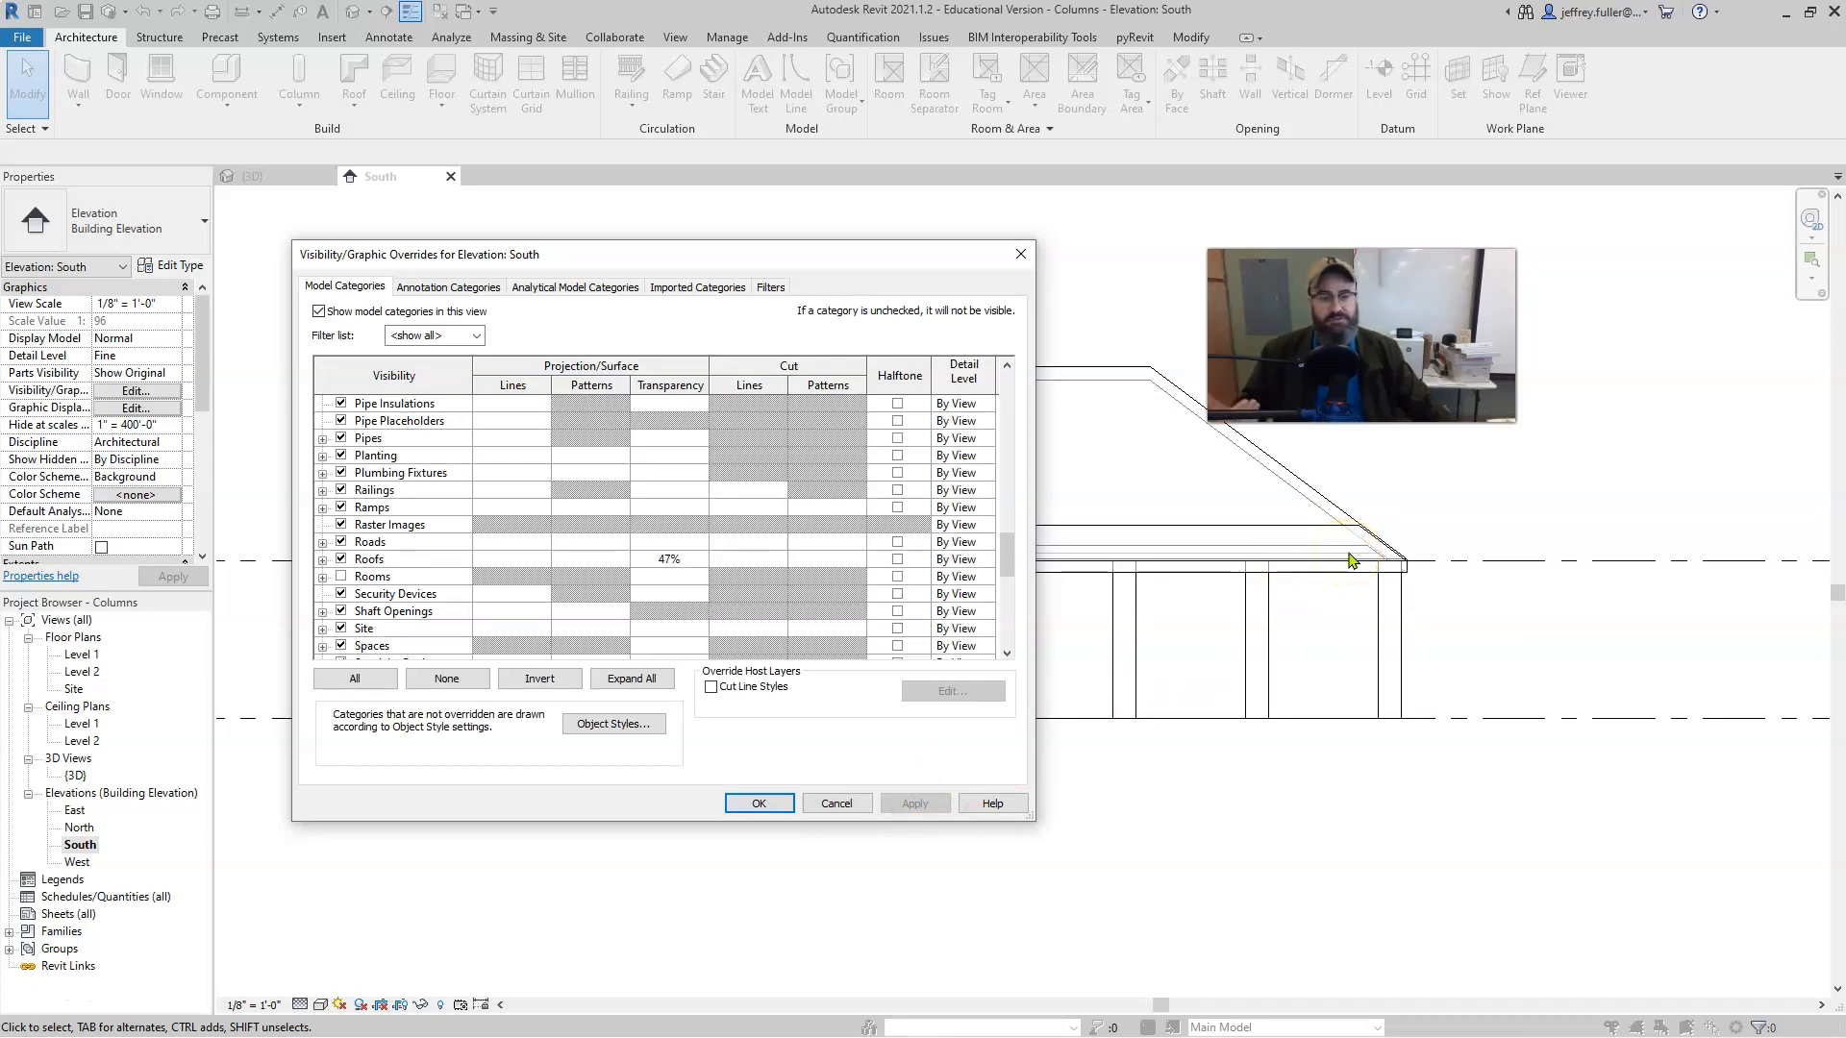
# Reduce the Roofs category's surface transparency override to 27 and apply it to the view.
pyautogui.click(681, 565)
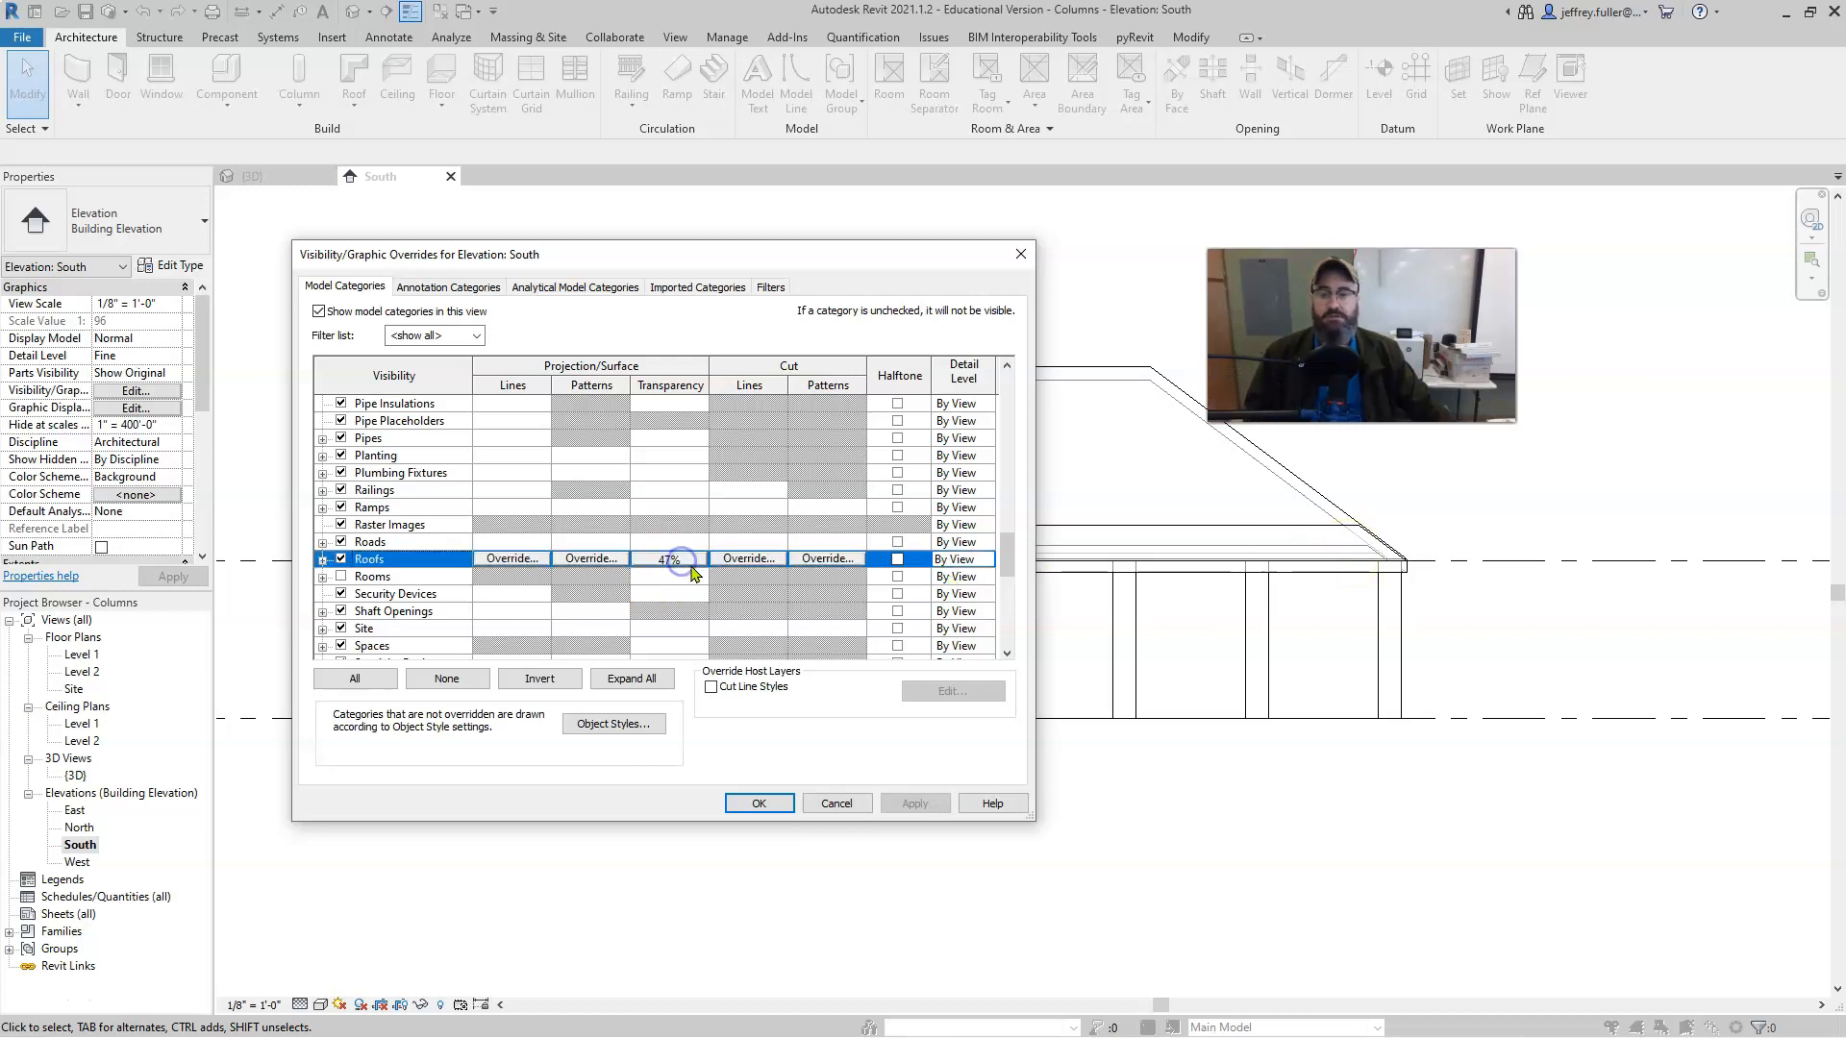
pyautogui.click(685, 562)
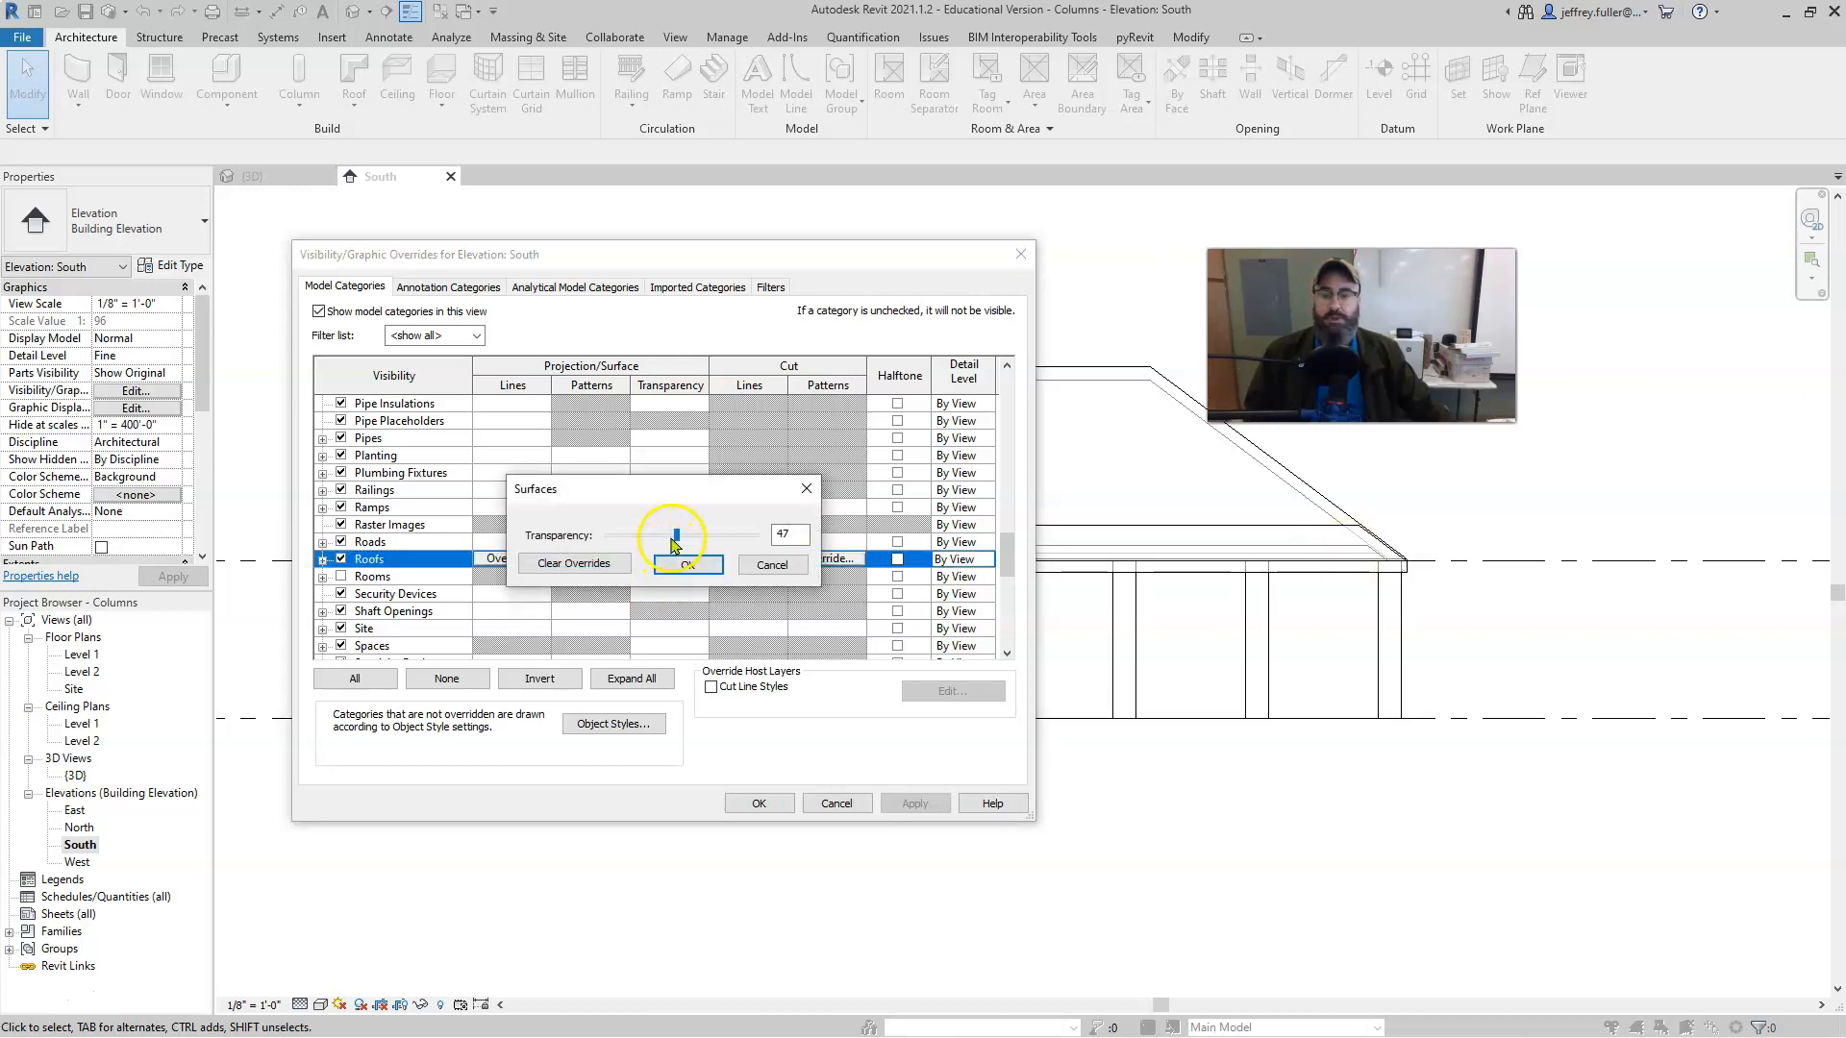
pyautogui.click(687, 564)
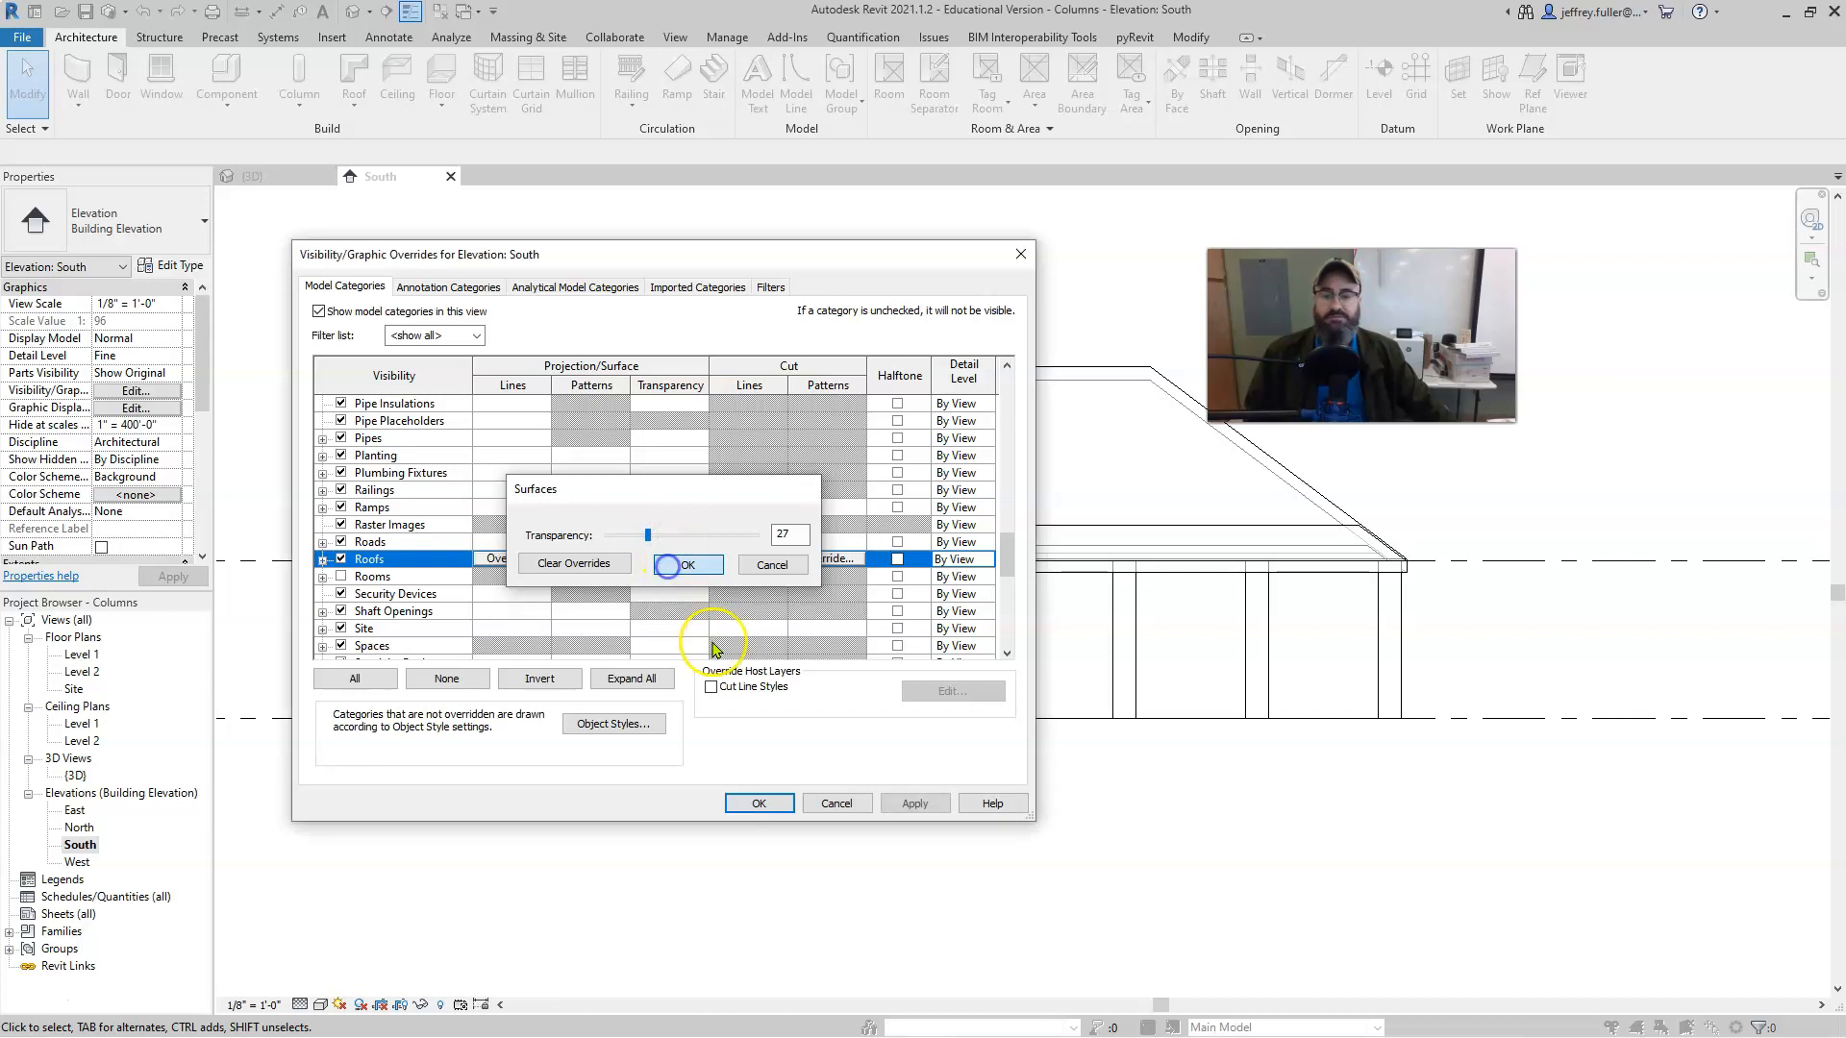
pyautogui.click(905, 803)
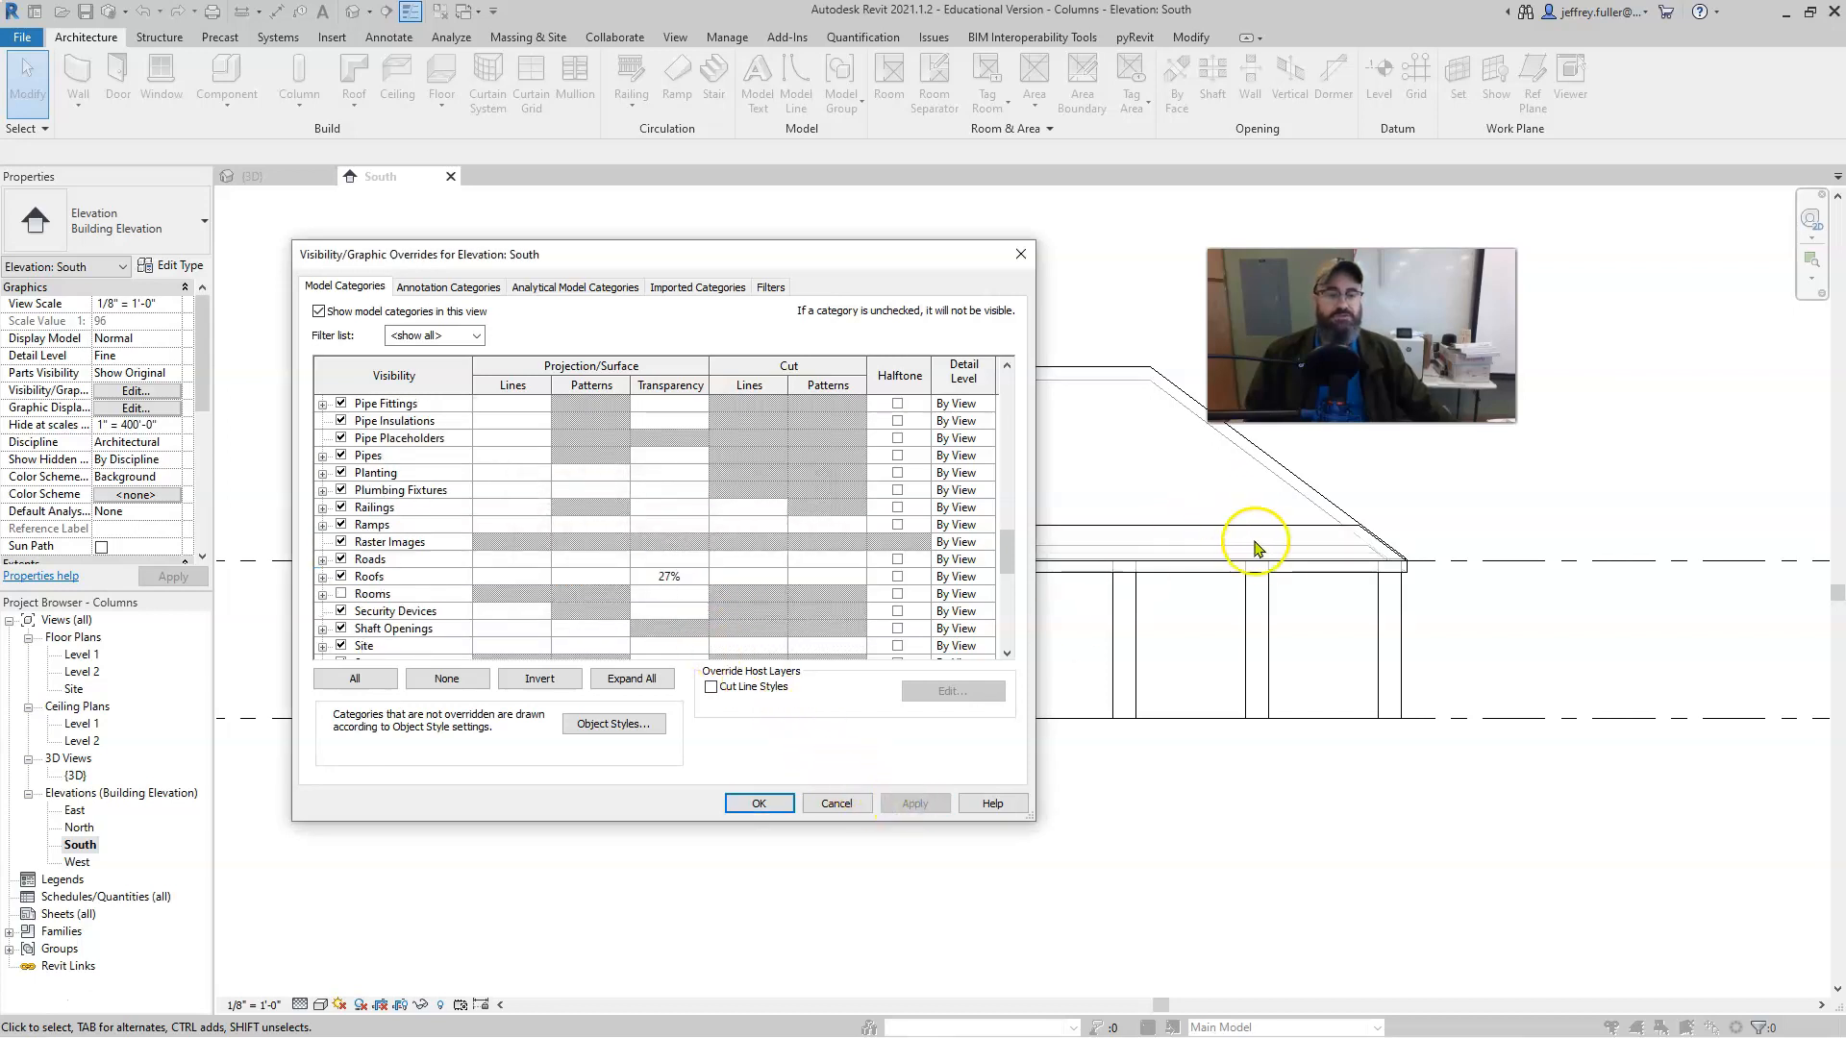
# Clear the Roofs category's surface transparency override, apply the change and close the Visibility/Graphic Overrides.
pyautogui.click(671, 578)
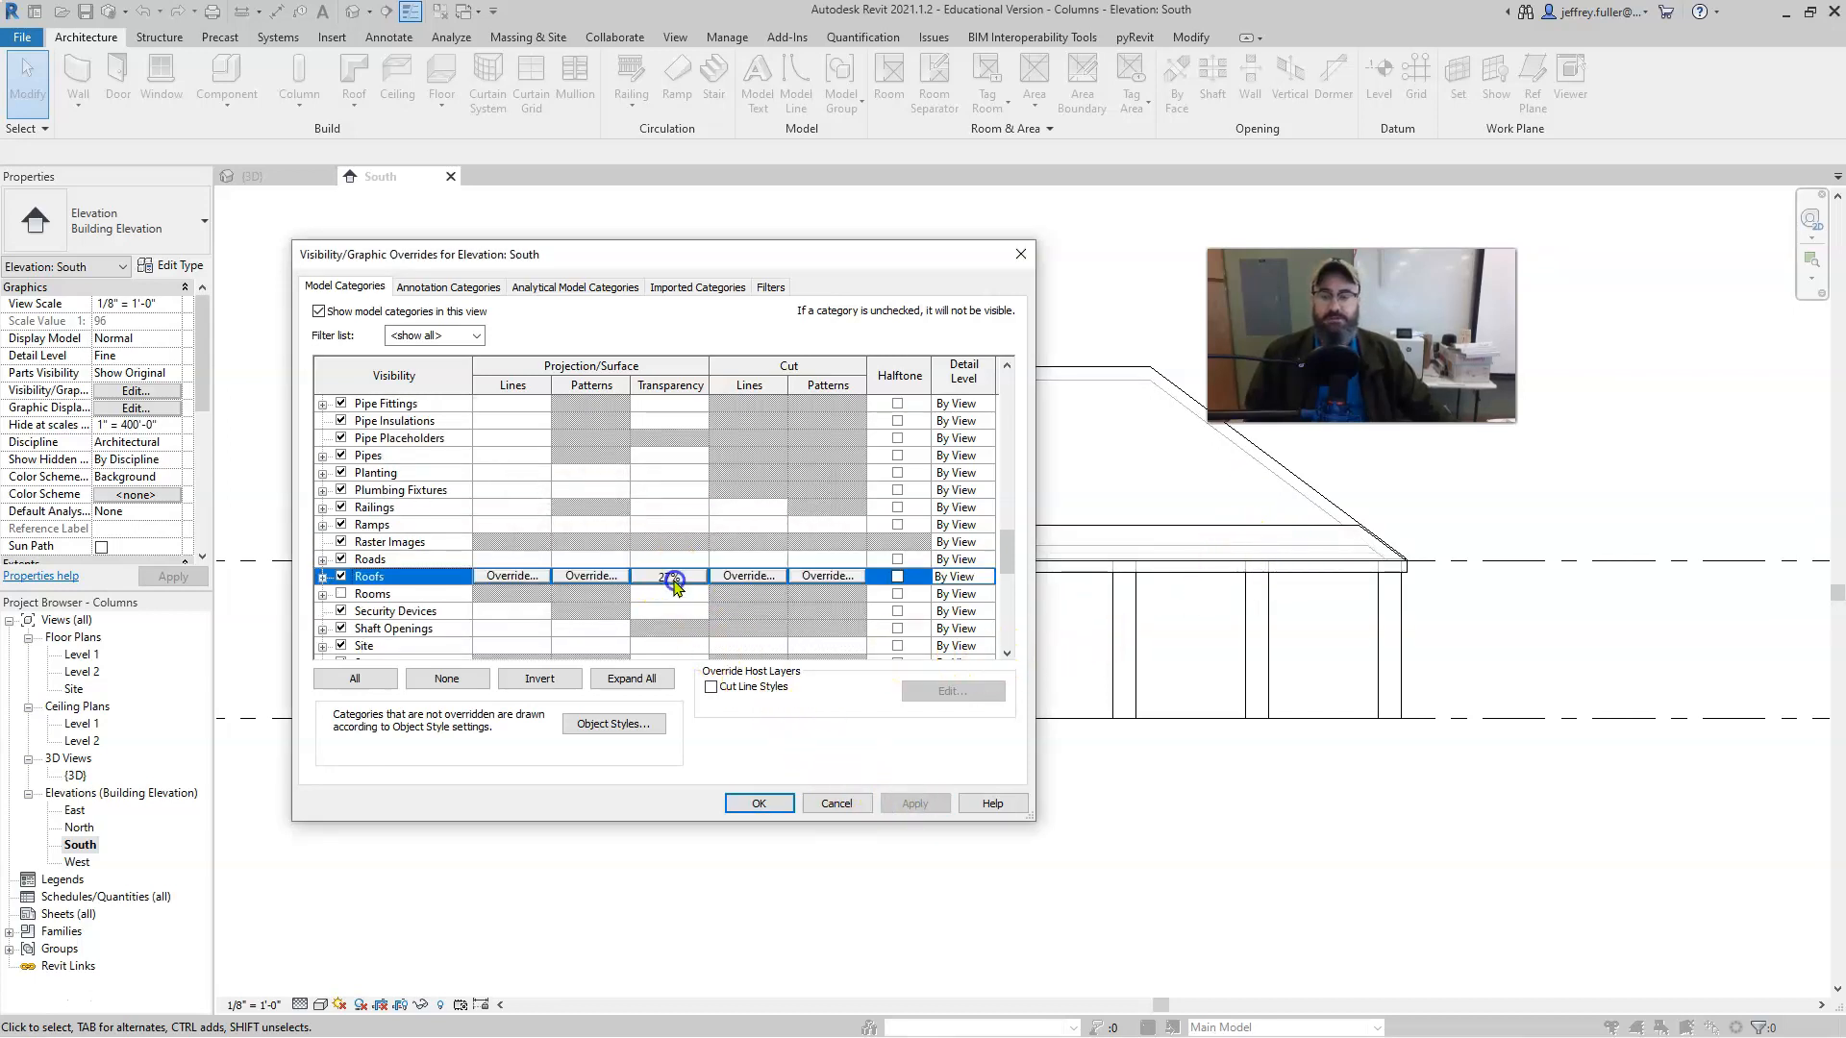
pyautogui.click(574, 563)
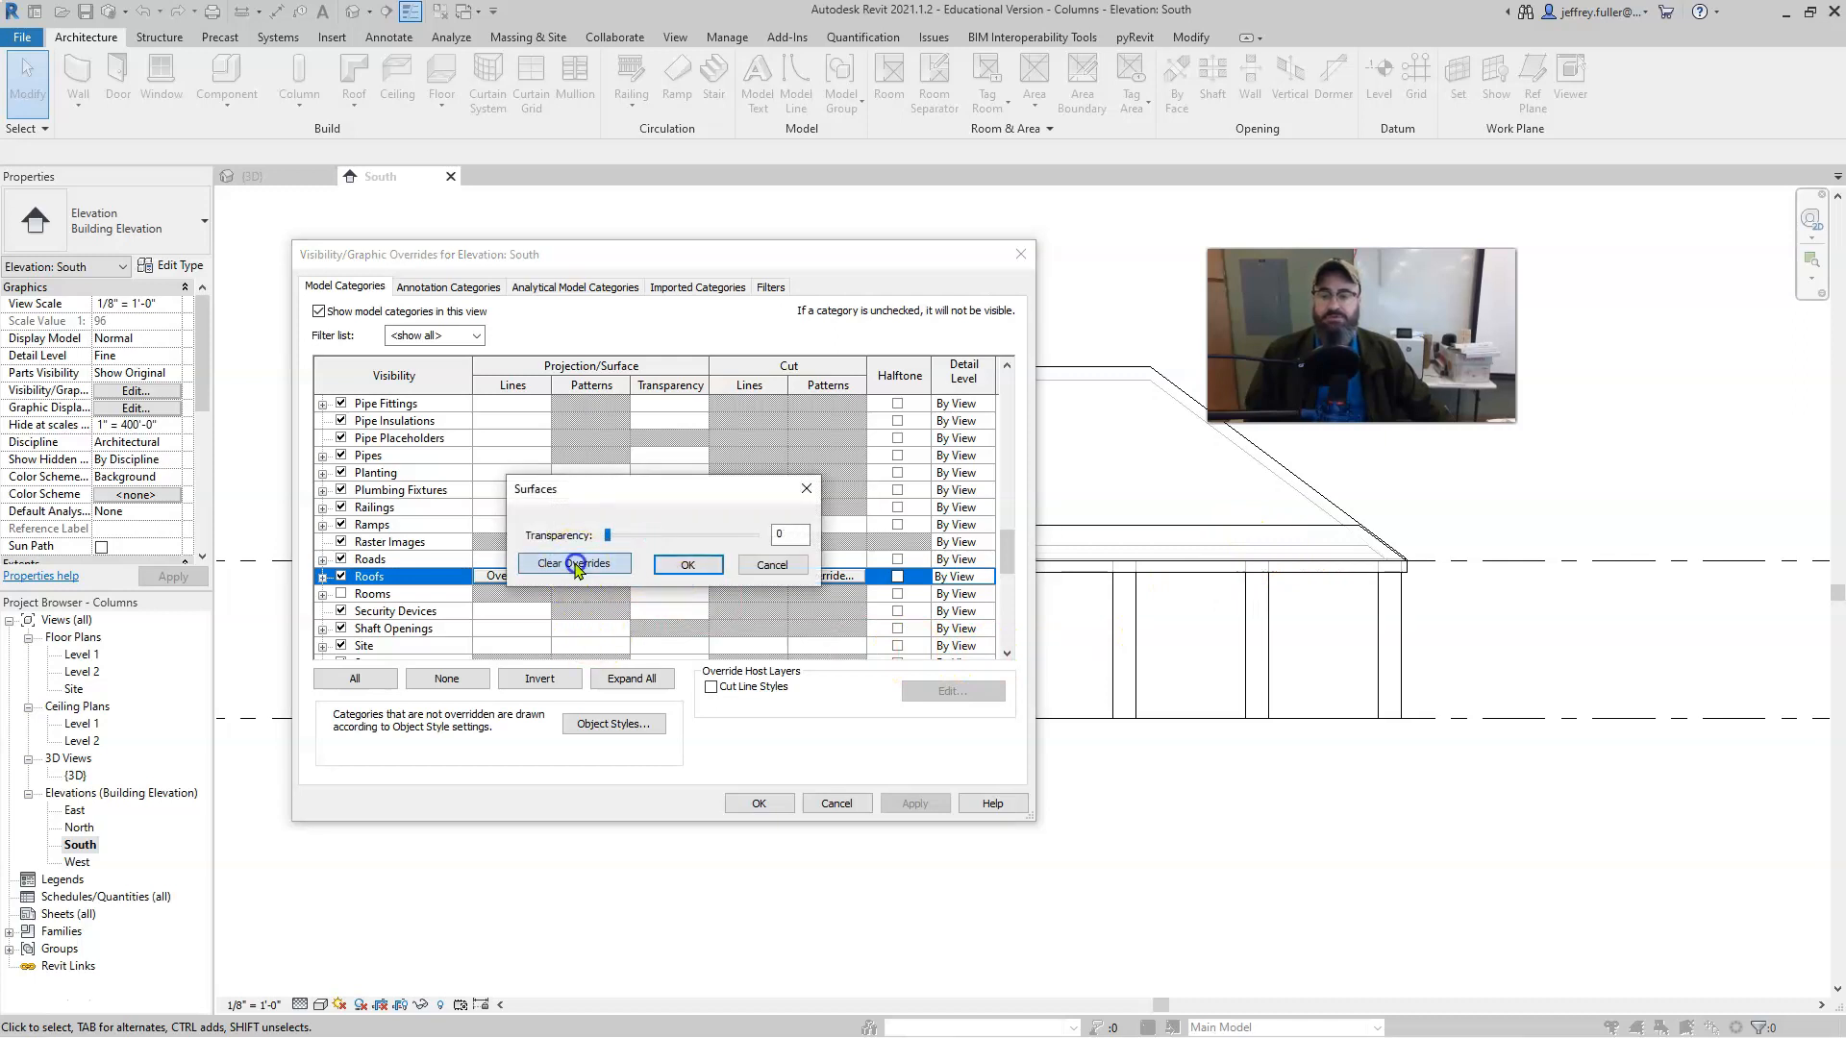
pyautogui.click(687, 565)
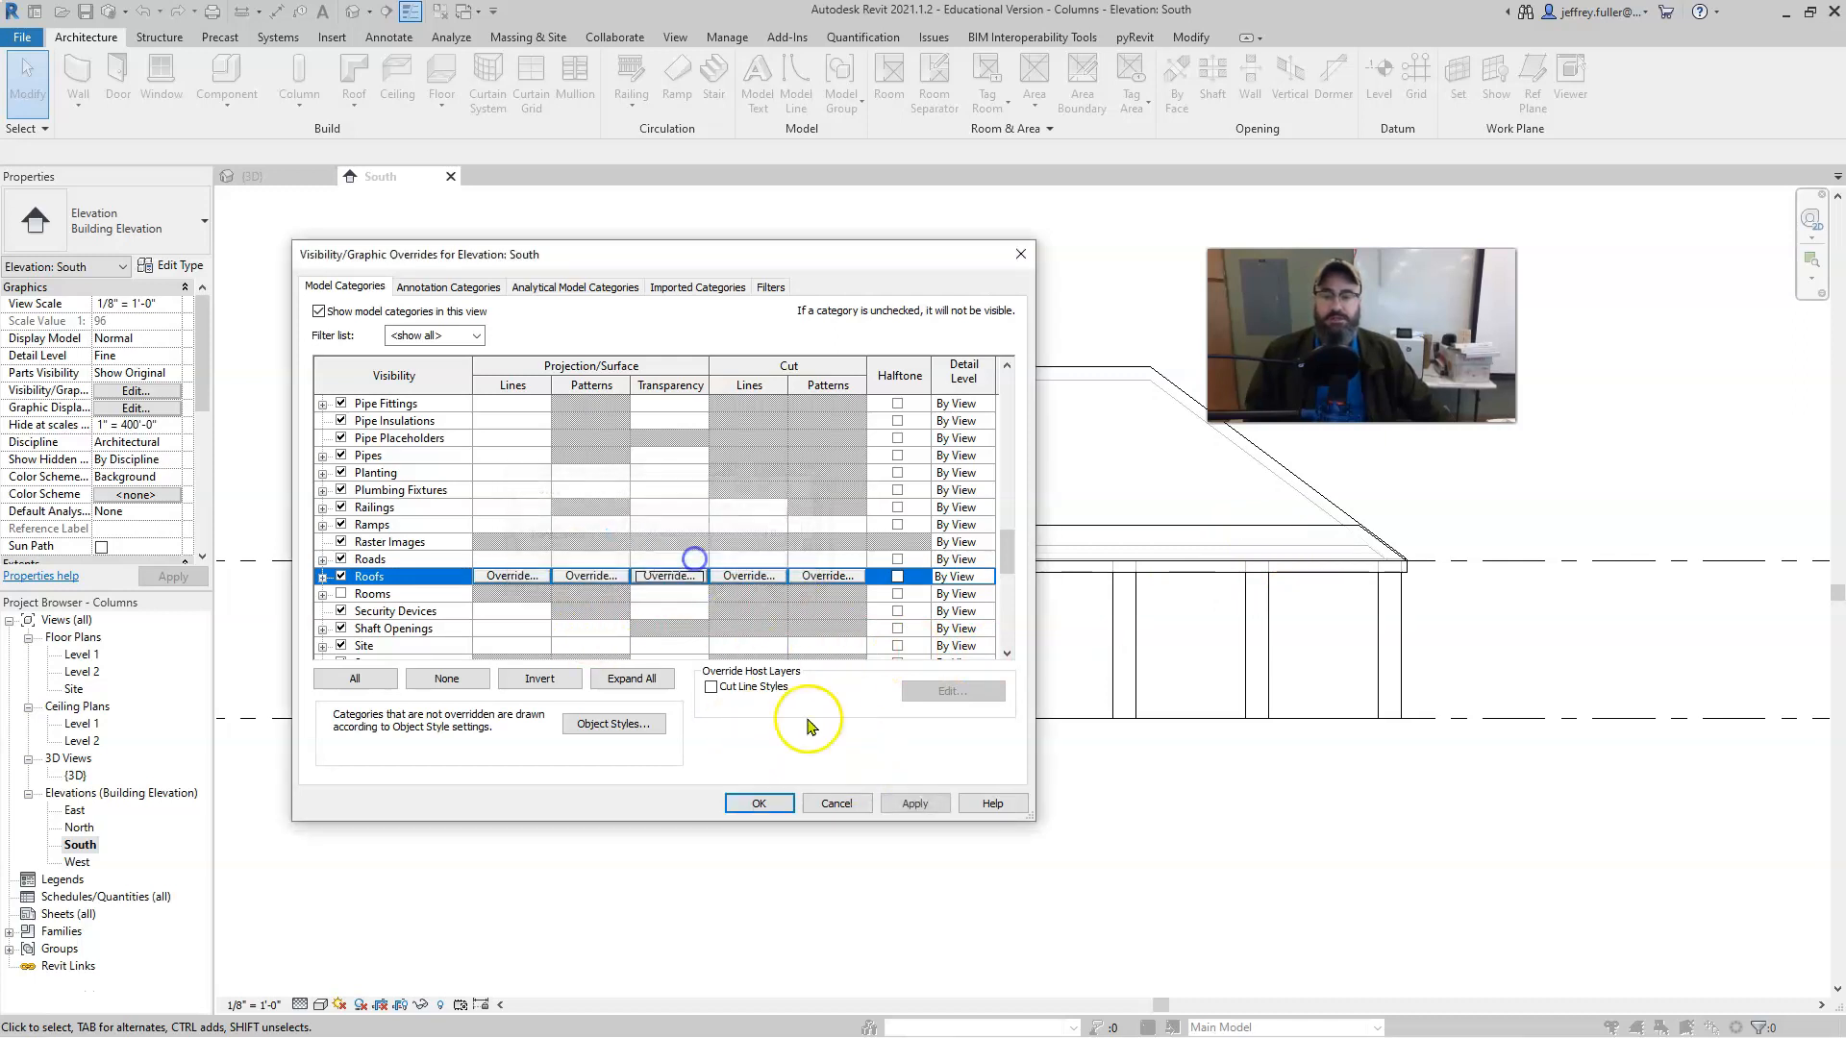
pyautogui.click(916, 804)
pyautogui.click(759, 804)
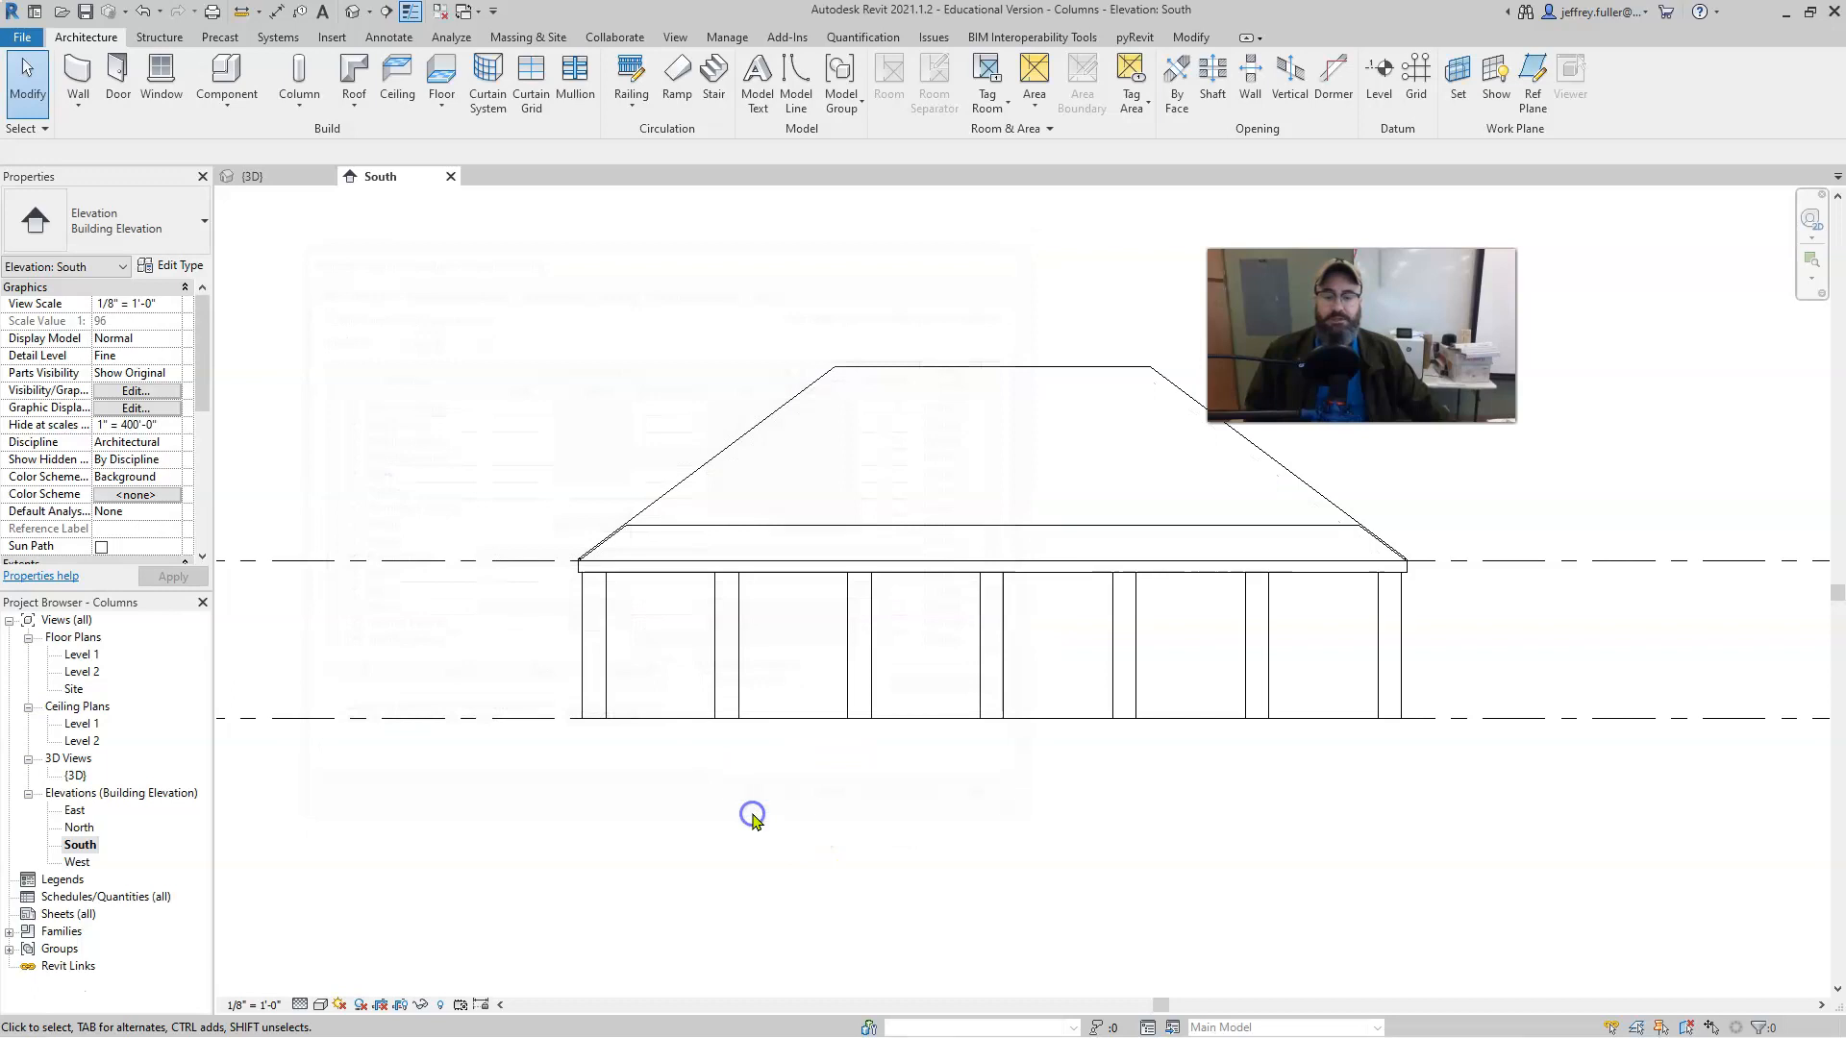